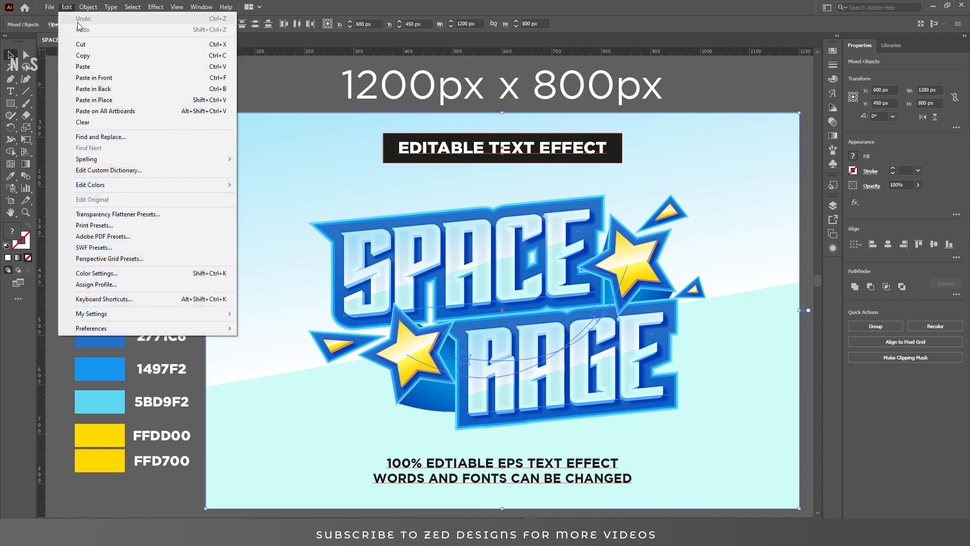
- Clear the selected artwork and add a 1200 x 800 px rectangle centred horizontally and vertically on the artboard
{"action": "left_click", "coordinate": [92, 122]}
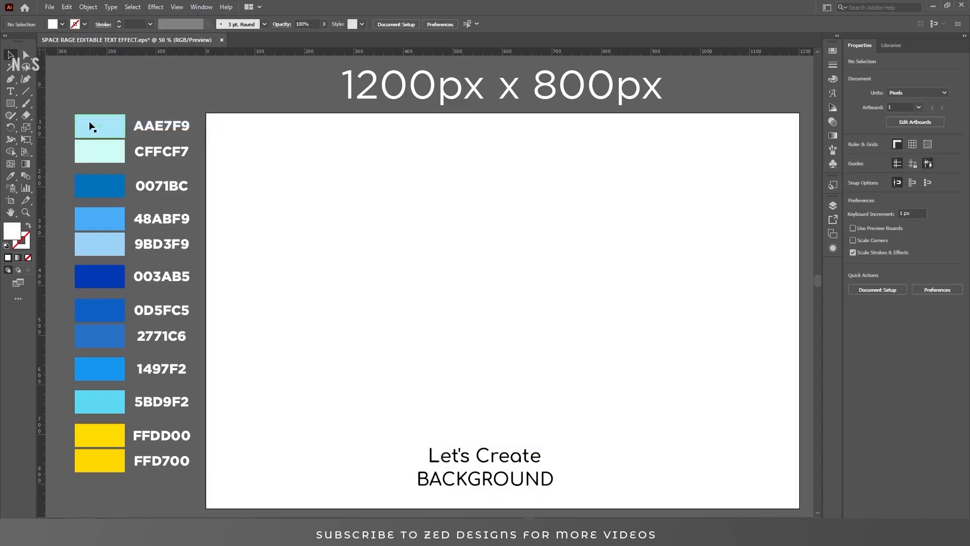
{"action": "left_click", "coordinate": [11, 104]}
{"action": "left_click", "coordinate": [450, 257]}
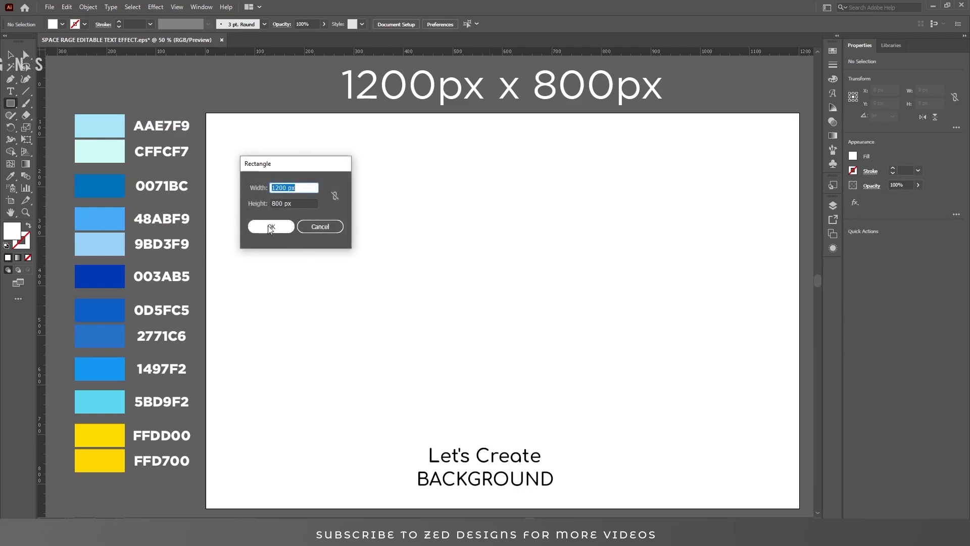
{"action": "key", "text": "Return"}
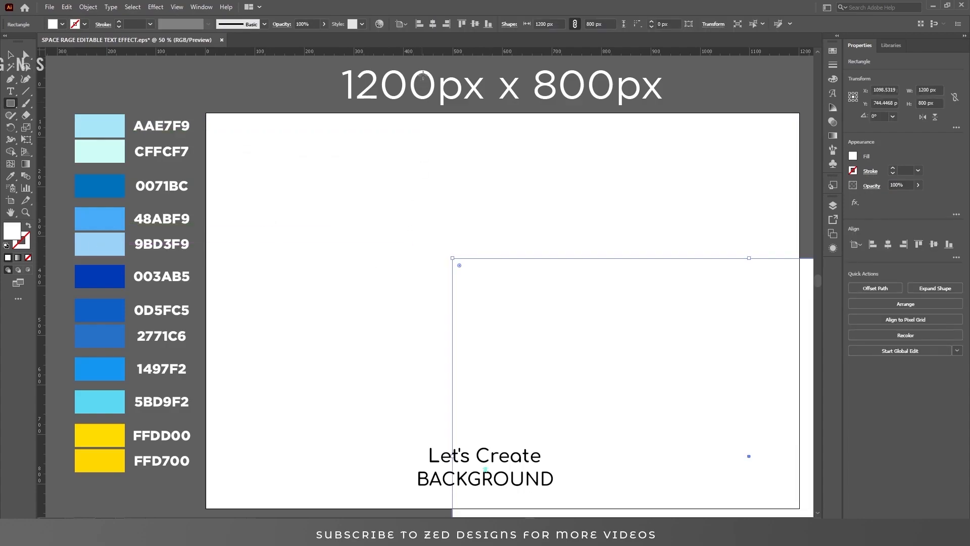
{"action": "left_click", "coordinate": [433, 24]}
{"action": "left_click", "coordinate": [477, 24]}
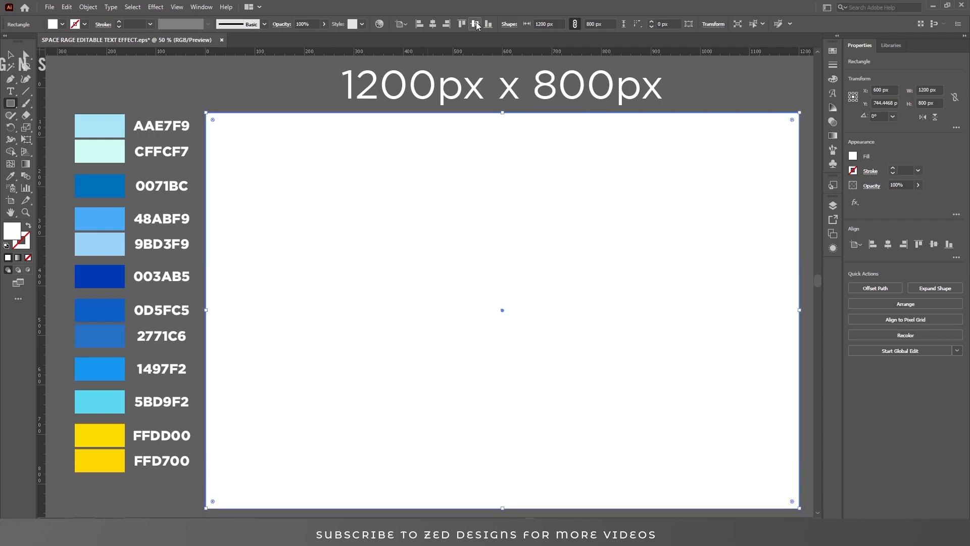
- Fill the background rectangle with a linear gradient and set its starting stop to the RGB colour AAE7F9
{"action": "left_click", "coordinate": [835, 135]}
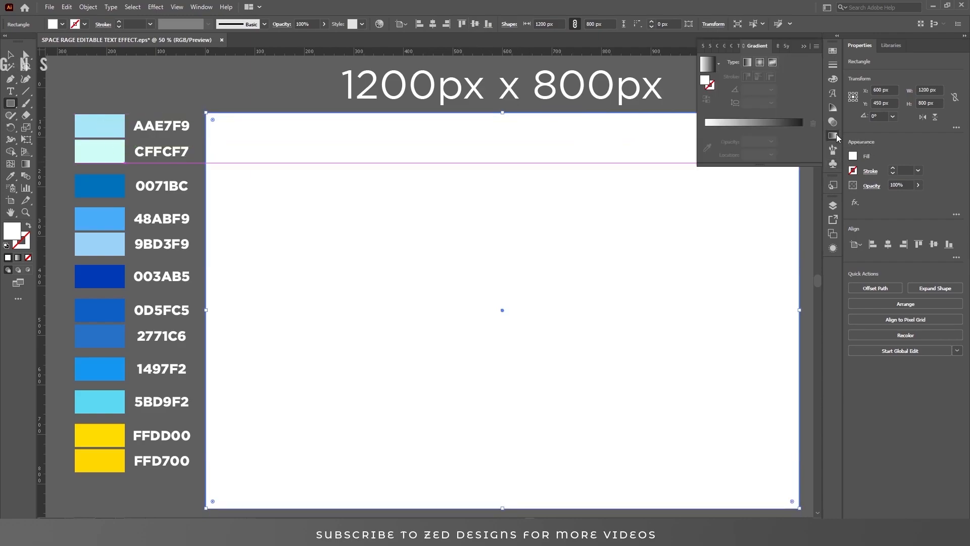
{"action": "left_click", "coordinate": [750, 63]}
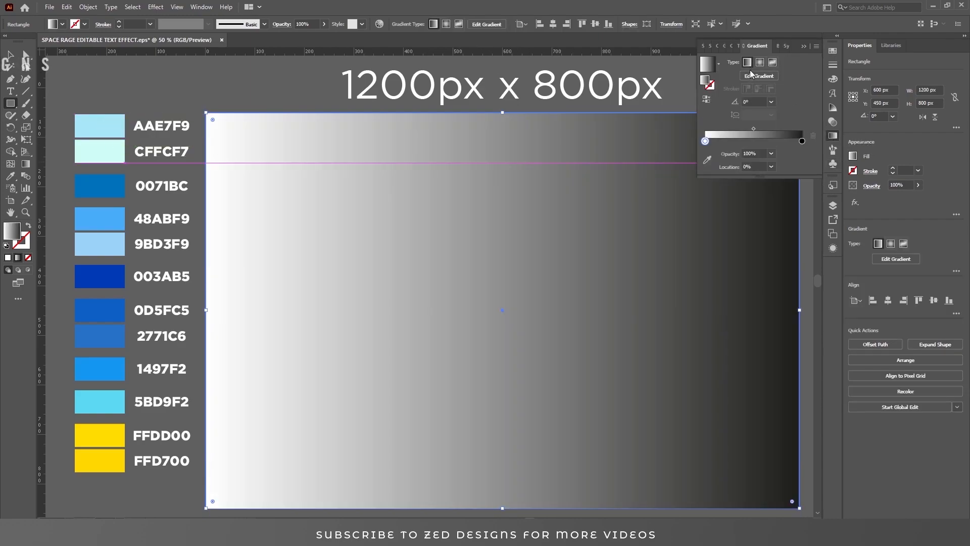
{"action": "double_click", "coordinate": [706, 141]}
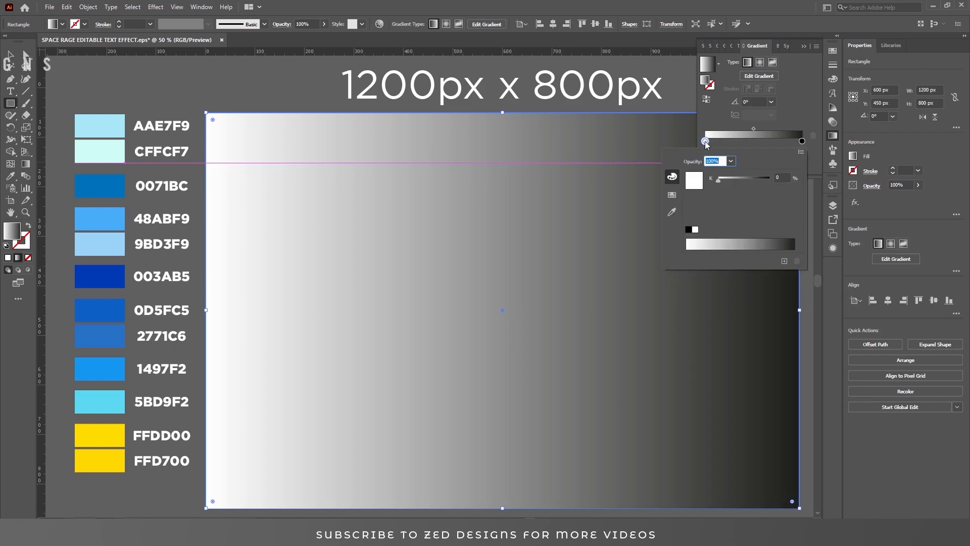
{"action": "left_click", "coordinate": [801, 152]}
{"action": "left_click", "coordinate": [831, 166]}
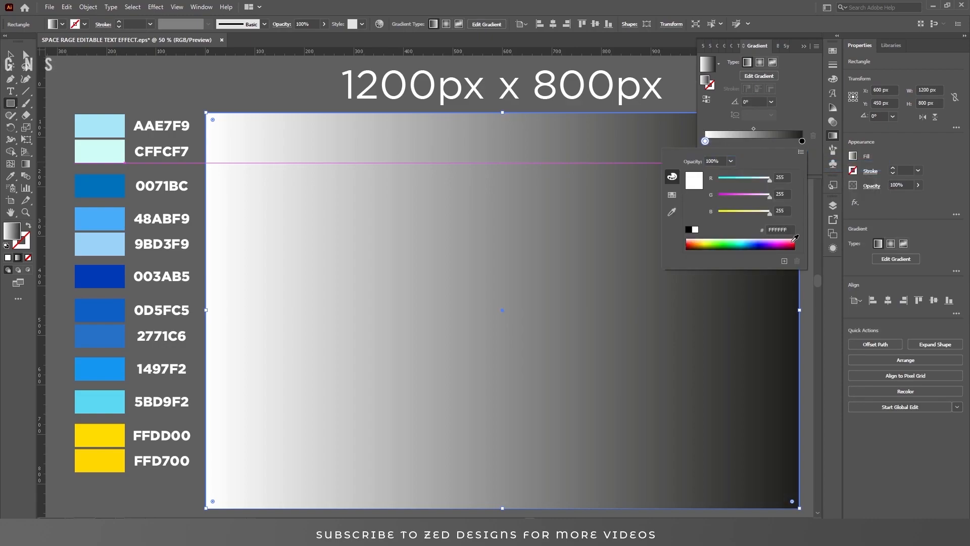
{"action": "double_click", "coordinate": [783, 230]}
{"action": "type", "text": "aae7f9"}
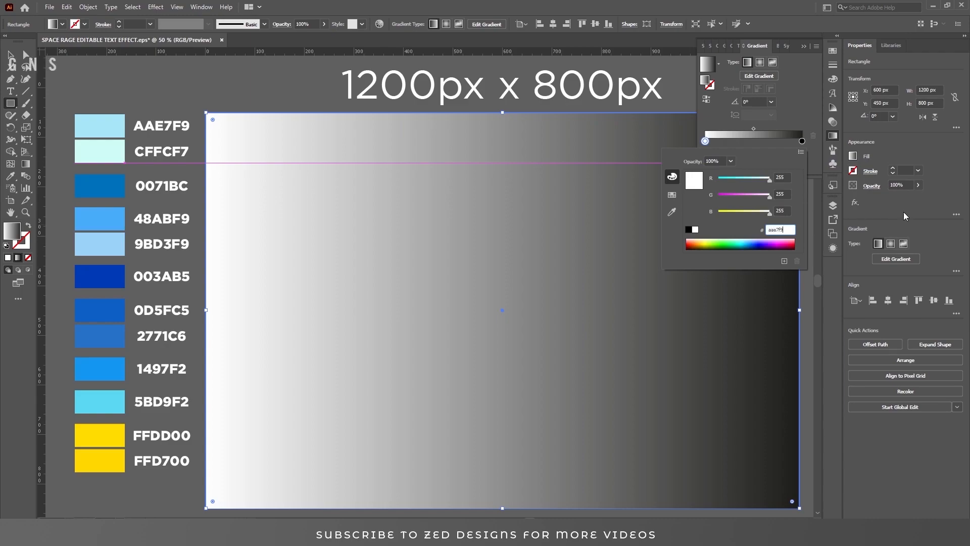
{"action": "key", "text": "Return"}
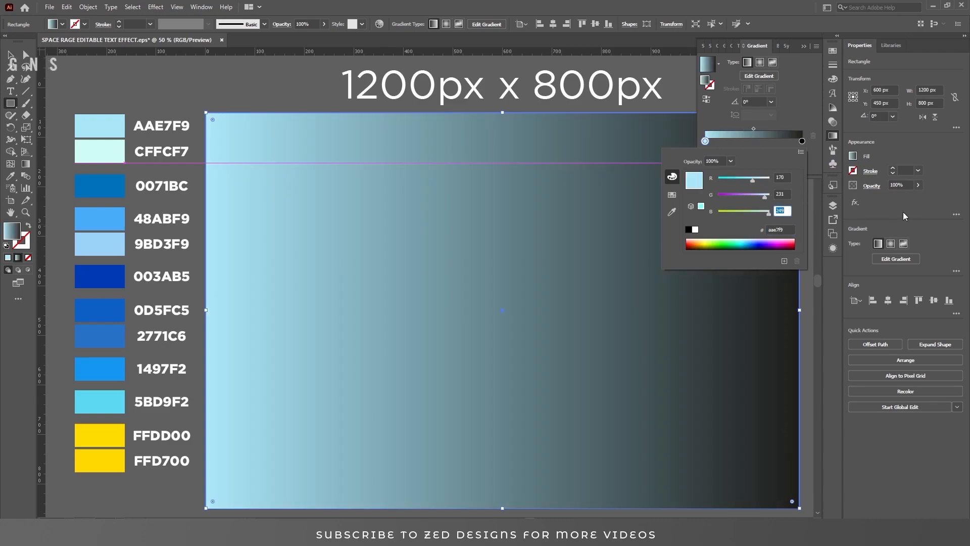
{"action": "left_click", "coordinate": [801, 112]}
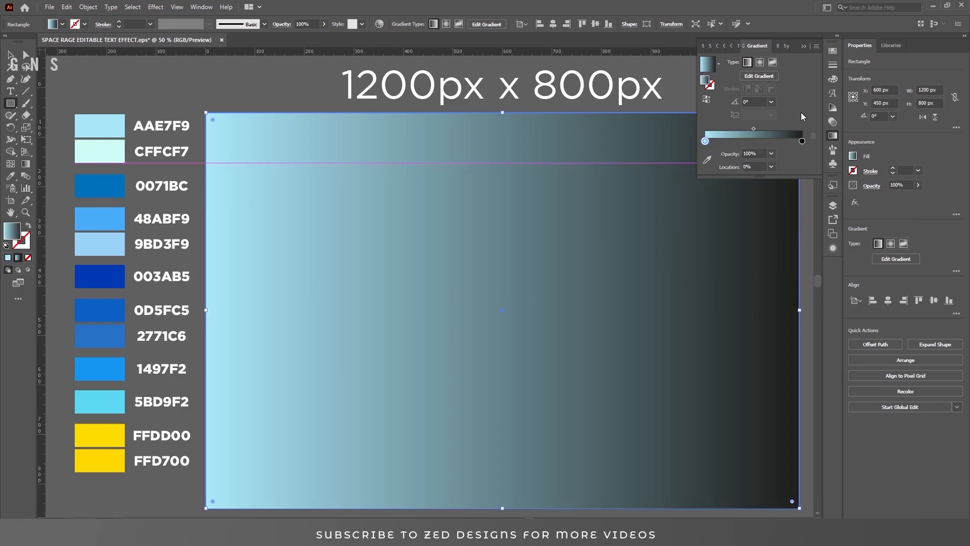
- Set the gradient's end stop to the RGB colour CFFCF7
{"action": "double_click", "coordinate": [802, 141]}
{"action": "left_click", "coordinate": [801, 151]}
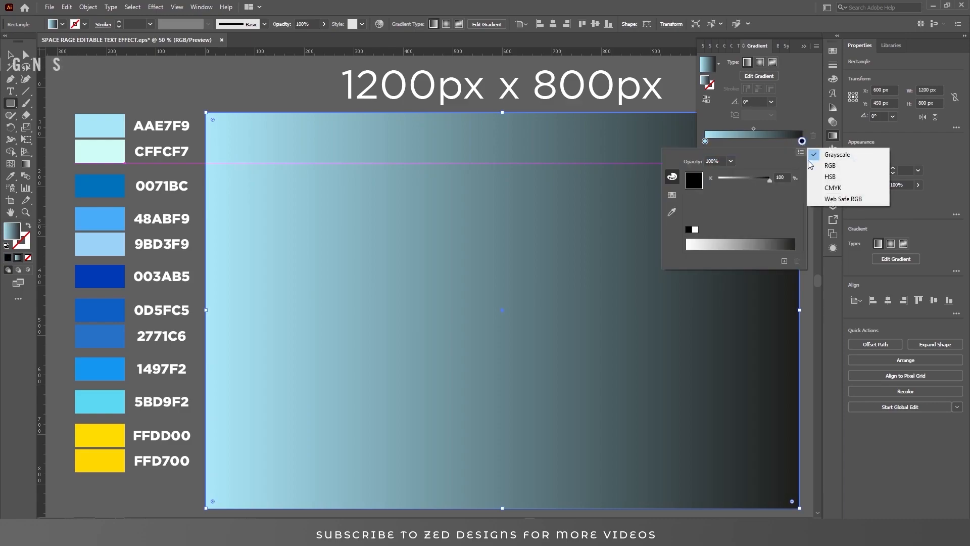
{"action": "left_click", "coordinate": [821, 166]}
{"action": "left_click", "coordinate": [785, 228]}
{"action": "type", "text": "cff"}
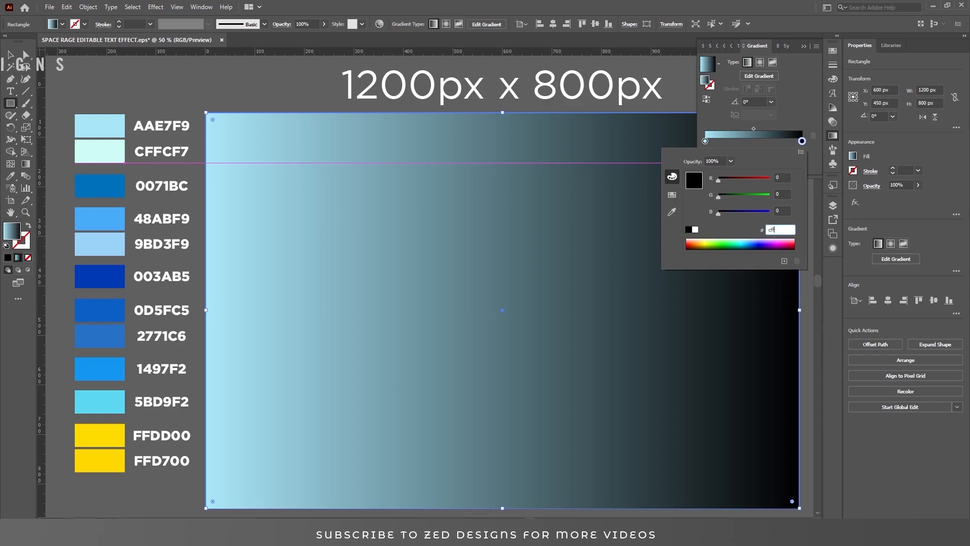
{"action": "type", "text": "cf7"}
{"action": "key", "text": "Return"}
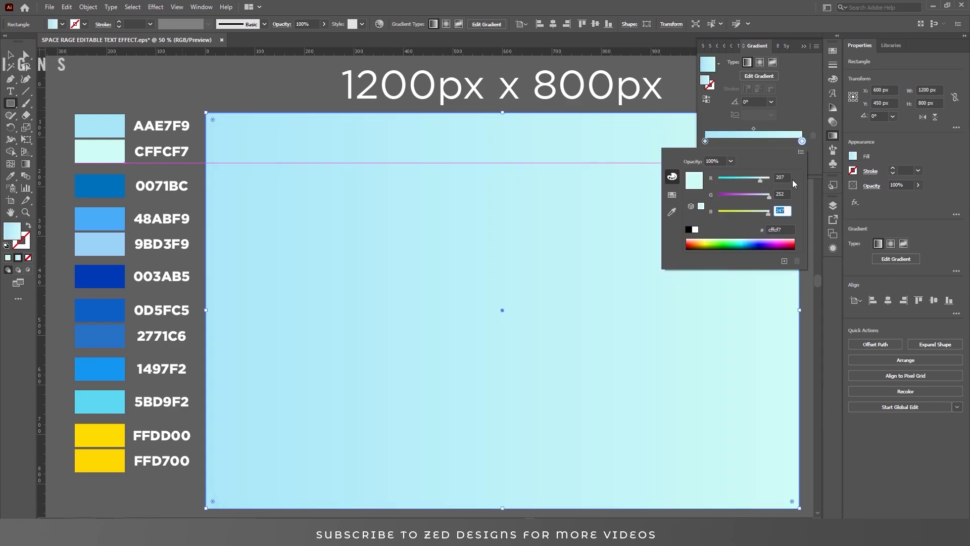
- Add a white stop in the middle of the gradient and set its location to 65%
{"action": "left_click", "coordinate": [749, 143]}
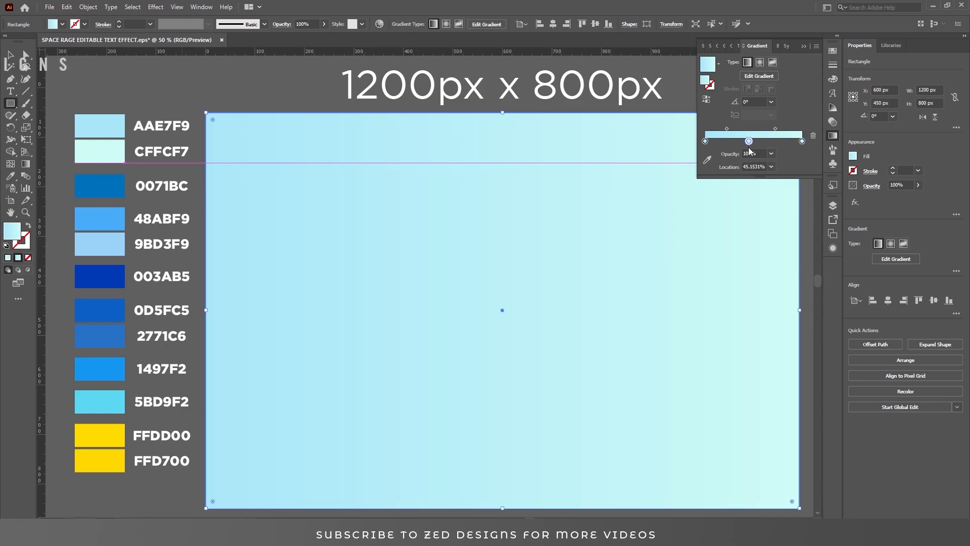
{"action": "double_click", "coordinate": [750, 142]}
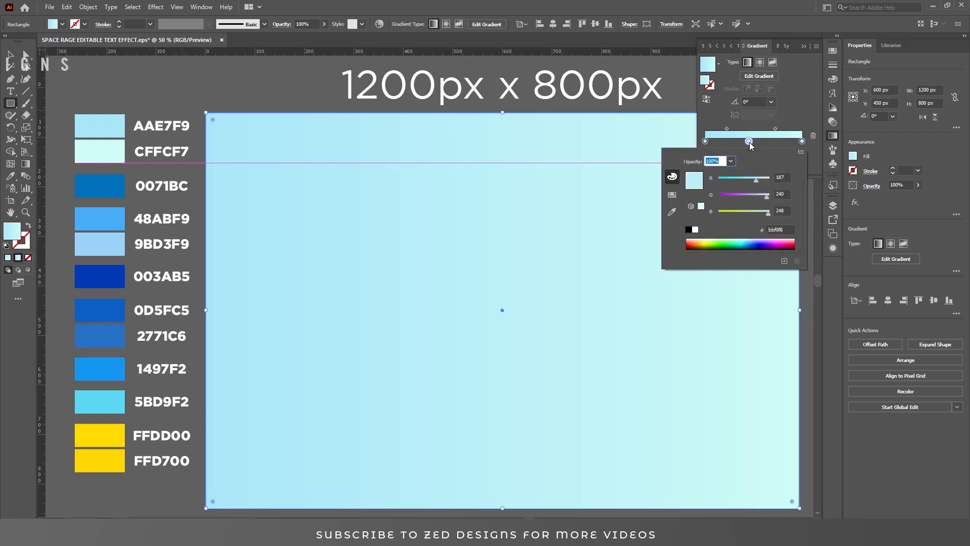
{"action": "left_click", "coordinate": [696, 230]}
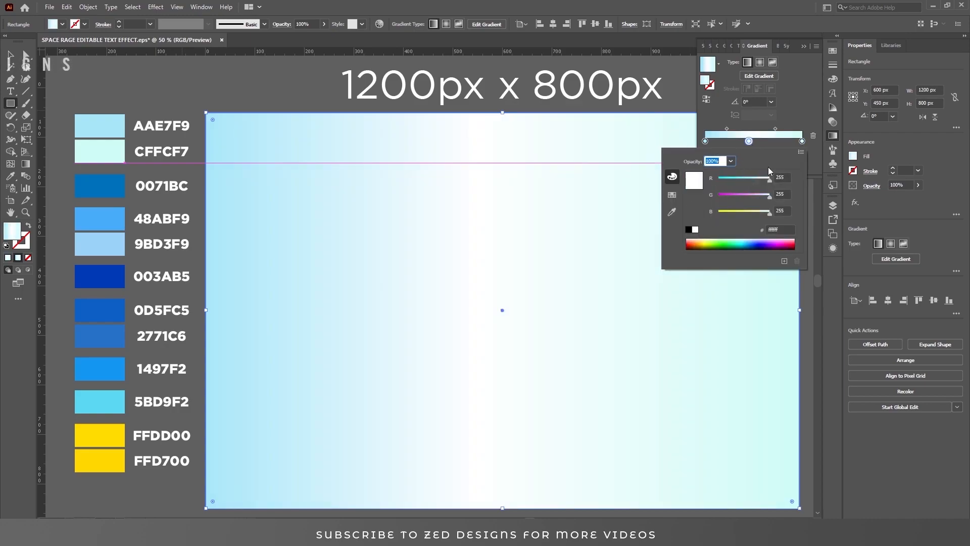
{"action": "left_click", "coordinate": [793, 120]}
{"action": "left_click", "coordinate": [757, 166]}
{"action": "type", "text": "65"}
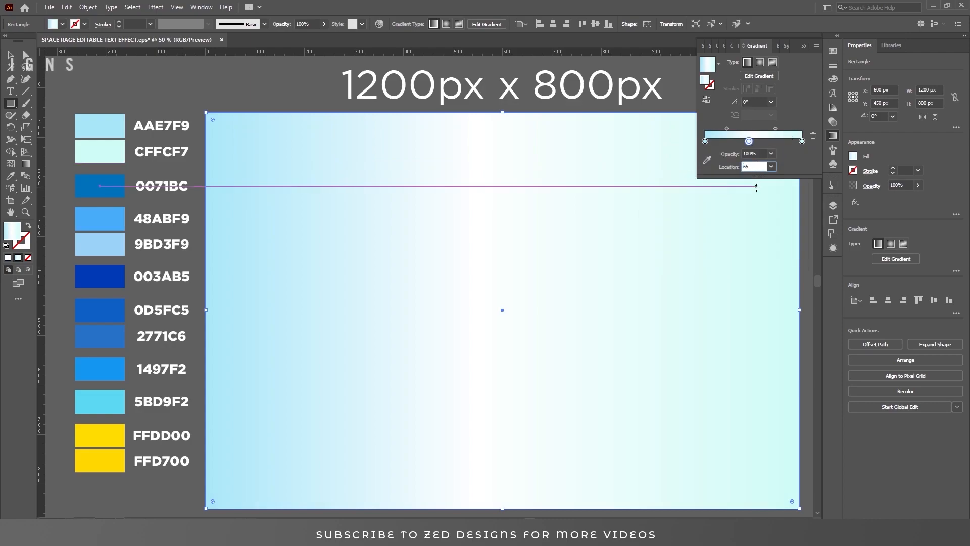
{"action": "key", "text": "Return"}
- Add another stop near the gradient's end and set the original mint stop's location to 65.1% for a hard colour edge
{"action": "left_click_drag", "start_coordinate": [802, 141], "coordinate": [789, 143]}
{"action": "left_click", "coordinate": [799, 142]}
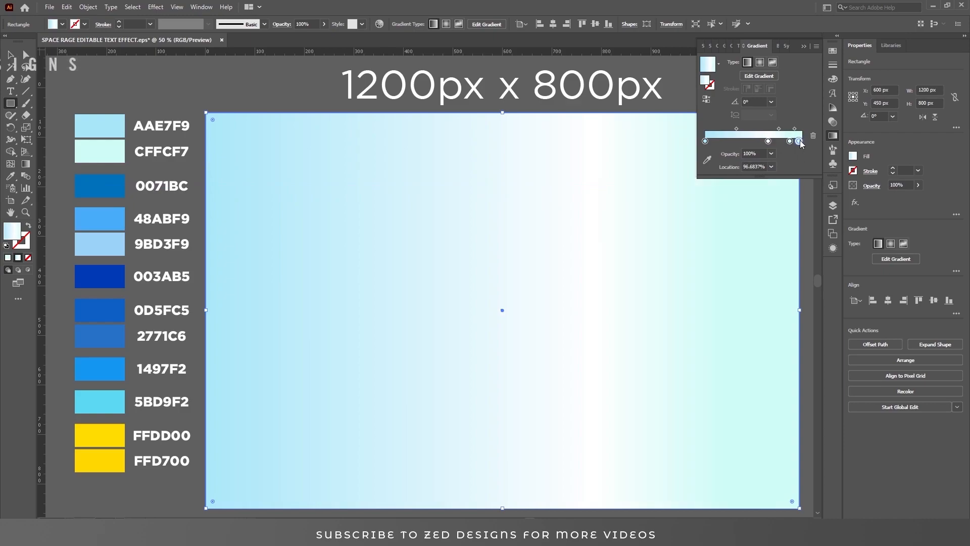
{"action": "left_click", "coordinate": [791, 142]}
{"action": "left_click", "coordinate": [757, 166]}
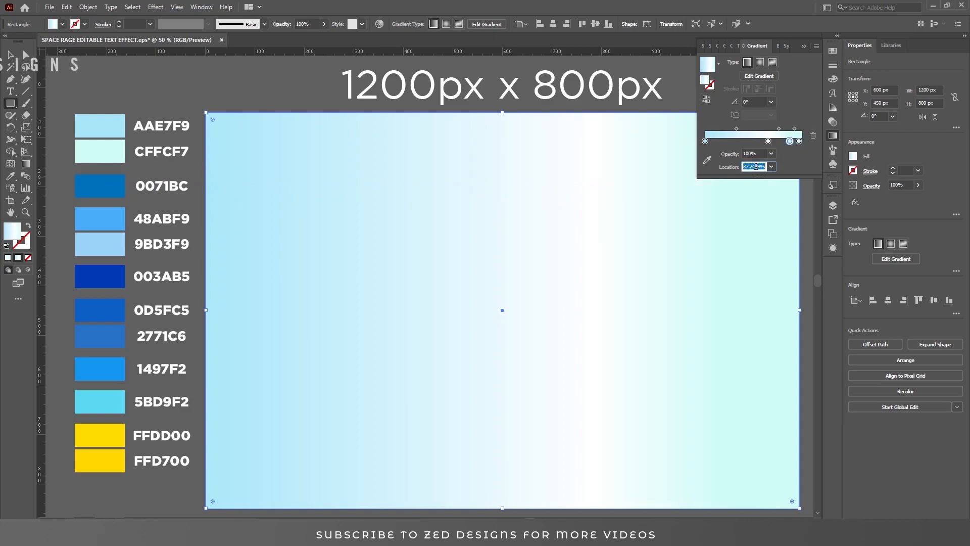
{"action": "type", "text": "65.1"}
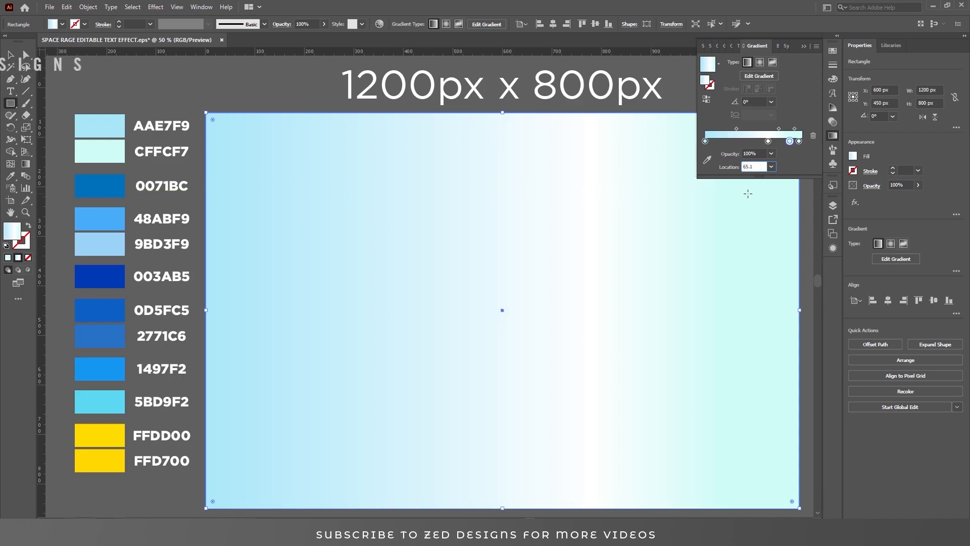
{"action": "key", "text": "Return"}
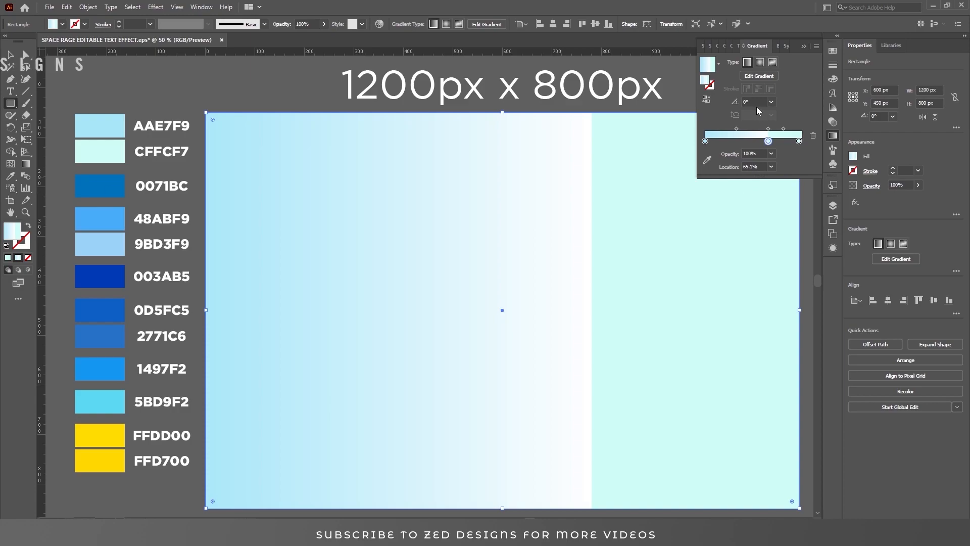
- Set the gradient angle to -80° and shift the gradient slightly upward on the rectangle
{"action": "left_click", "coordinate": [756, 102]}
{"action": "key", "text": "ctrl+a"}
{"action": "type", "text": "-80"}
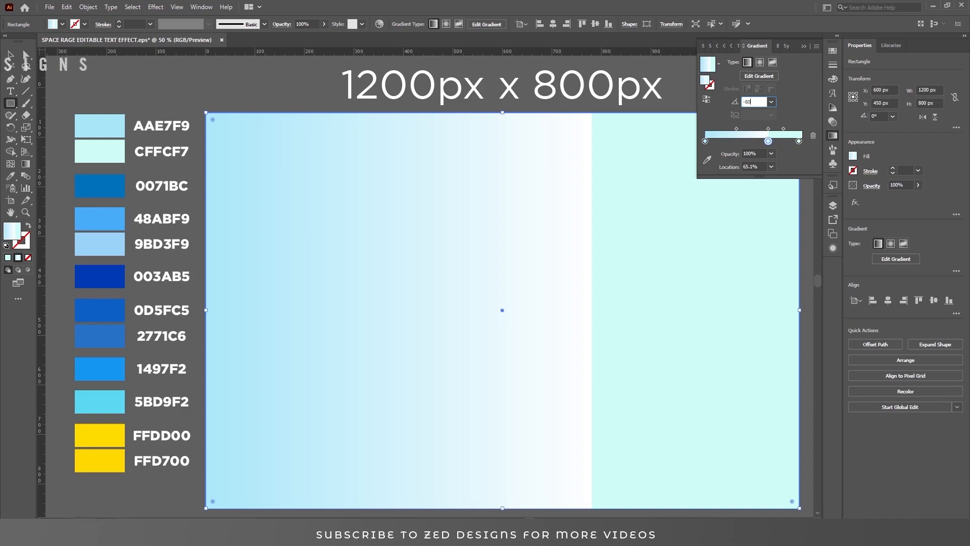
{"action": "key", "text": "Return"}
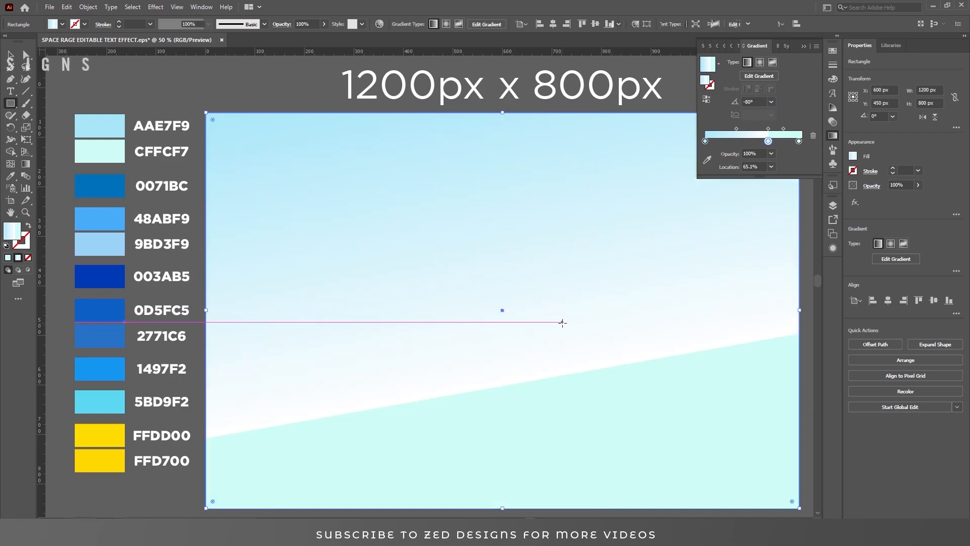
{"action": "key", "text": "g"}
{"action": "left_click_drag", "start_coordinate": [505, 326], "coordinate": [500, 292]}
{"action": "key", "text": "v"}
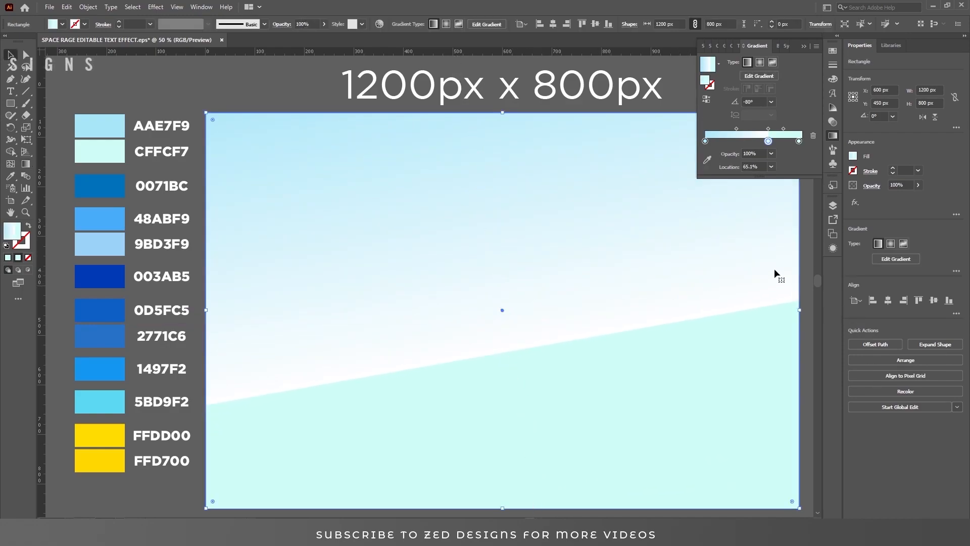
- Lock the BG layer
{"action": "left_click", "coordinate": [833, 205]}
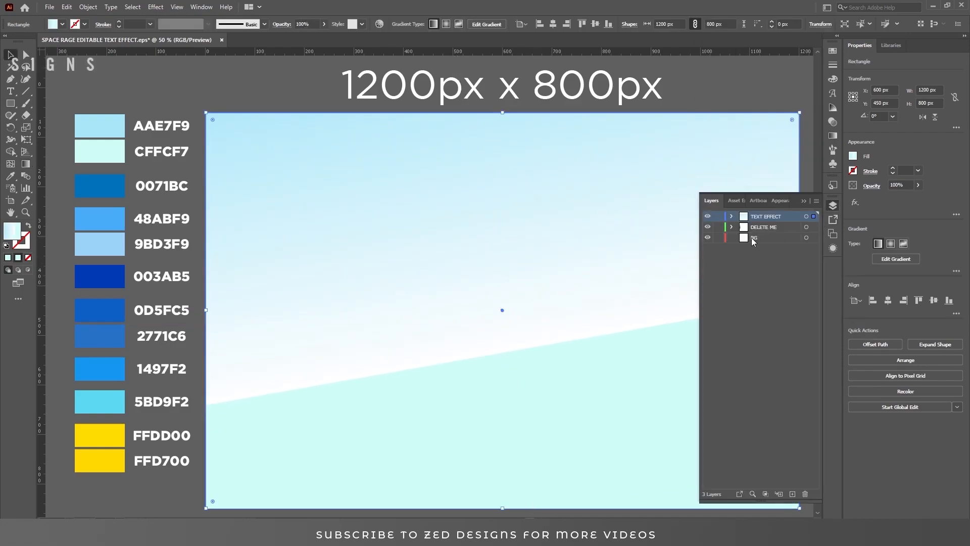
{"action": "left_click", "coordinate": [721, 238]}
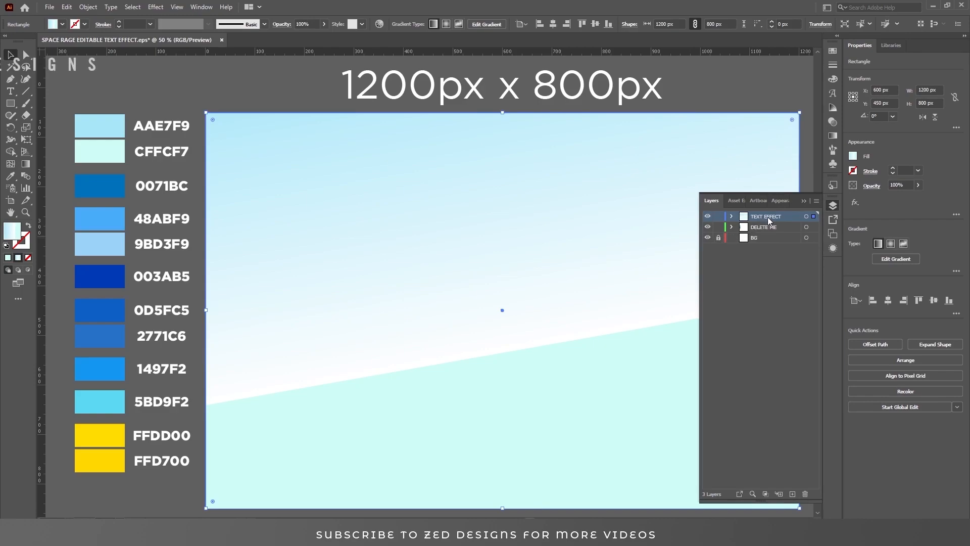
{"action": "left_click", "coordinate": [804, 201]}
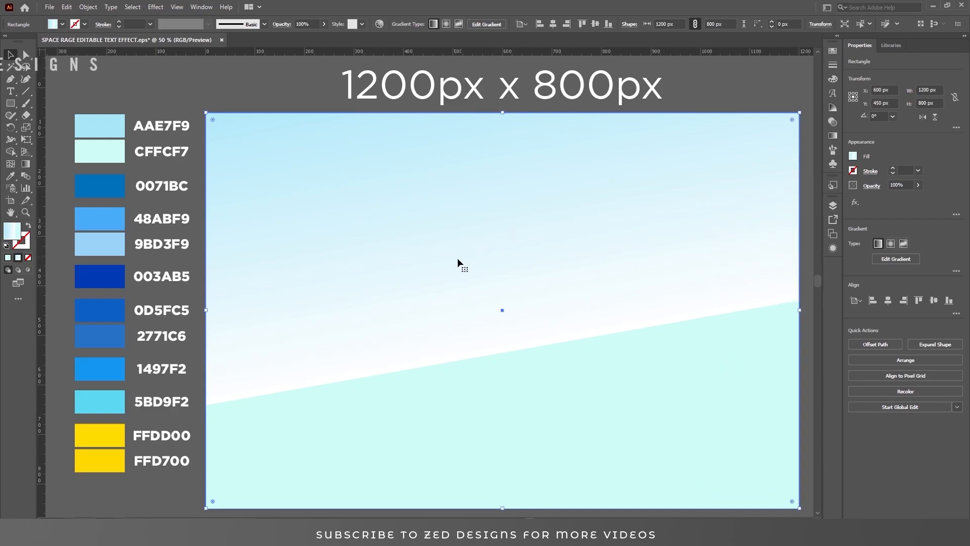
- Add the text "SPACE" on the artboard and set its font size to 250 pt
{"action": "key", "text": "t"}
{"action": "left_click", "coordinate": [416, 280]}
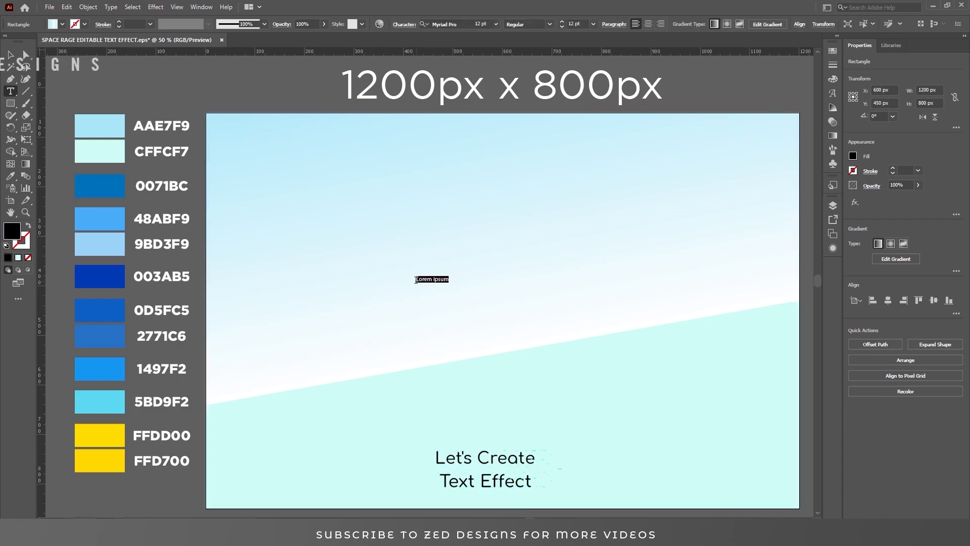
{"action": "type", "text": "s"}
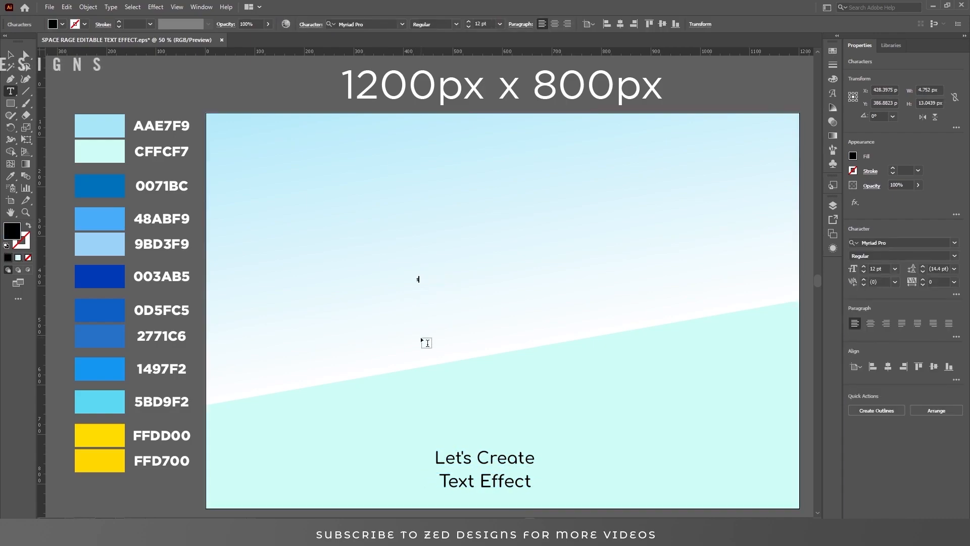
{"action": "type", "text": "PACE"}
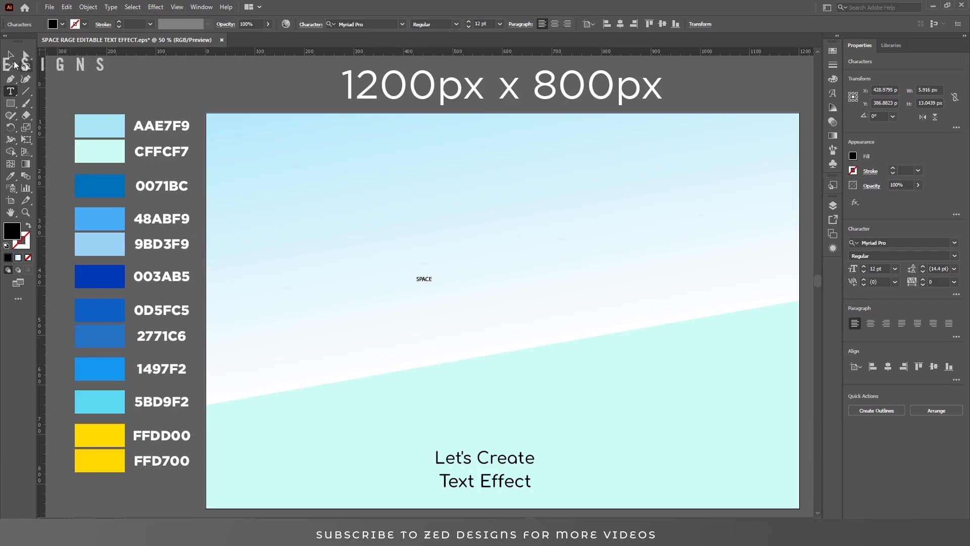
{"action": "key", "text": "Escape"}
{"action": "left_click", "coordinate": [481, 24]}
{"action": "type", "text": "250"}
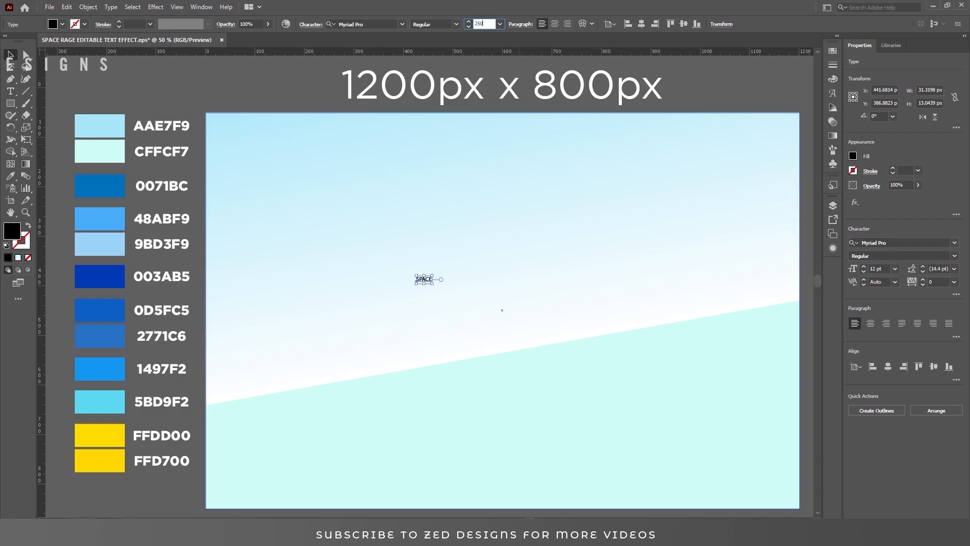
{"action": "key", "text": "Return"}
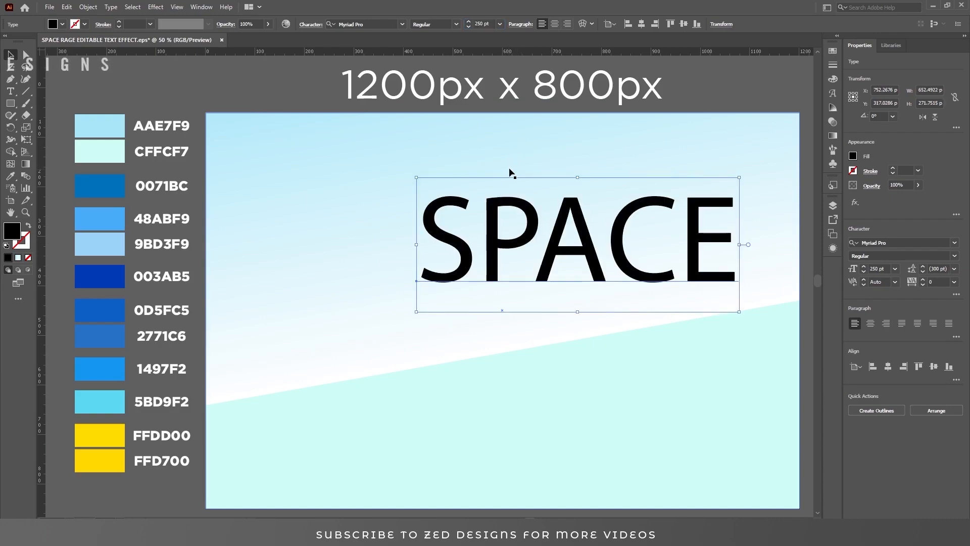
- Centre-align the SPACE paragraph and centre the text horizontally and vertically on the artboard
{"action": "left_click", "coordinate": [554, 24]}
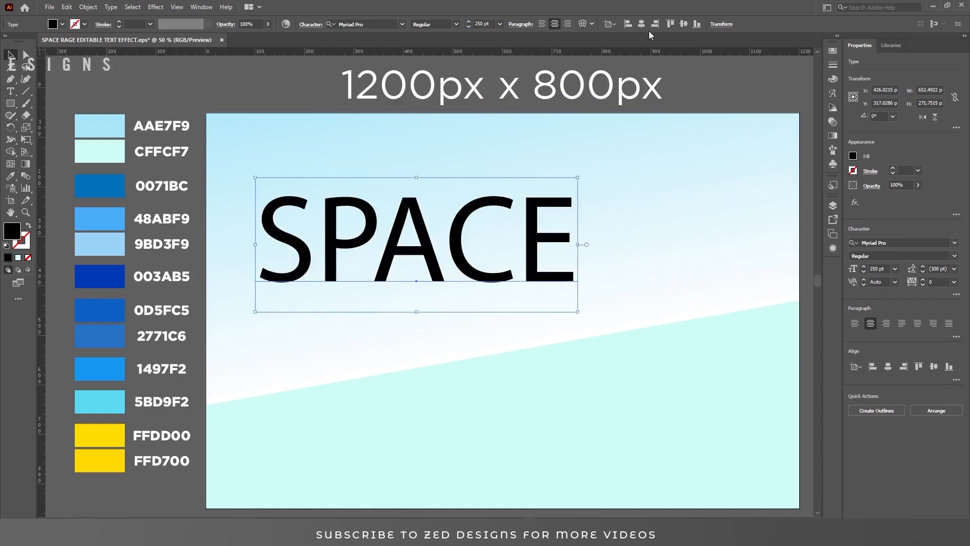
{"action": "left_click", "coordinate": [642, 23]}
{"action": "left_click", "coordinate": [685, 23]}
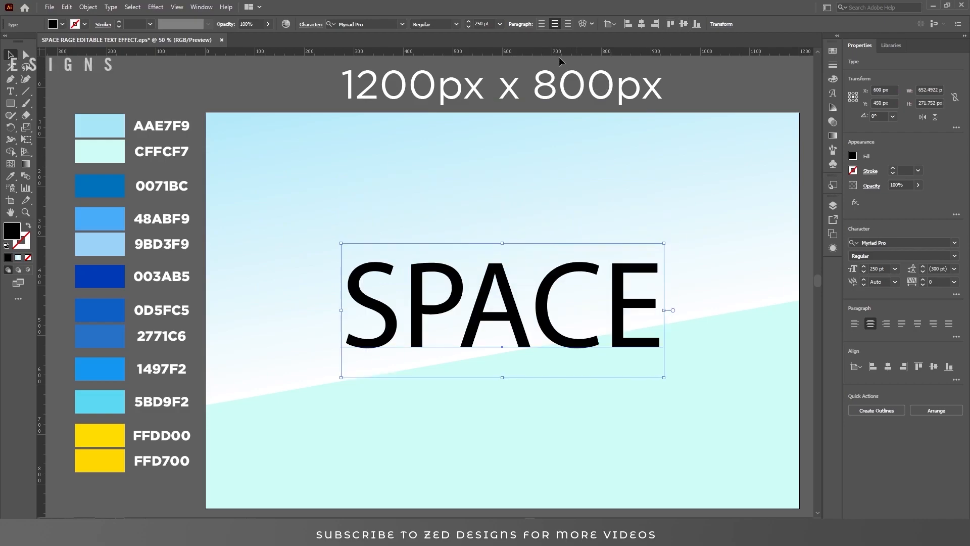
- Change the SPACE text's font to Subspace
{"action": "left_click", "coordinate": [381, 24]}
{"action": "type", "text": "SUB"}
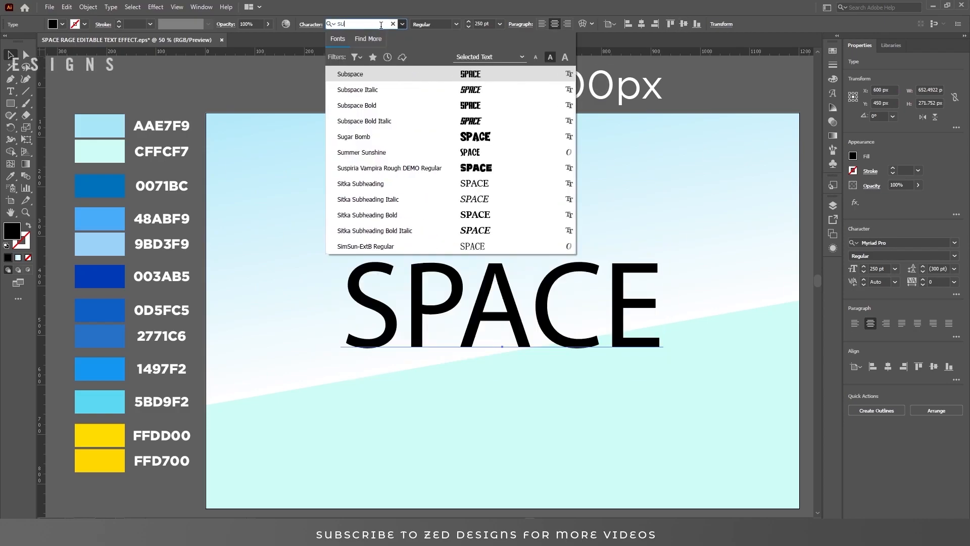
{"action": "left_click", "coordinate": [442, 75]}
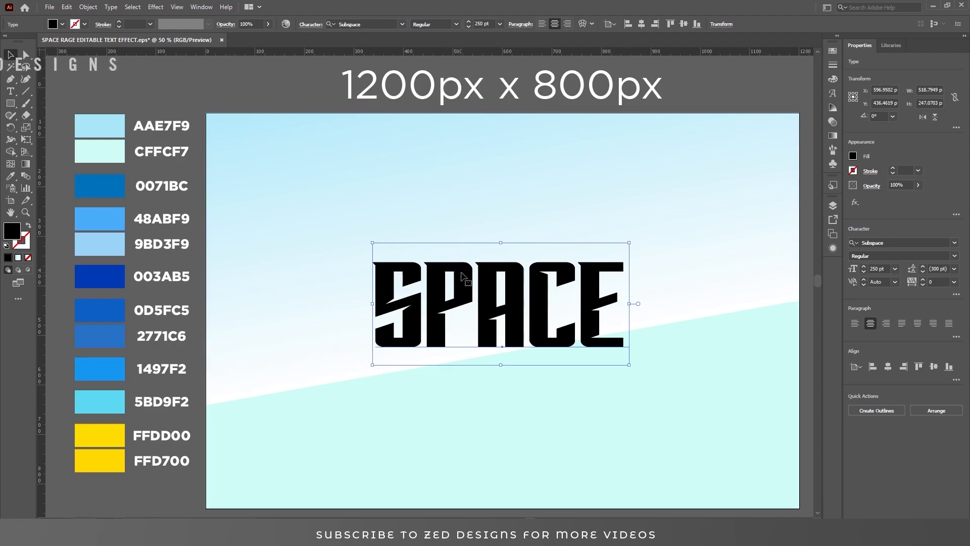
- Remove the SPACE text's black character fill and add a new fill to its appearance
{"action": "left_click", "coordinate": [27, 257]}
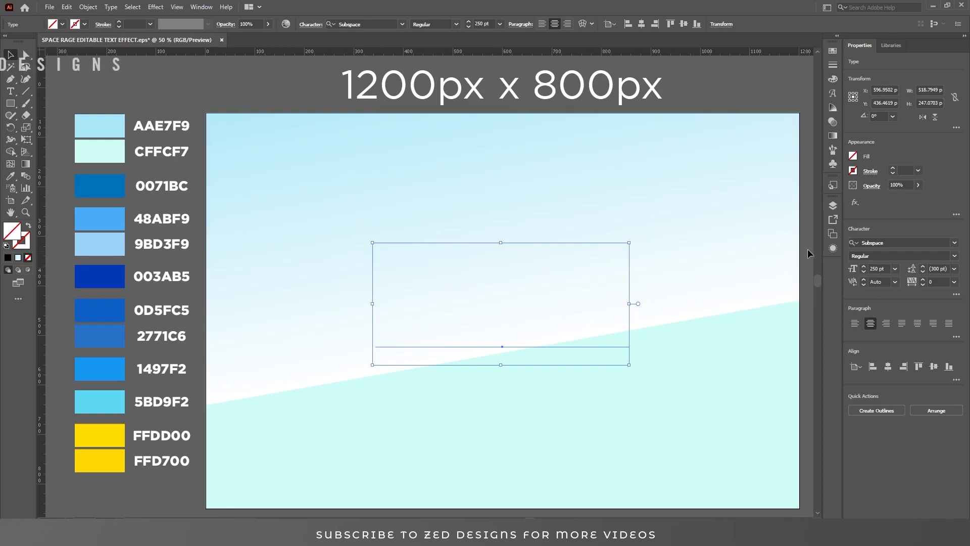
{"action": "left_click", "coordinate": [832, 248]}
{"action": "left_click", "coordinate": [723, 493]}
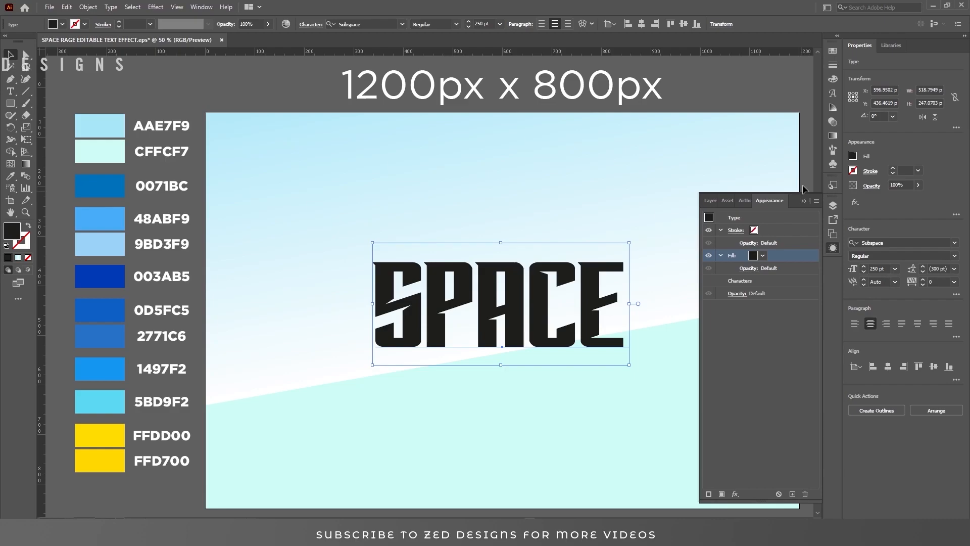
- Apply the blue-to-mint linear gradient to the SPACE text's new fill at an angle of -80°
{"action": "left_click", "coordinate": [833, 135]}
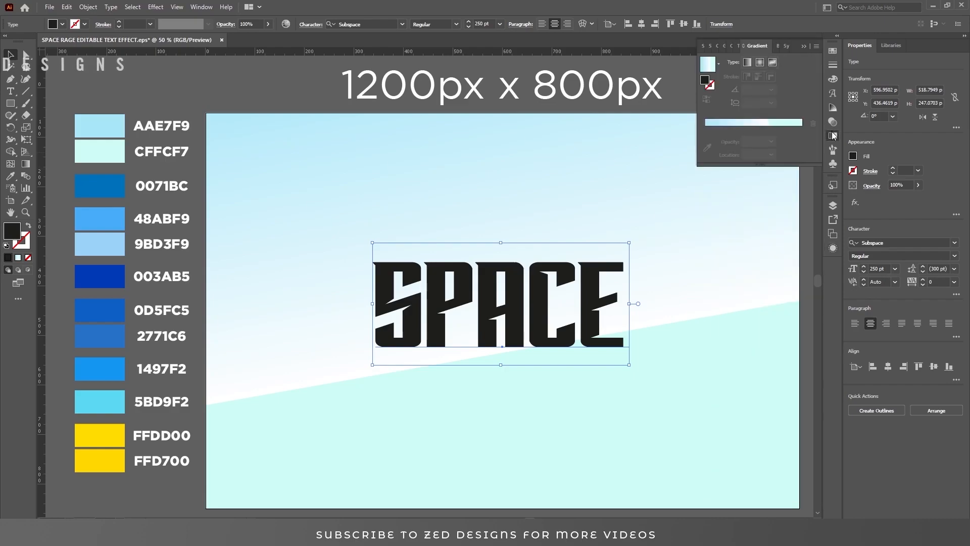
{"action": "left_click", "coordinate": [747, 62]}
{"action": "left_click", "coordinate": [763, 100]}
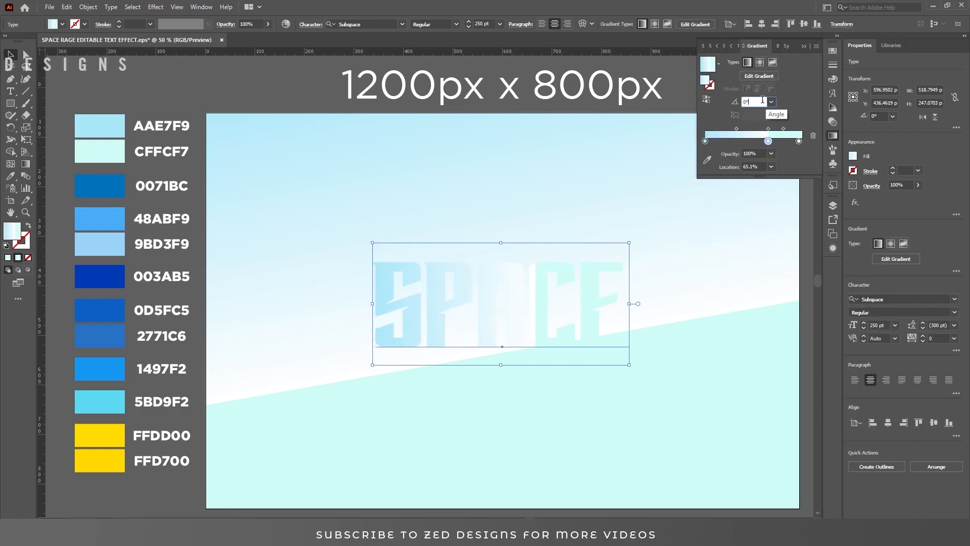
{"action": "type", "text": "-8"}
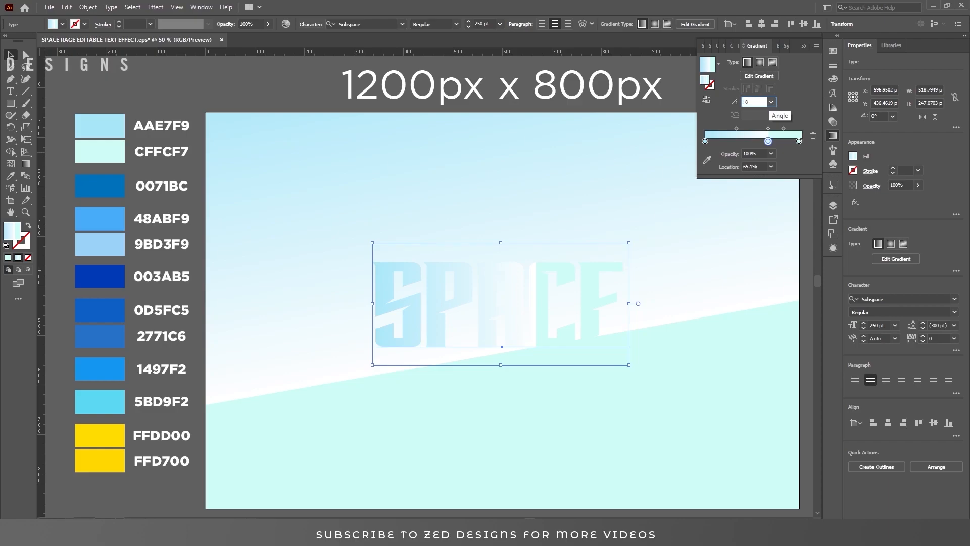
{"action": "key", "text": "Return"}
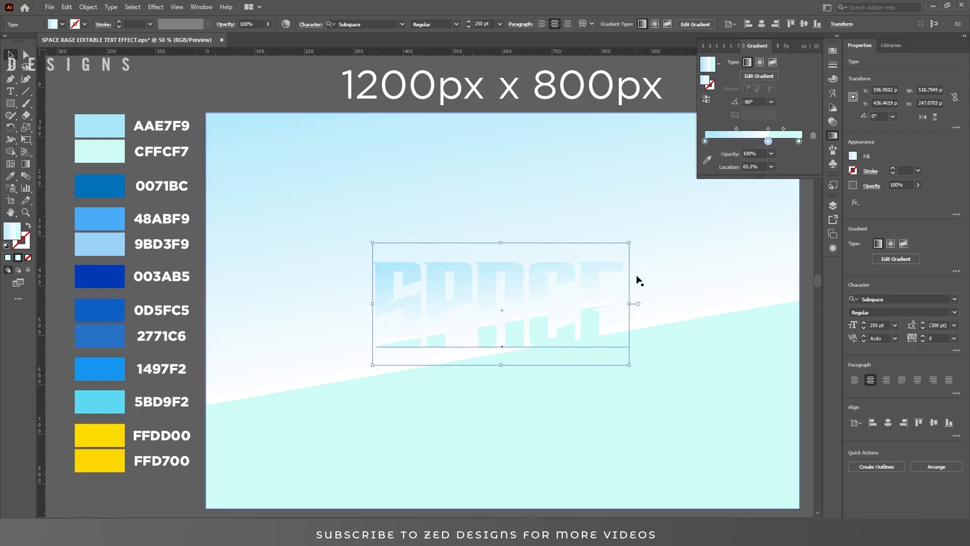
- Shift the gradient up and to the left across the SPACE letters, keeping its slant
{"action": "key", "text": "g"}
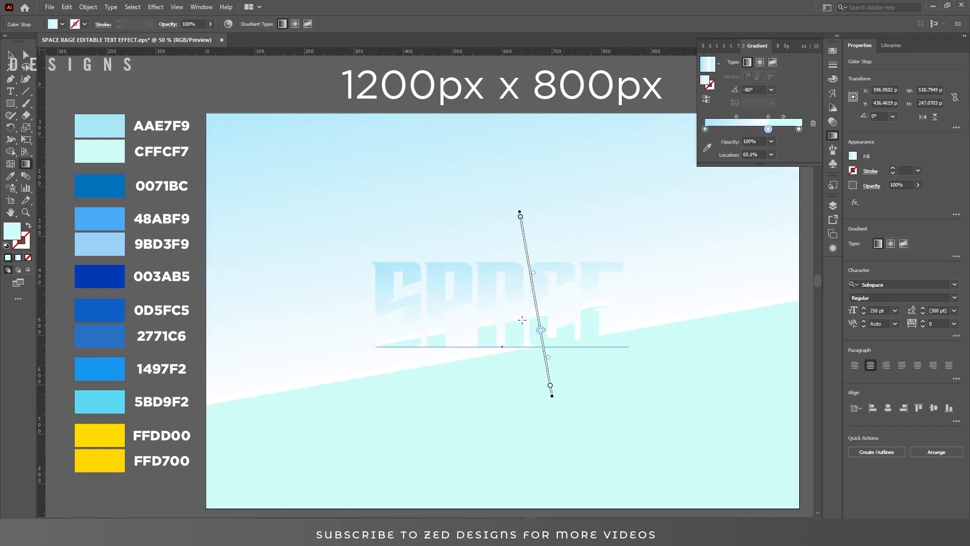
{"action": "mouse_move", "coordinate": [536, 311]}
{"action": "left_mouse_down"}
{"action": "mouse_move", "coordinate": [499, 296]}
{"action": "mouse_move", "coordinate": [499, 284]}
{"action": "left_mouse_up"}
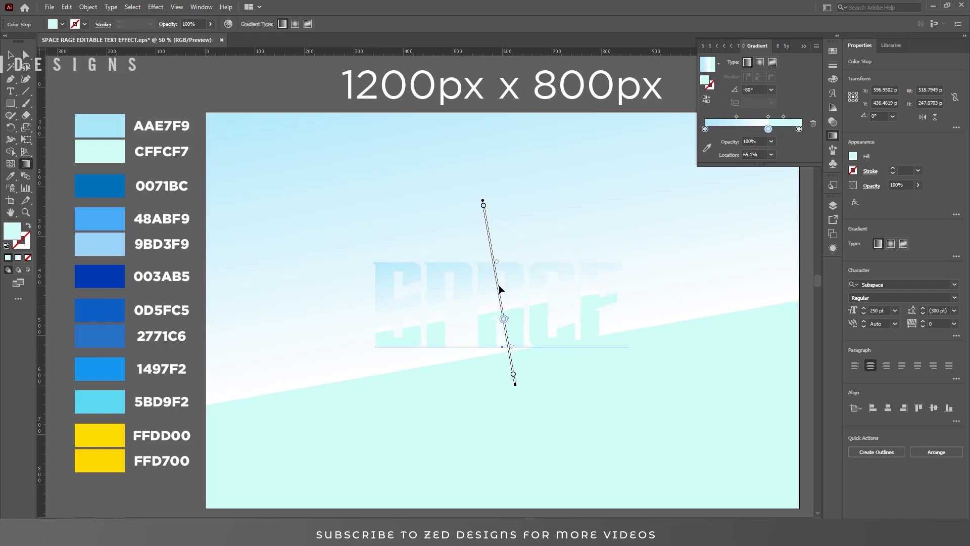
{"action": "key", "text": "v"}
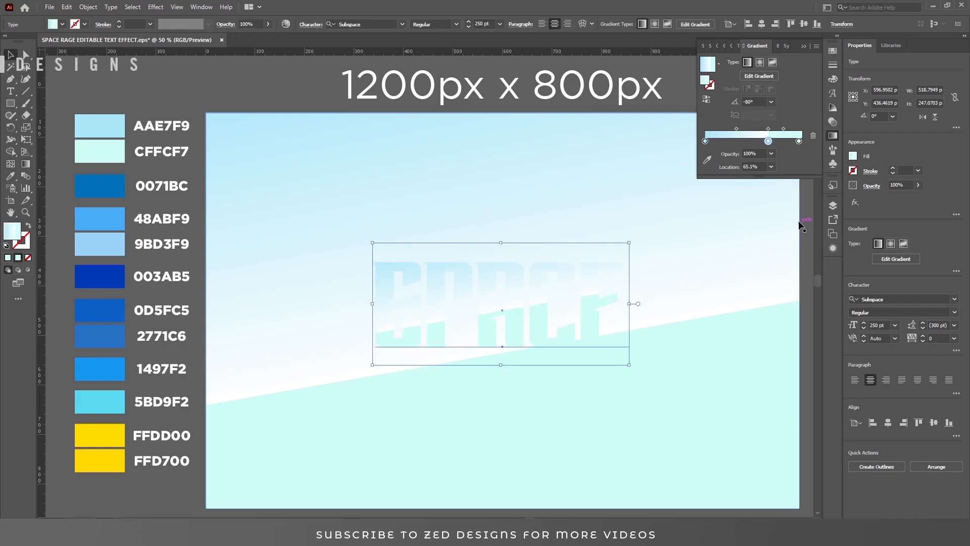
- Duplicate the text's gradient fill and give the lower copy a white-to-black linear gradient
{"action": "left_click", "coordinate": [830, 247]}
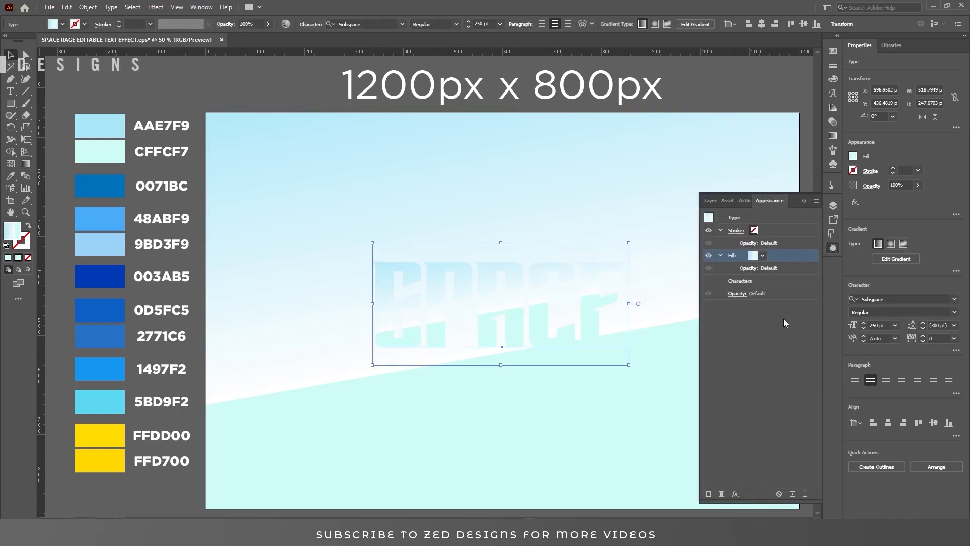
{"action": "left_click", "coordinate": [793, 494]}
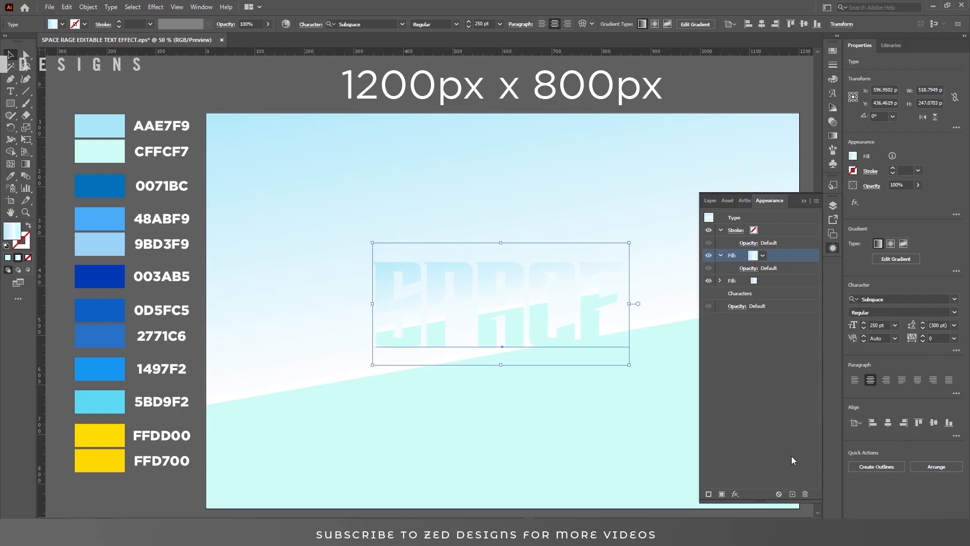
{"action": "left_click", "coordinate": [781, 282]}
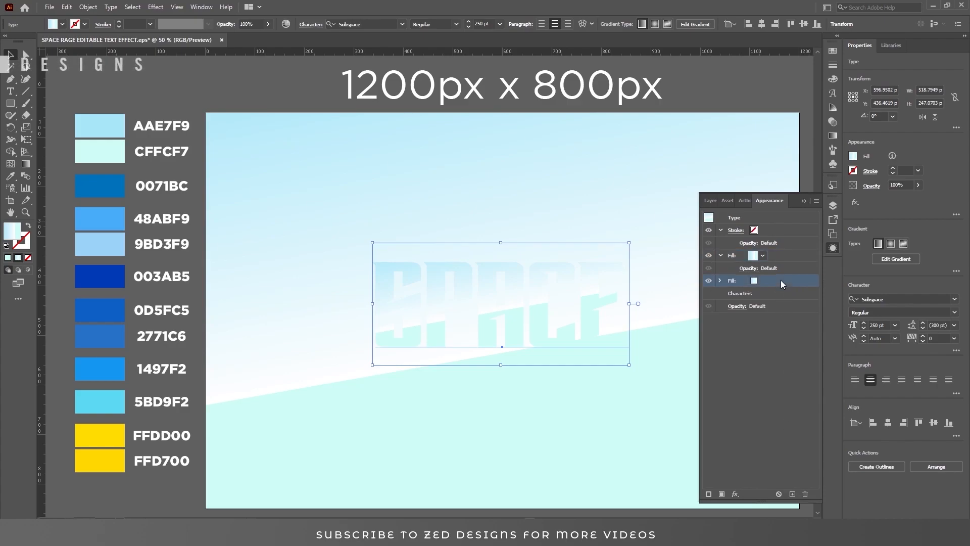
{"action": "left_click", "coordinate": [833, 136]}
{"action": "left_click", "coordinate": [718, 64]}
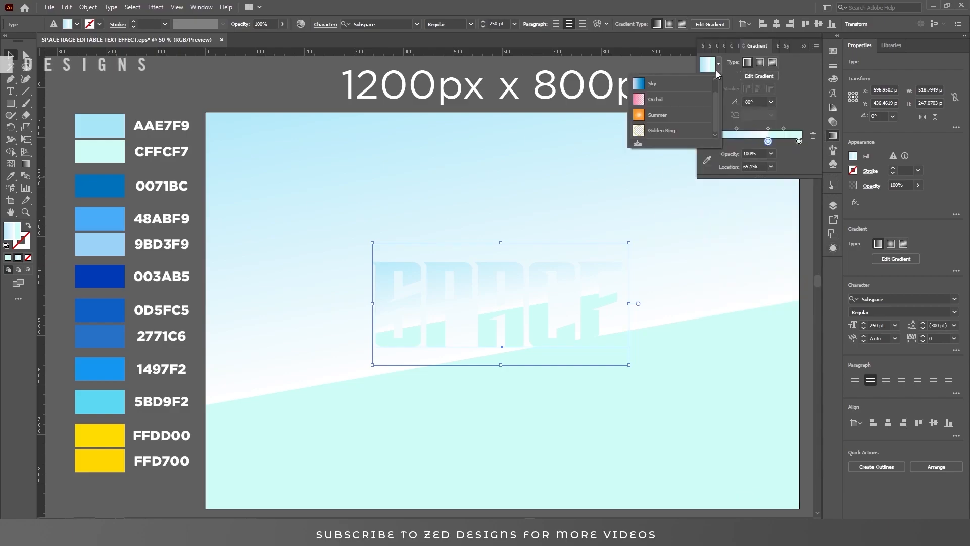
{"action": "scroll", "coordinate": [685, 89], "scroll_direction": "up", "scroll_amount": 2}
{"action": "left_click", "coordinate": [685, 87]}
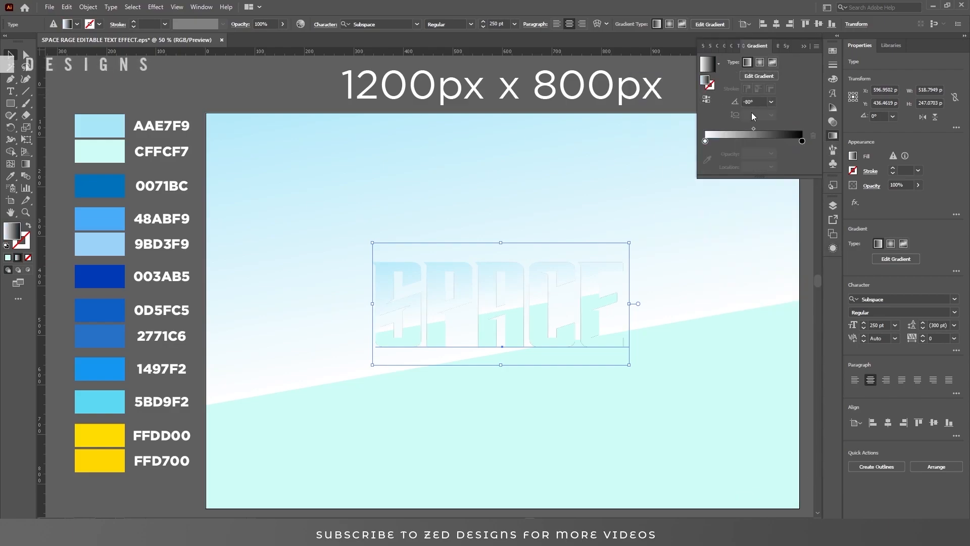
- Recolour the black end stop of the lower fill's gradient to 48ABF9
{"action": "double_click", "coordinate": [802, 142]}
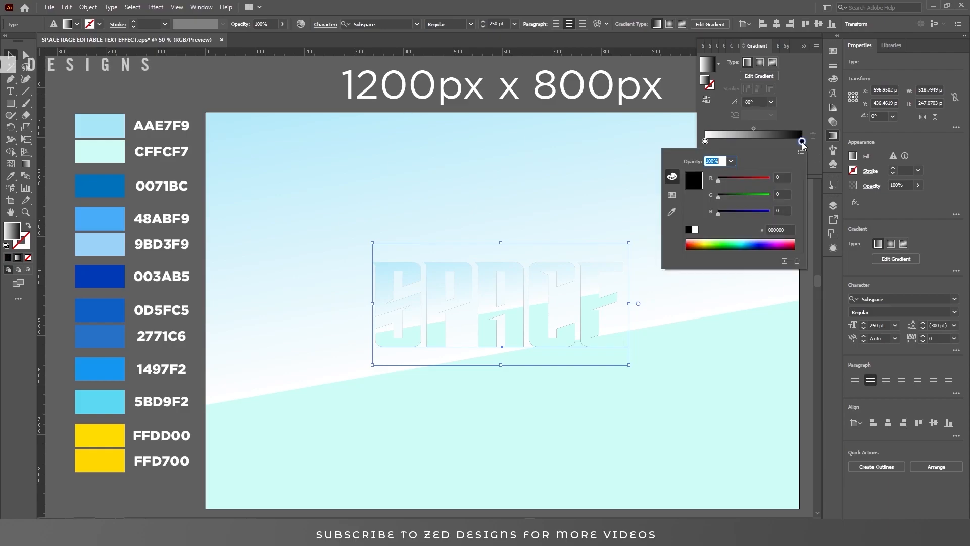
{"action": "left_click", "coordinate": [779, 230]}
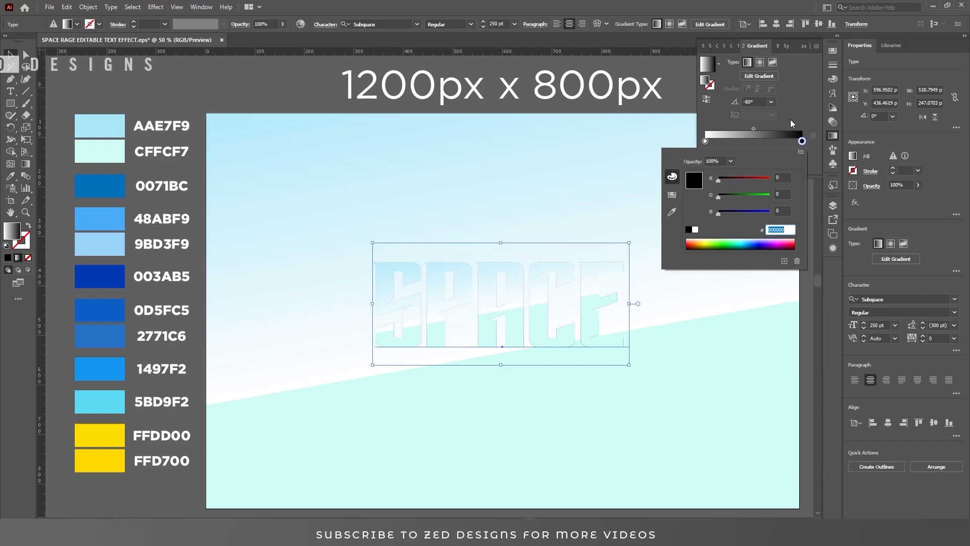
{"action": "type", "text": "48ABF9"}
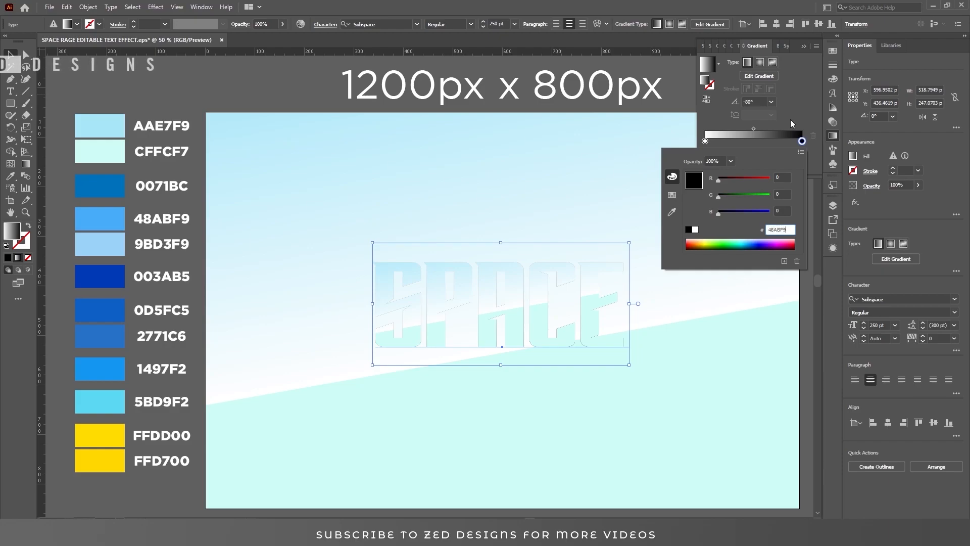
{"action": "key", "text": "Return"}
{"action": "left_click", "coordinate": [790, 120]}
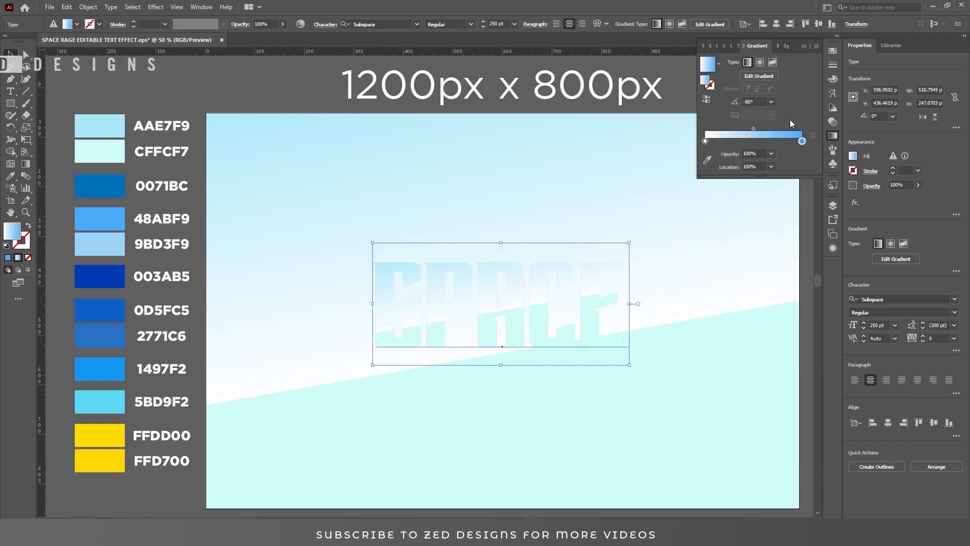
- Recolour the white start stop of the lower fill's gradient to 9BD3F9
{"action": "double_click", "coordinate": [706, 141]}
{"action": "left_click", "coordinate": [786, 230]}
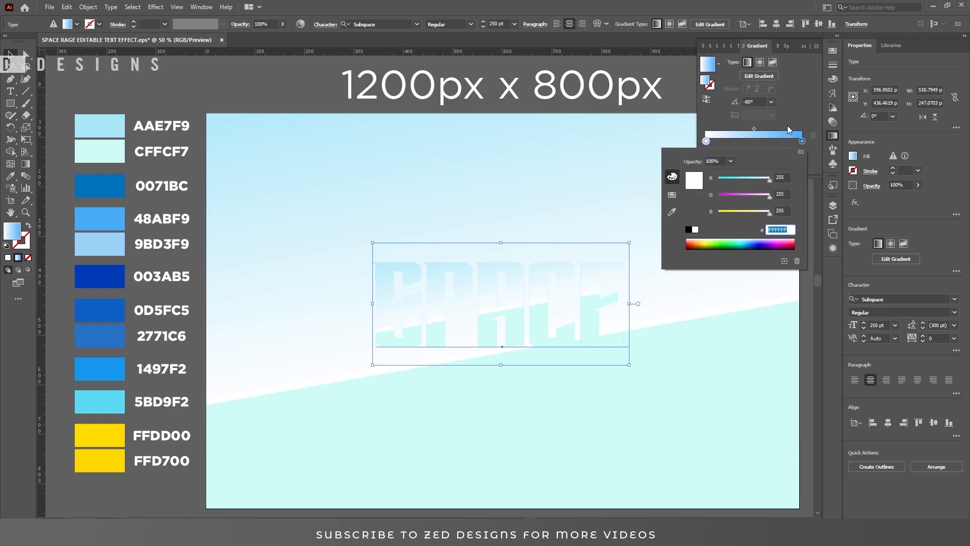
{"action": "type", "text": "9BD3F9"}
{"action": "key", "text": "Tab"}
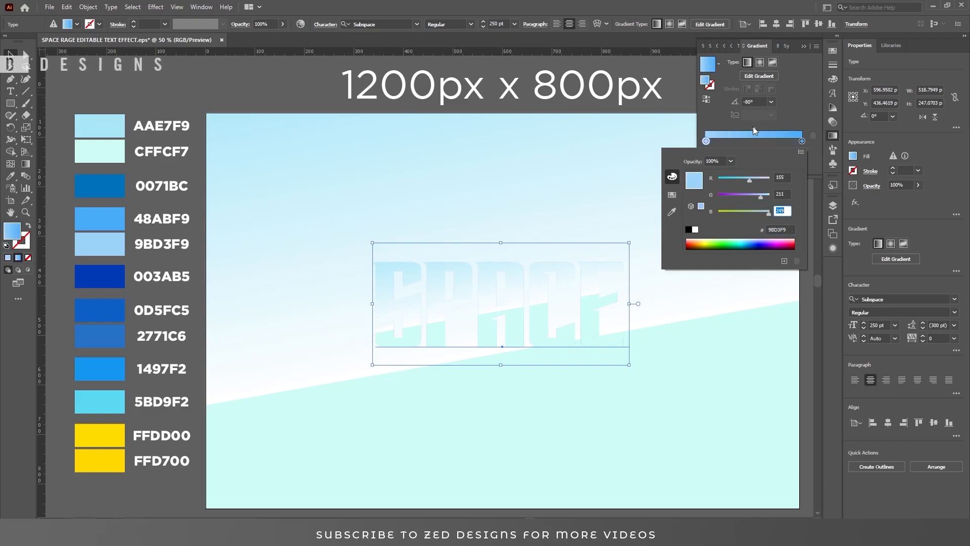
{"action": "left_click", "coordinate": [786, 125]}
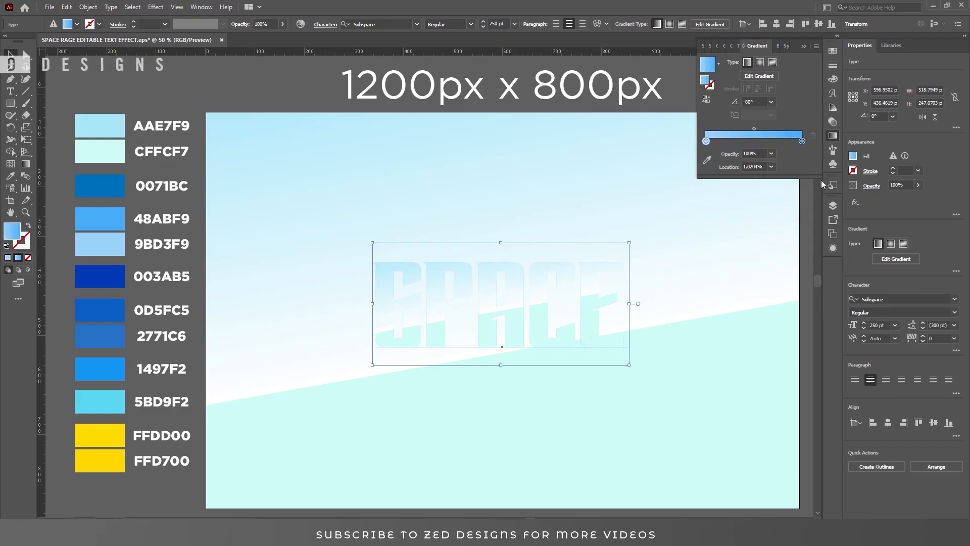
- Start a Transform effect on the lower blue fill with a horizontal scale of 99.5%
{"action": "left_click", "coordinate": [833, 248]}
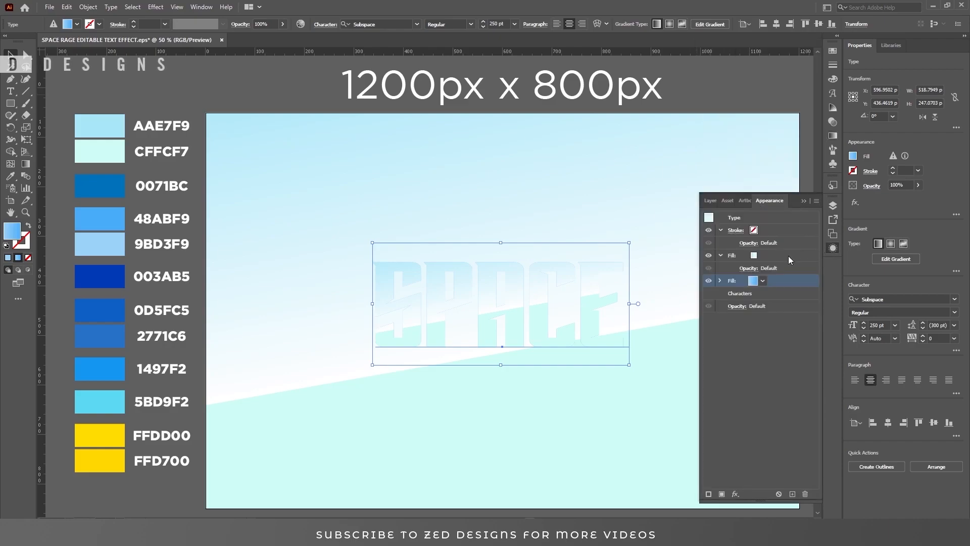
{"action": "left_click", "coordinate": [735, 494]}
{"action": "mouse_move", "coordinate": [778, 290]}
{"action": "left_click", "coordinate": [872, 323]}
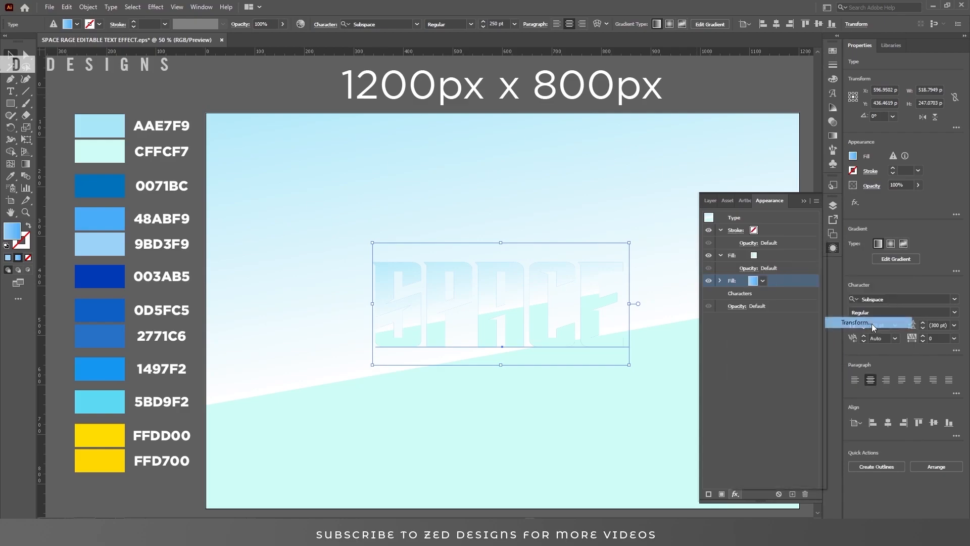
{"action": "left_click", "coordinate": [752, 138]}
{"action": "double_click", "coordinate": [752, 138]}
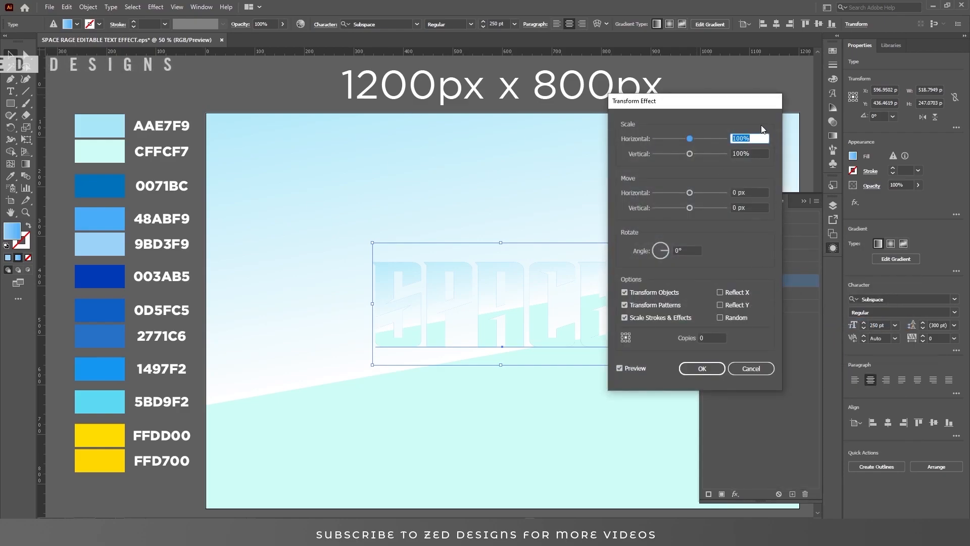
{"action": "type", "text": "99.5"}
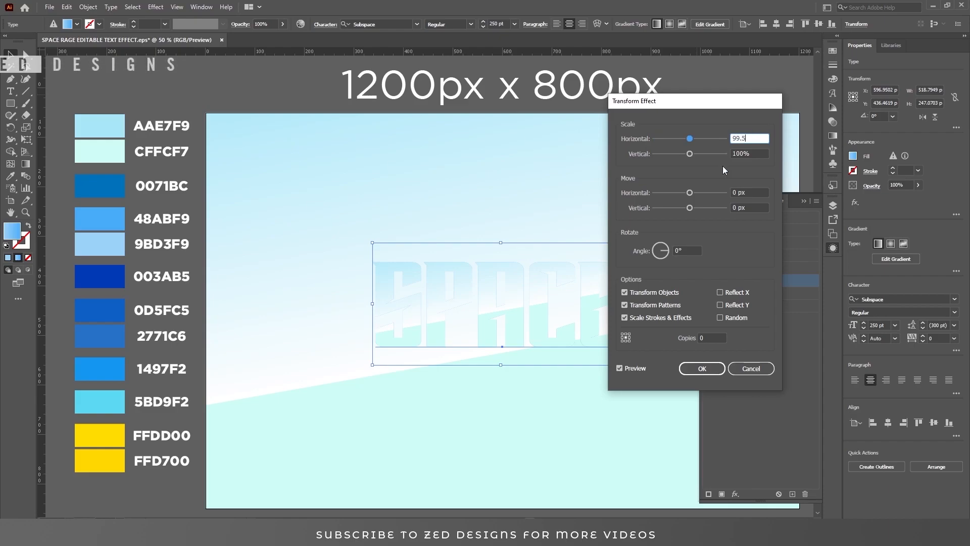
- Set the Transform effect's vertical move to 0.5 px and copies to 8, and apply it to the lower fill
{"action": "left_click", "coordinate": [750, 207]}
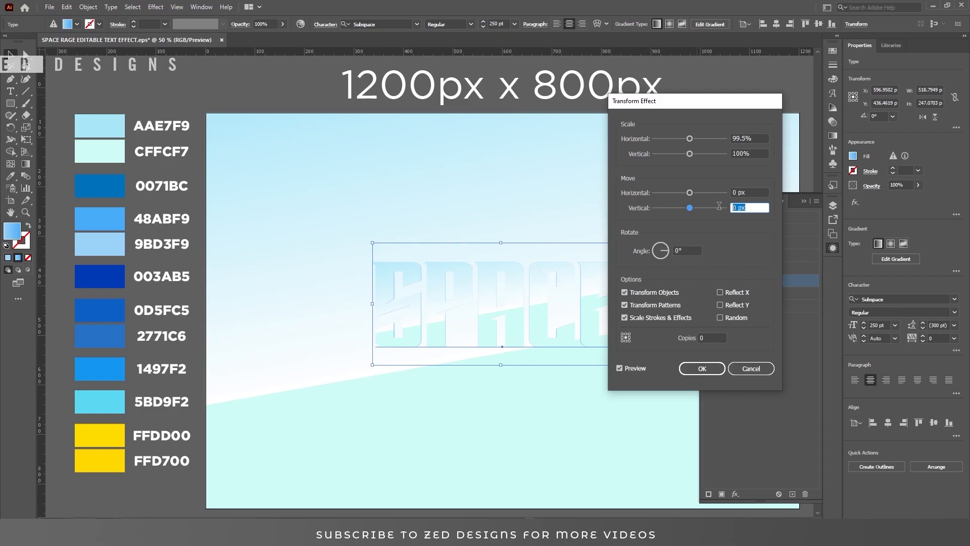
{"action": "type", "text": ".5"}
{"action": "key", "text": "Tab"}
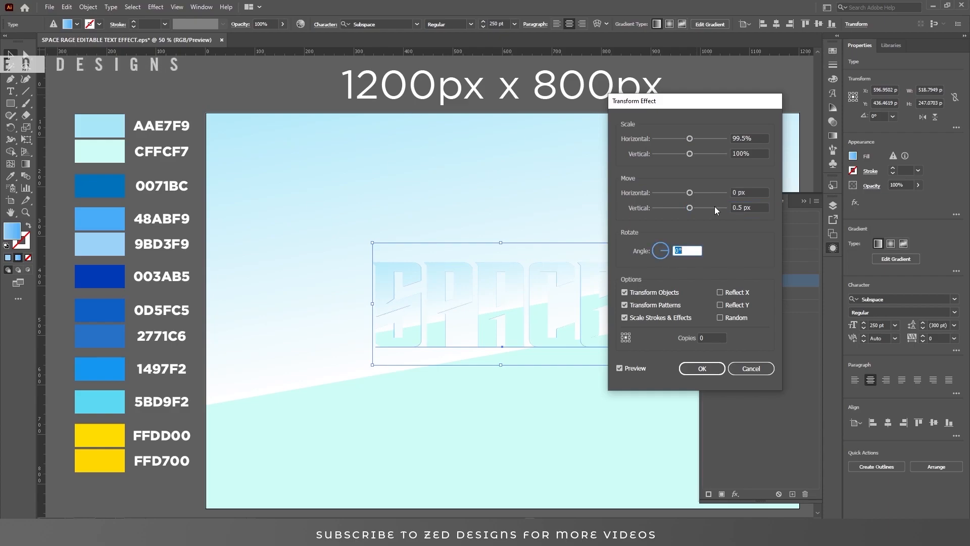
{"action": "left_click", "coordinate": [714, 335]}
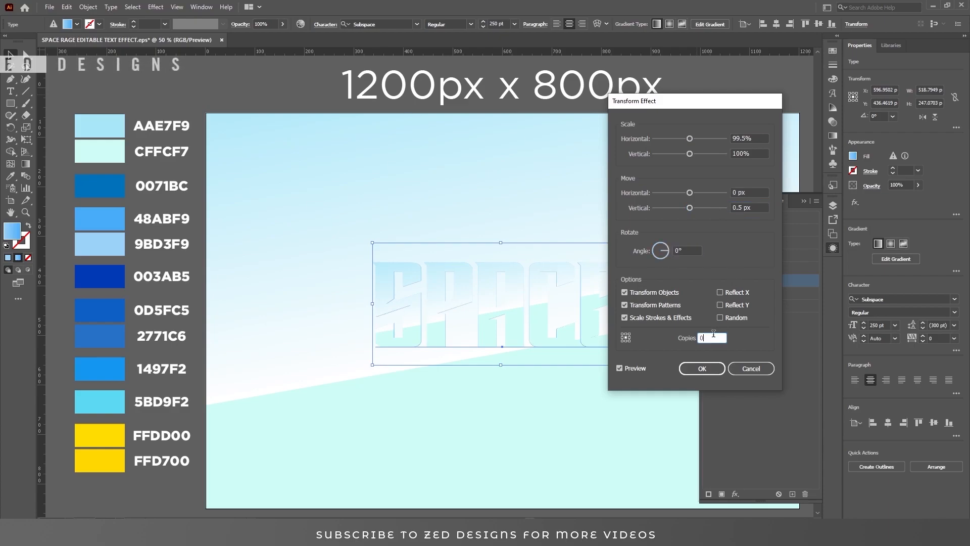
{"action": "type", "text": "8"}
{"action": "key", "text": "Tab"}
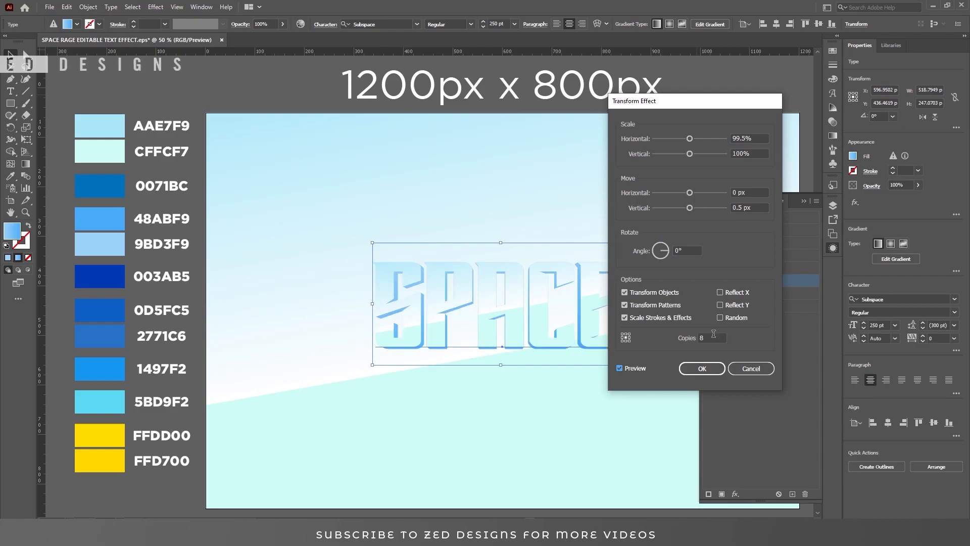
{"action": "left_click", "coordinate": [708, 372]}
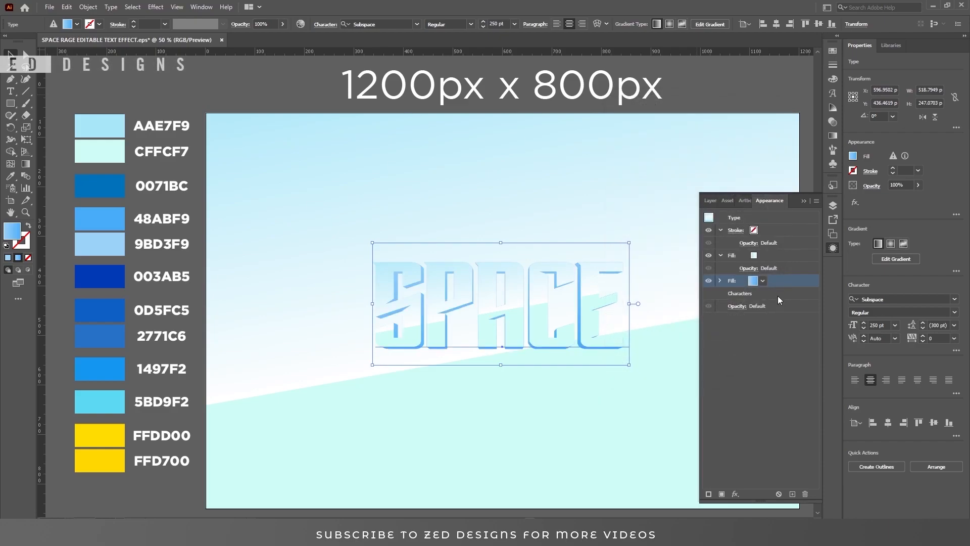
- Shorten the lower fill's gradient by bringing its light-blue start down to the top edge of the letters
{"action": "key", "text": "g"}
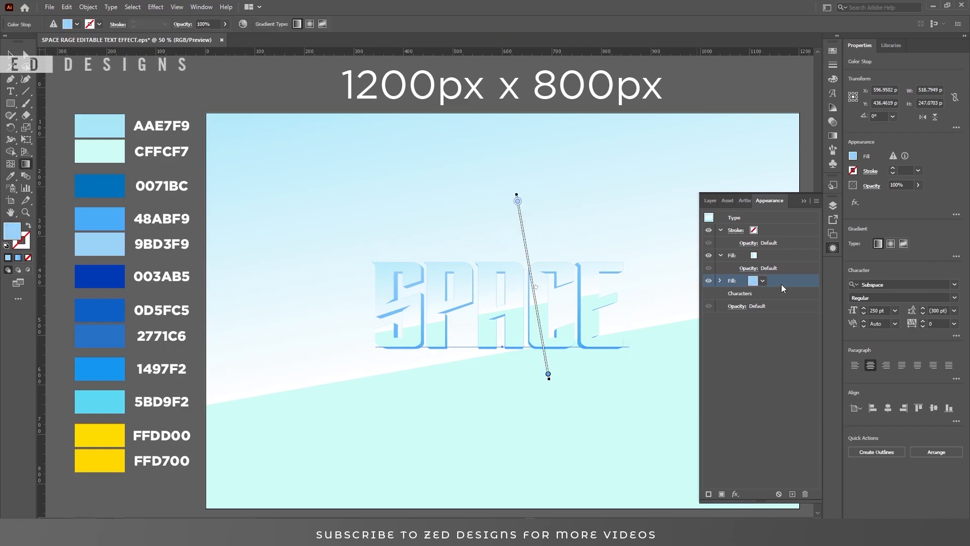
{"action": "left_click_drag", "start_coordinate": [518, 201], "coordinate": [527, 257]}
{"action": "key", "text": "v"}
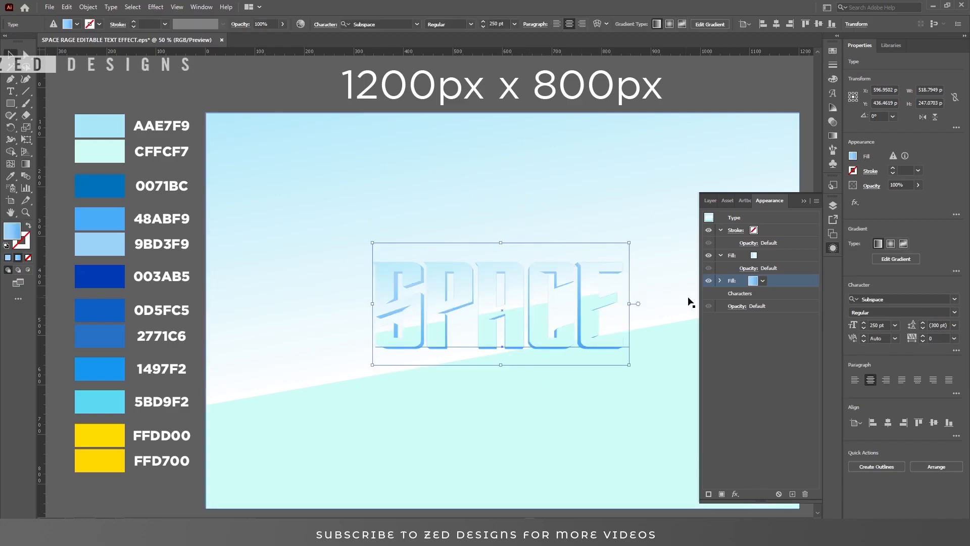
- Duplicate the uppermost blue-to-mint gradient fill of the SPACE text
{"action": "left_click_drag", "start_coordinate": [779, 284], "coordinate": [777, 259]}
{"action": "left_click", "coordinate": [792, 493]}
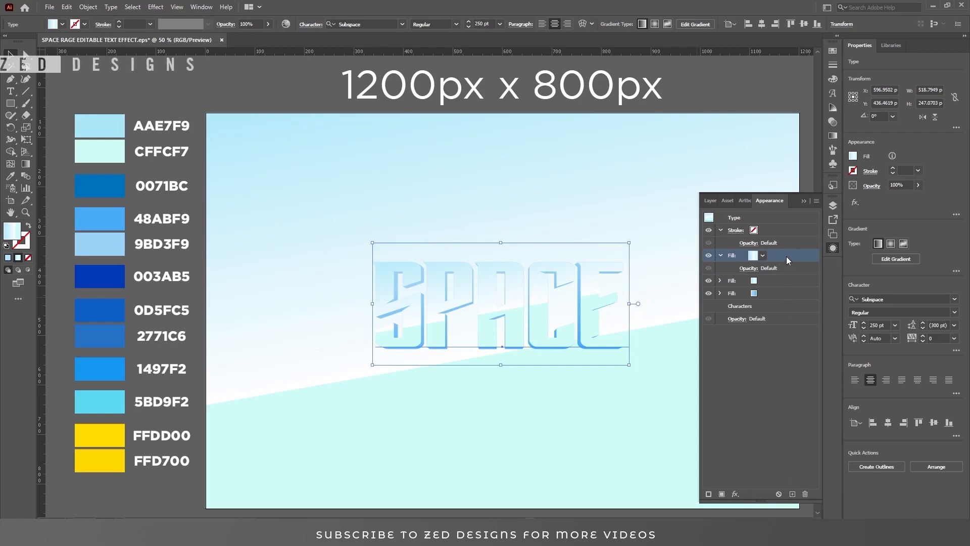
- Recolour the duplicated uppermost fill of the SPACE text to solid dark blue 003AB5
{"action": "double_click", "coordinate": [15, 234]}
{"action": "double_click", "coordinate": [587, 221]}
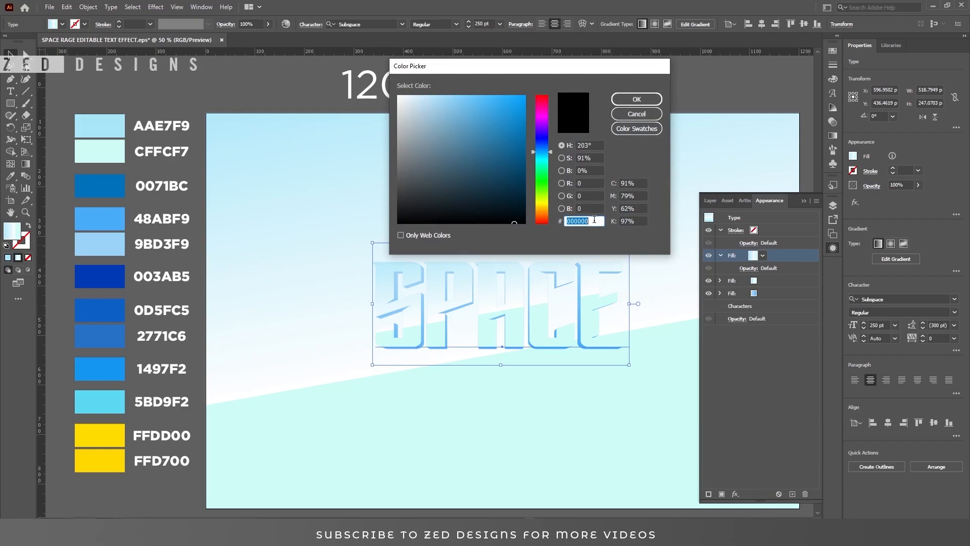
{"action": "type", "text": "003AB5"}
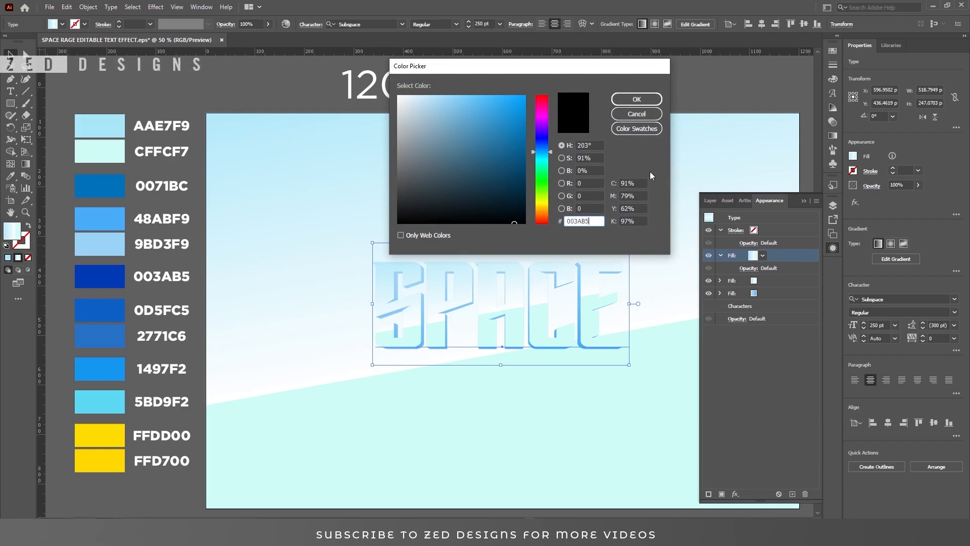
{"action": "left_click", "coordinate": [644, 102]}
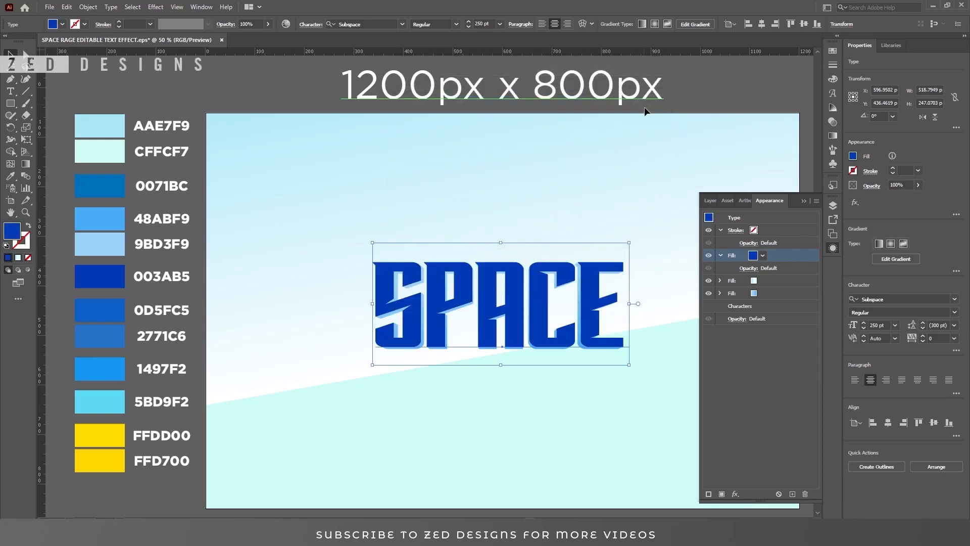
- Add a Transform effect to the dark blue fill, moving it 10 px horizontally and 10 px vertically
{"action": "left_click", "coordinate": [736, 494]}
{"action": "mouse_move", "coordinate": [827, 290]}
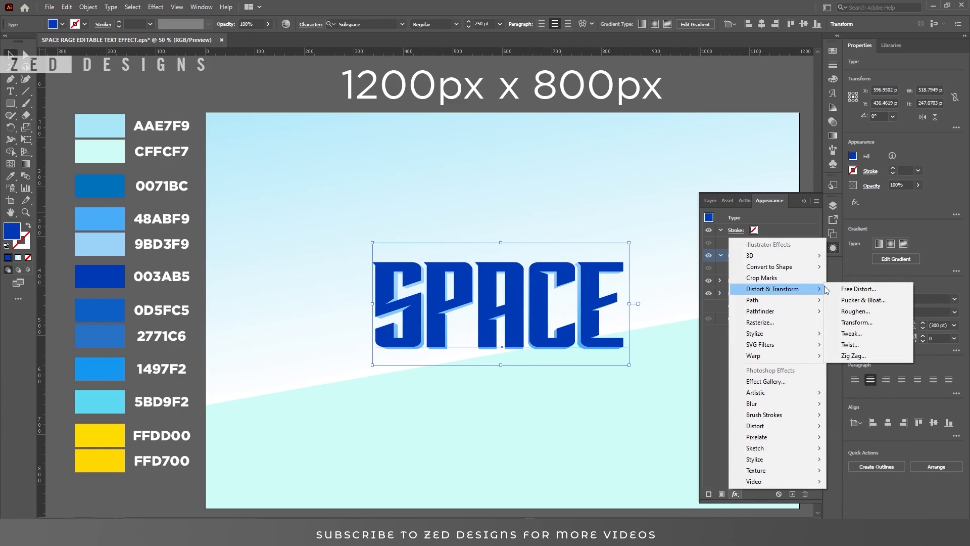
{"action": "left_click", "coordinate": [857, 322]}
{"action": "key", "text": "Tab"}
{"action": "key", "text": "Tab"}
{"action": "type", "text": "10"}
{"action": "key", "text": "Tab"}
{"action": "type", "text": "10"}
{"action": "key", "text": "Tab"}
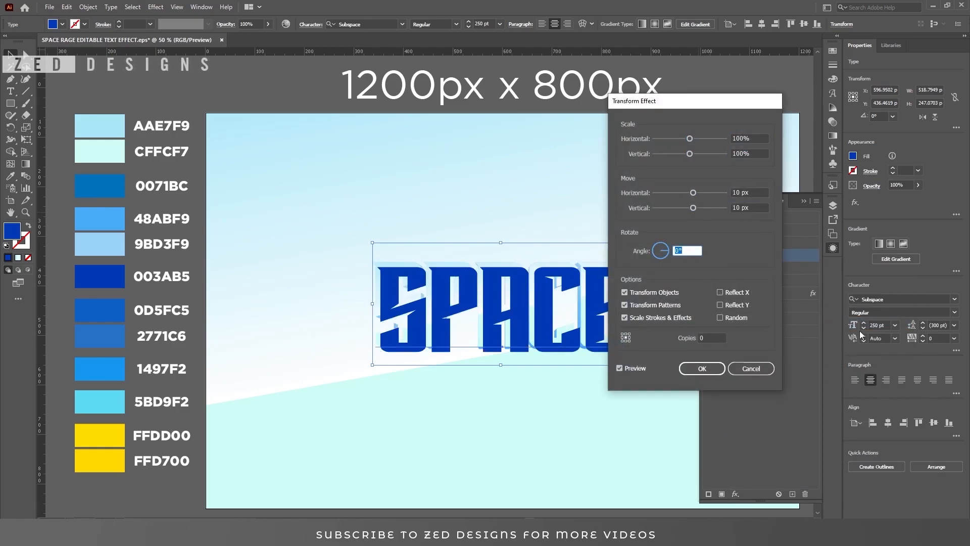
{"action": "left_click", "coordinate": [700, 369]}
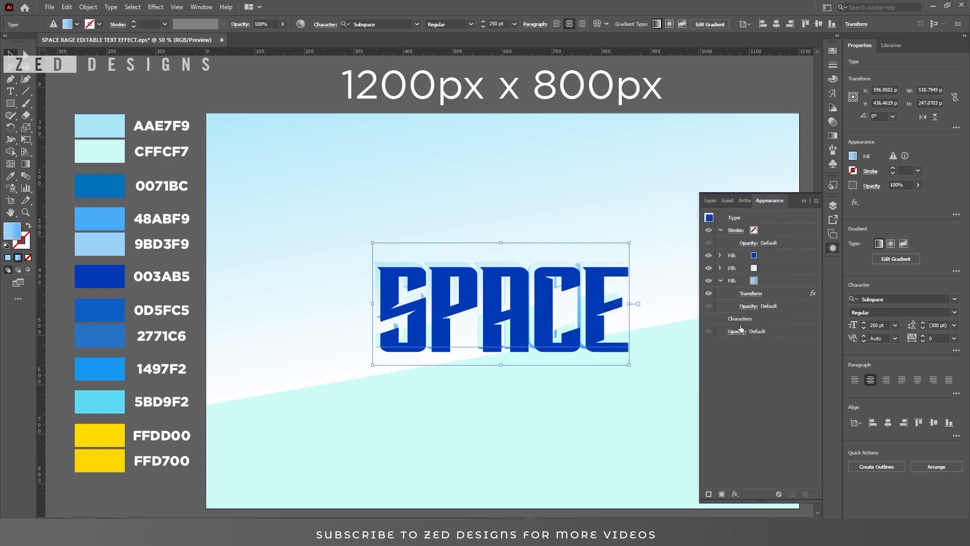
- Move the dark blue fill to the bottom of the SPACE text's fill stack, beneath both gradient fills
{"action": "left_click", "coordinate": [767, 257]}
{"action": "left_click", "coordinate": [723, 280]}
{"action": "left_click_drag", "start_coordinate": [771, 253], "coordinate": [772, 282]}
{"action": "left_click", "coordinate": [771, 282]}
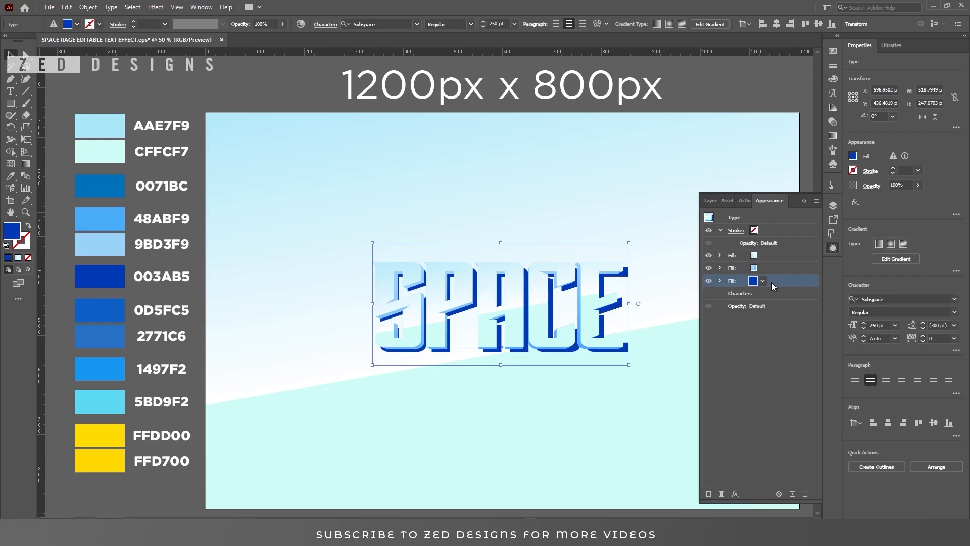
- Apply a Gaussian Blur with a 10-pixel radius to the dark blue fill
{"action": "left_click", "coordinate": [735, 494]}
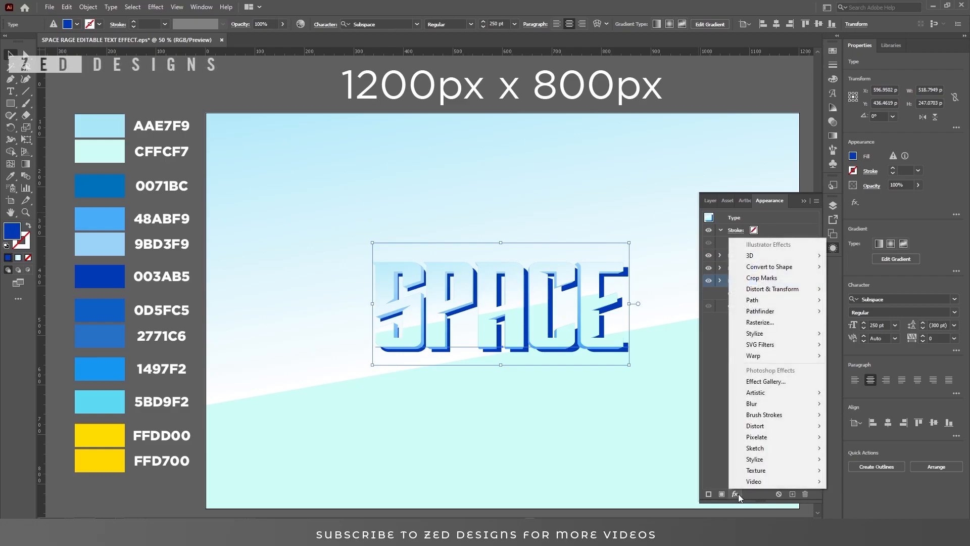
{"action": "mouse_move", "coordinate": [780, 407]}
{"action": "left_click", "coordinate": [845, 403]}
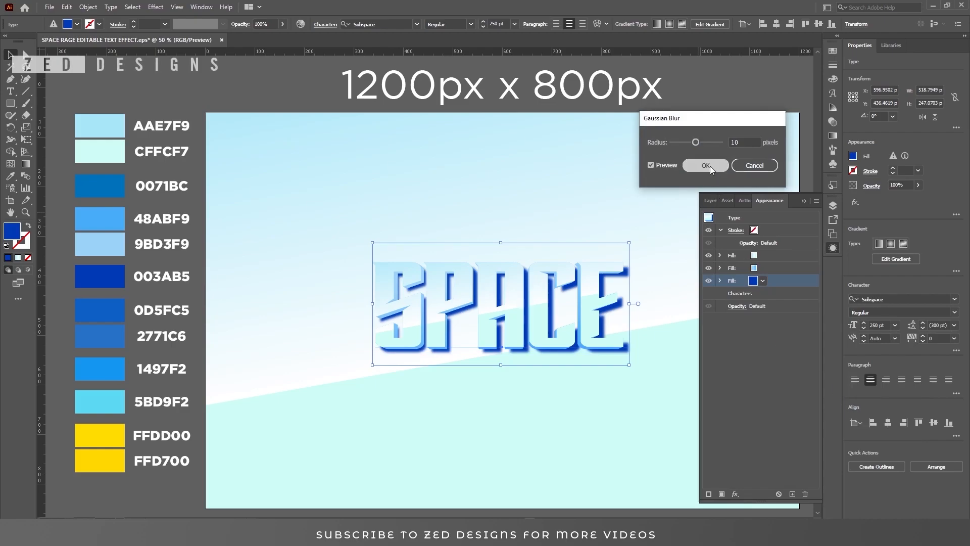
{"action": "left_click", "coordinate": [708, 166]}
- Set the blending mode of the blurred dark blue fill to Multiply and collapse its settings
{"action": "left_click", "coordinate": [720, 281]}
{"action": "left_click", "coordinate": [749, 318]}
{"action": "left_click", "coordinate": [672, 337]}
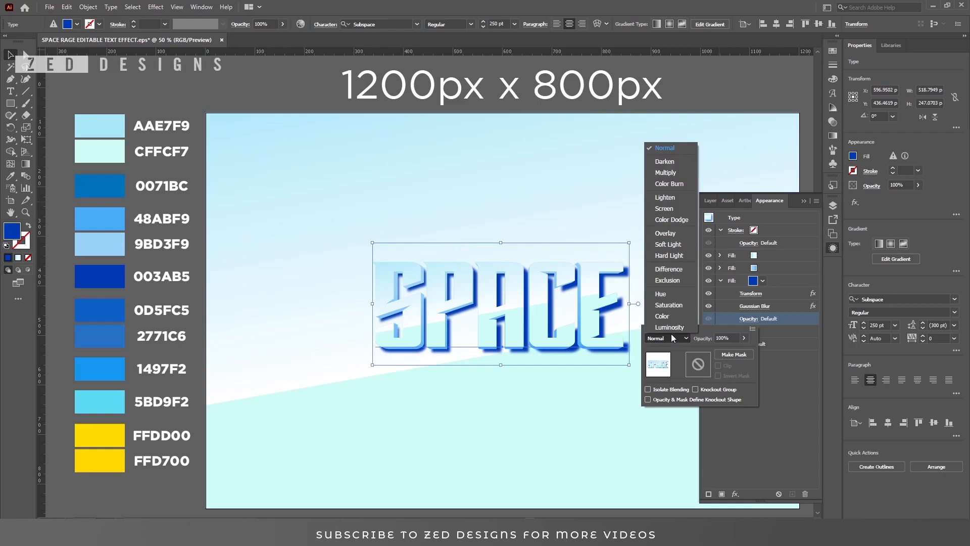
{"action": "left_click", "coordinate": [666, 173]}
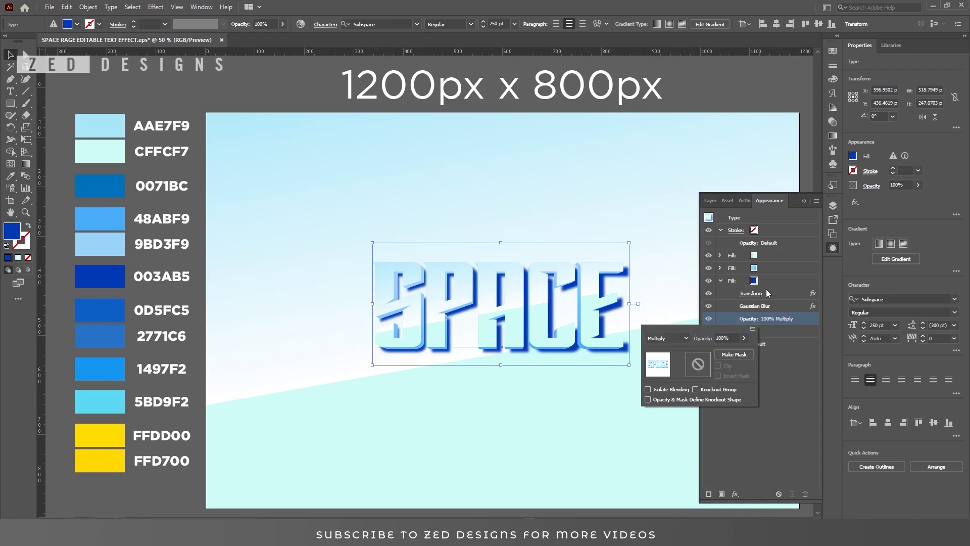
{"action": "left_click", "coordinate": [778, 280]}
{"action": "left_click", "coordinate": [722, 280]}
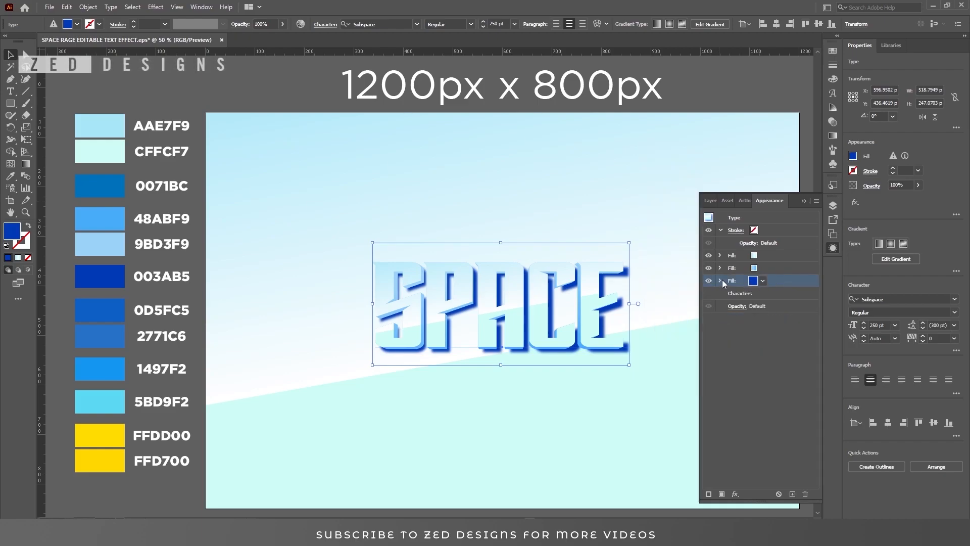
- Duplicate the uppermost light gradient fill and replace the copy's gradient with the white-to-black preset
{"action": "left_click", "coordinate": [787, 256]}
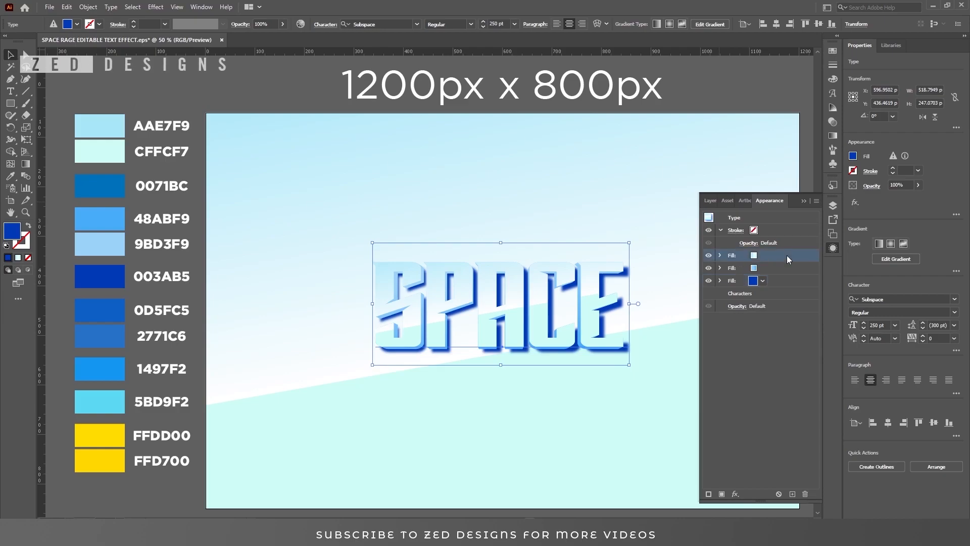
{"action": "left_click", "coordinate": [793, 493]}
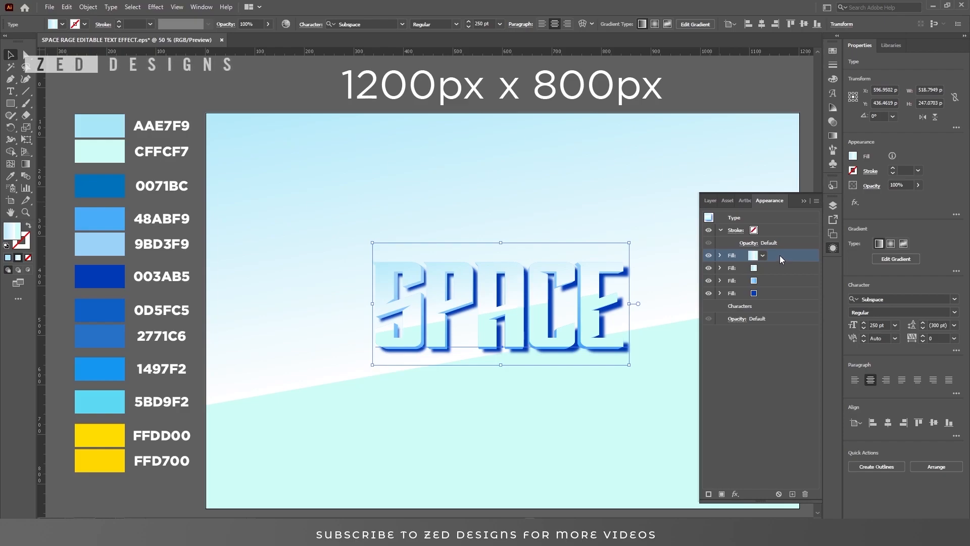
{"action": "left_click", "coordinate": [833, 135]}
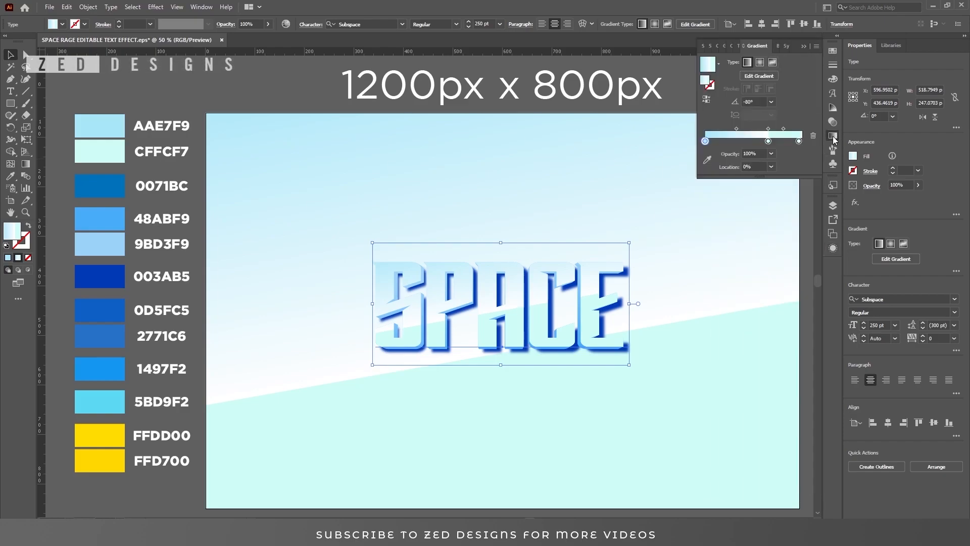
{"action": "left_click", "coordinate": [718, 64]}
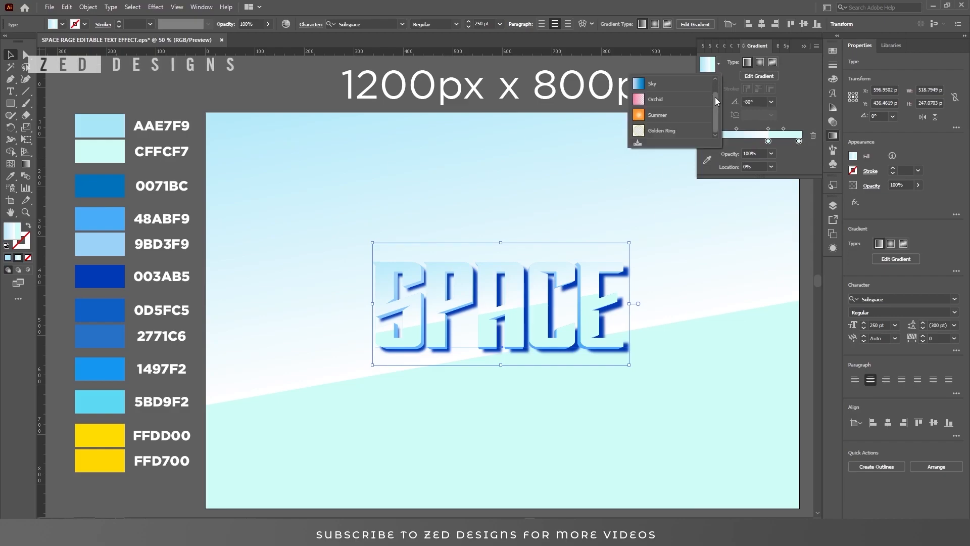
{"action": "left_click", "coordinate": [705, 84]}
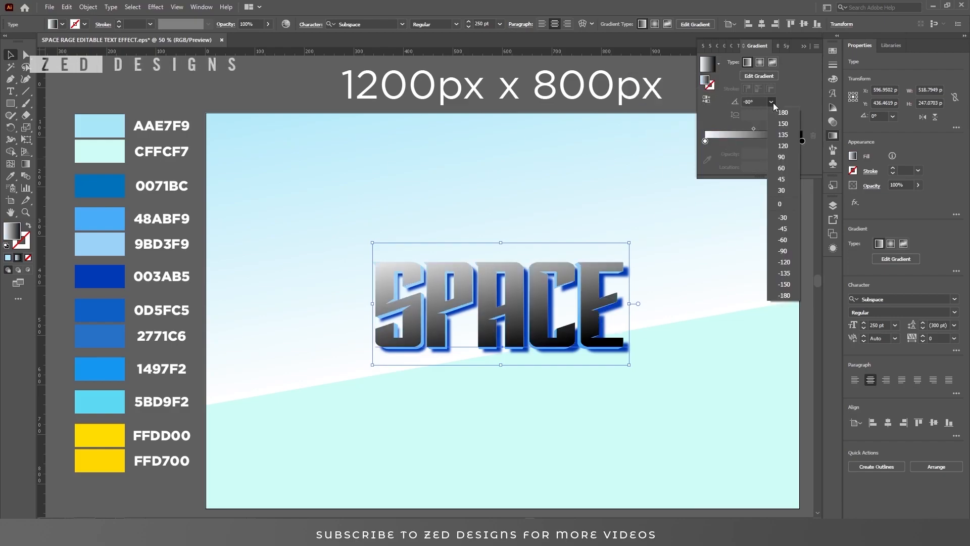
- Change the black end stop of the new fill's gradient to 0D5FC5
{"action": "left_click", "coordinate": [802, 142]}
{"action": "double_click", "coordinate": [803, 142]}
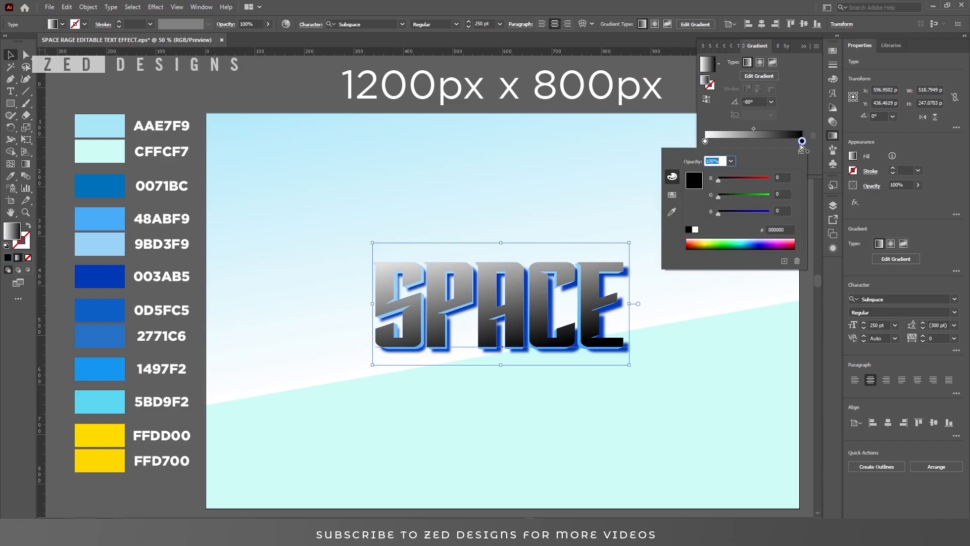
{"action": "left_click", "coordinate": [778, 230]}
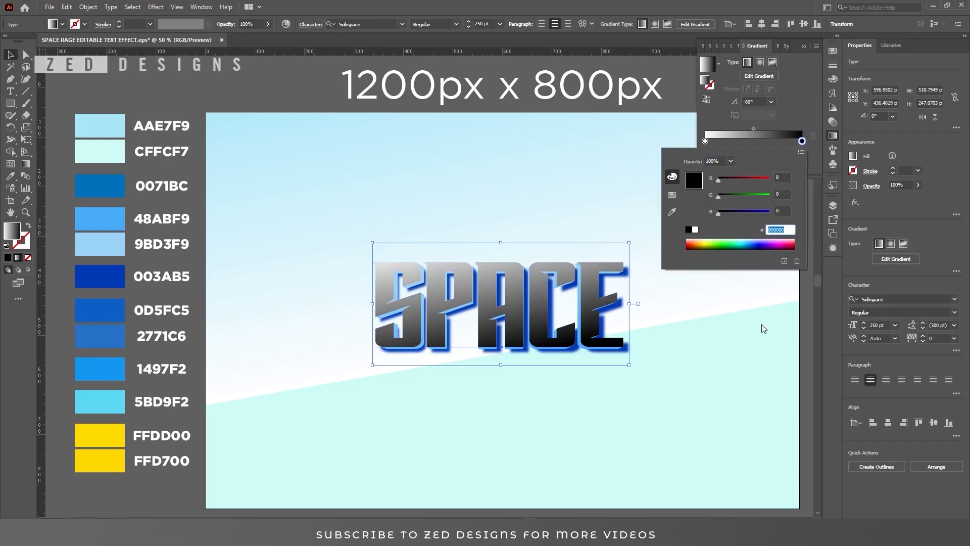
{"action": "type", "text": "0D5"}
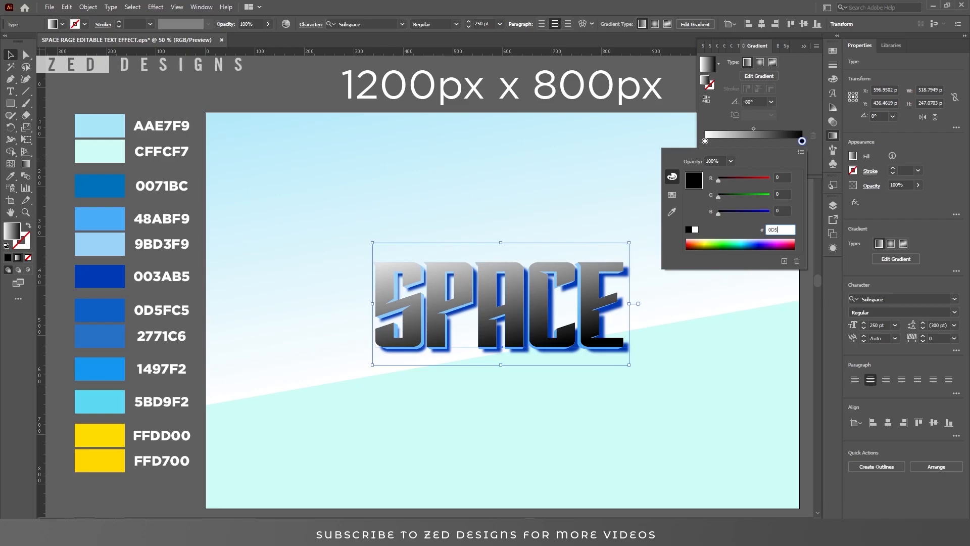
{"action": "type", "text": "FC5"}
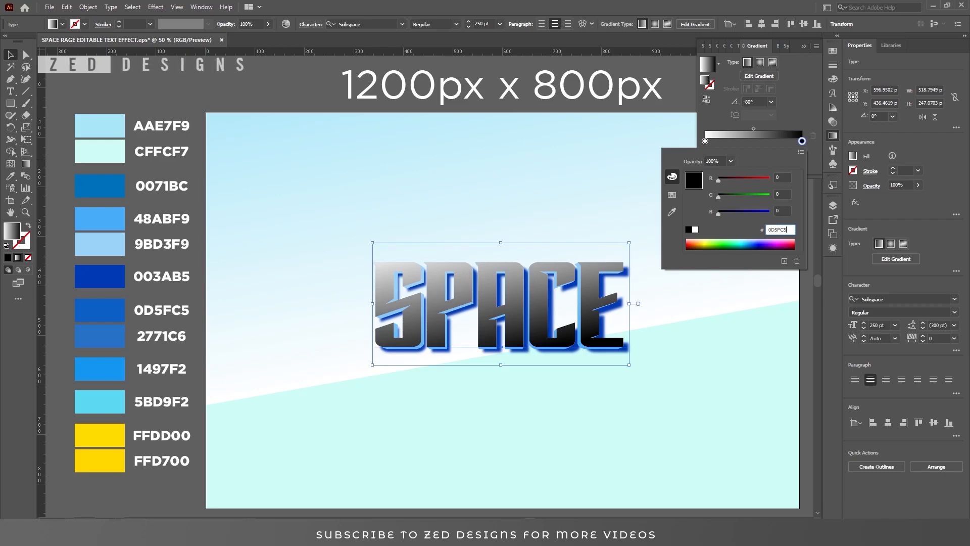
{"action": "key", "text": "Return"}
{"action": "left_click", "coordinate": [807, 123]}
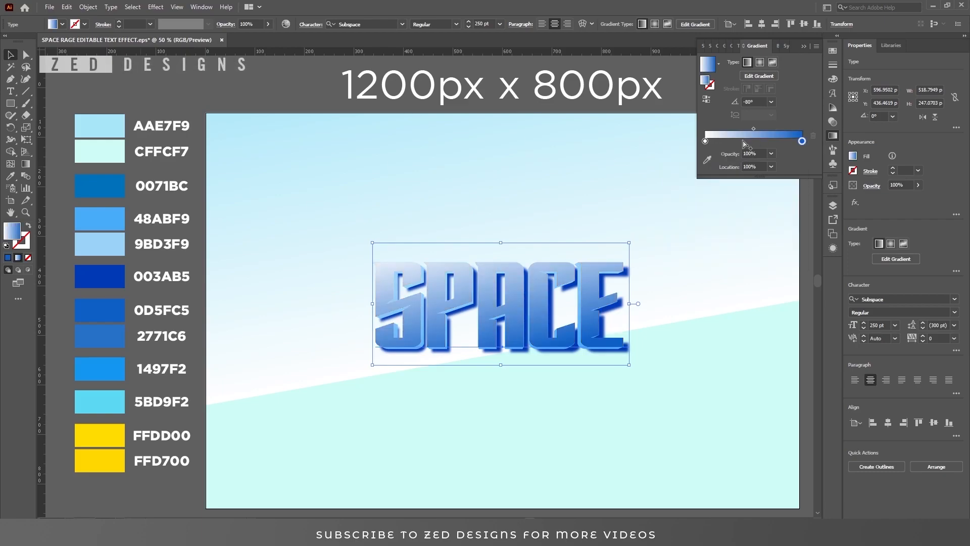
- Change the white start stop of the new fill's gradient to 2771C6
{"action": "double_click", "coordinate": [706, 141]}
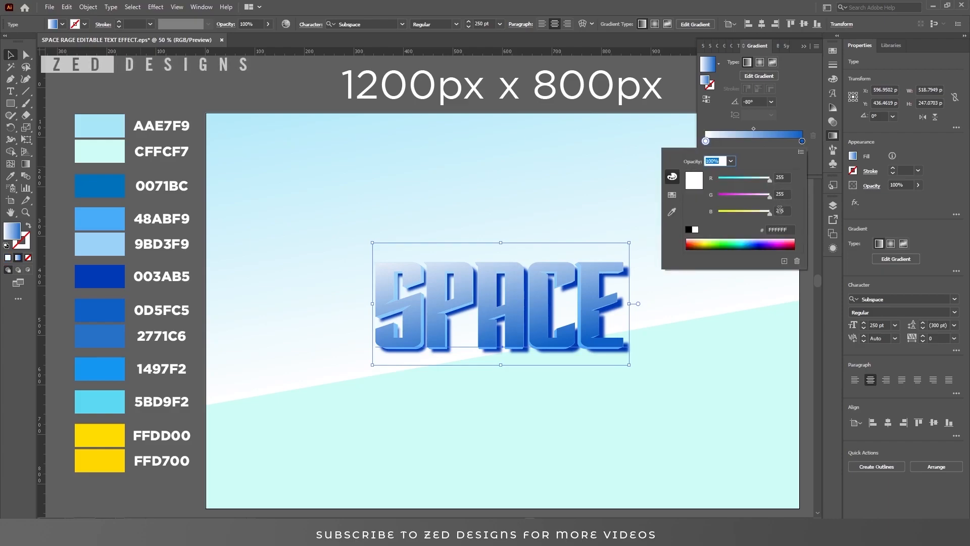
{"action": "left_click", "coordinate": [778, 229]}
{"action": "type", "text": "2771C6"}
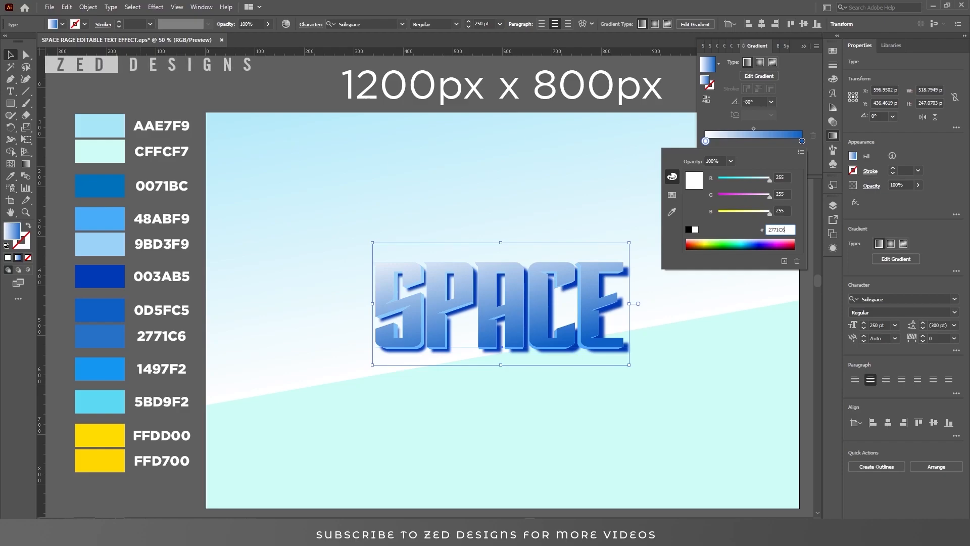
{"action": "key", "text": "Tab"}
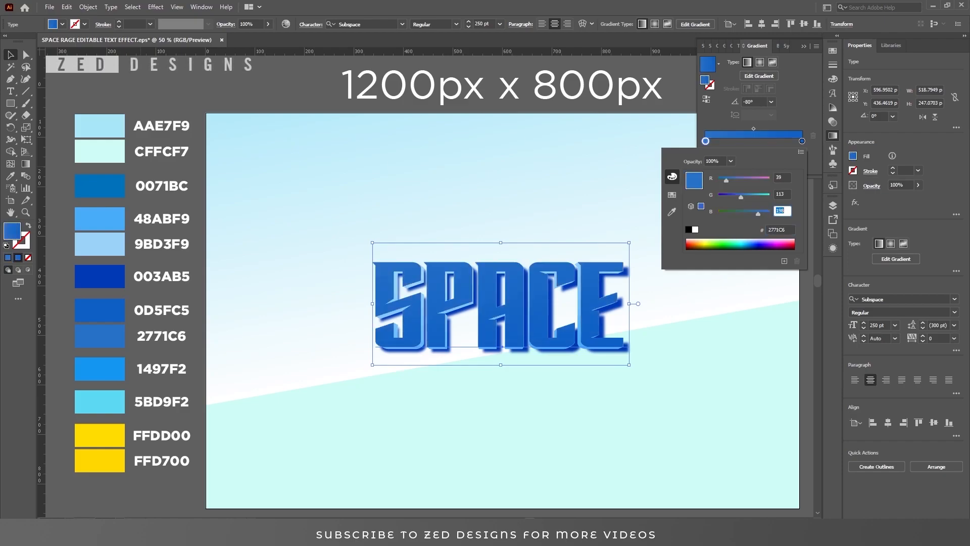
{"action": "left_click", "coordinate": [791, 122]}
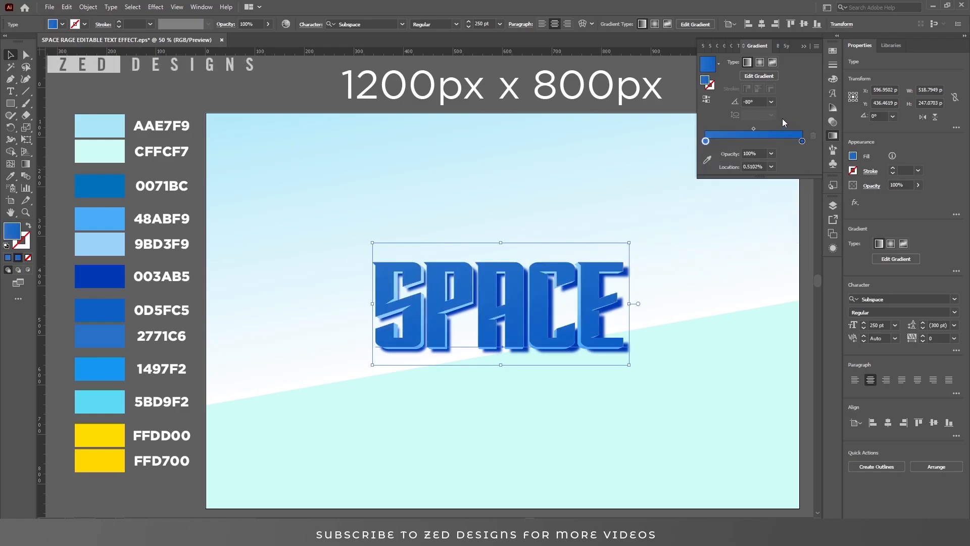
- Move the new blue gradient fill beneath all other fills and apply a 20 px Offset Path effect with Miter joins
{"action": "left_click", "coordinate": [833, 248]}
{"action": "left_click_drag", "start_coordinate": [796, 255], "coordinate": [781, 295]}
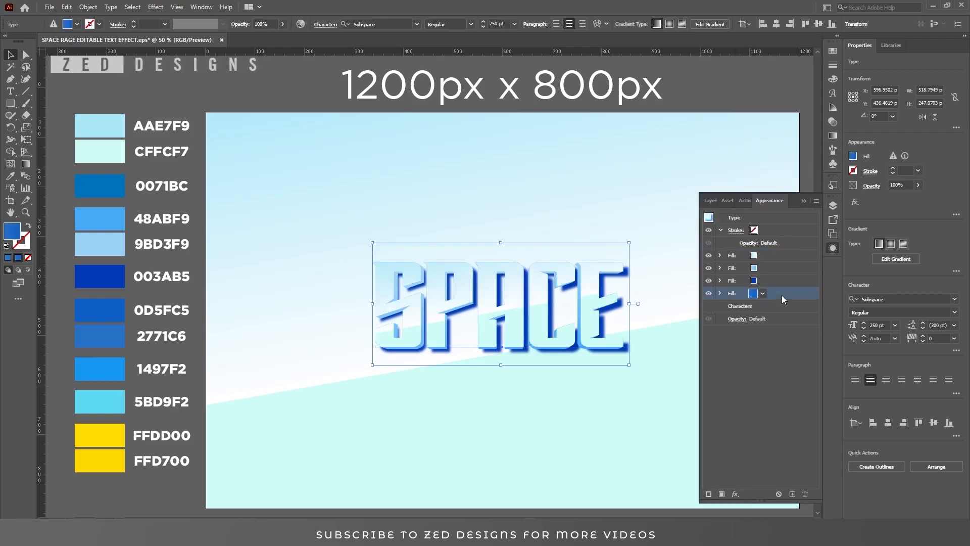
{"action": "left_click", "coordinate": [736, 494]}
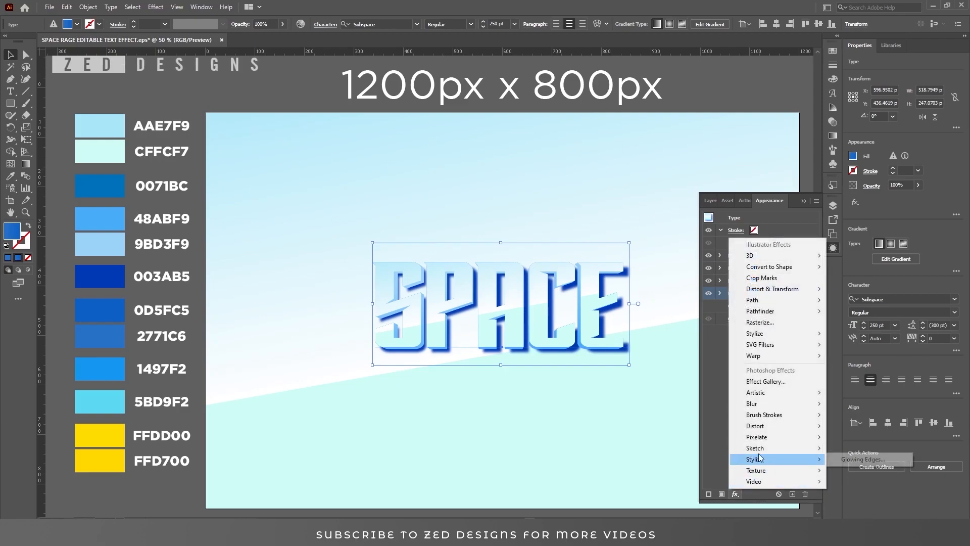
{"action": "mouse_move", "coordinate": [783, 409]}
{"action": "mouse_move", "coordinate": [806, 302]}
{"action": "left_click", "coordinate": [859, 300]}
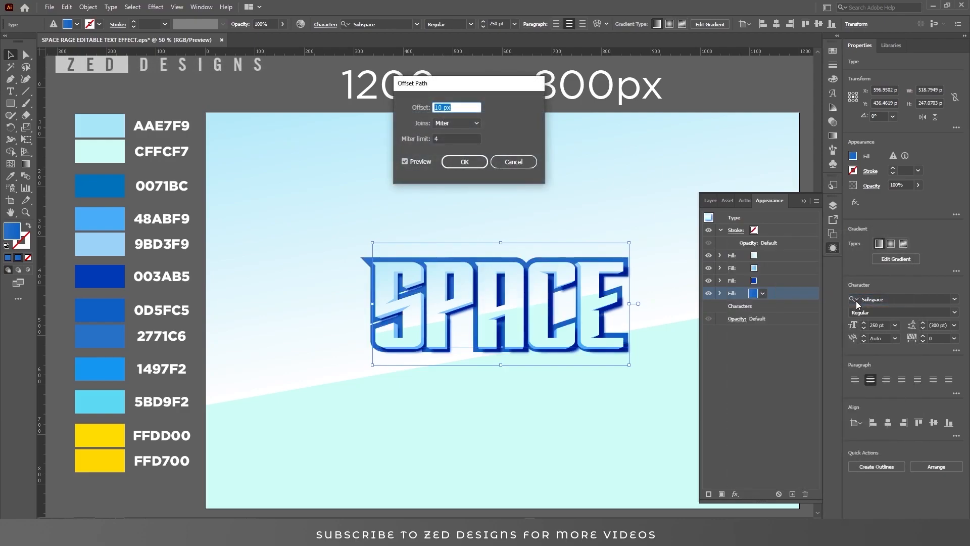
{"action": "type", "text": "20"}
{"action": "key", "text": "Tab"}
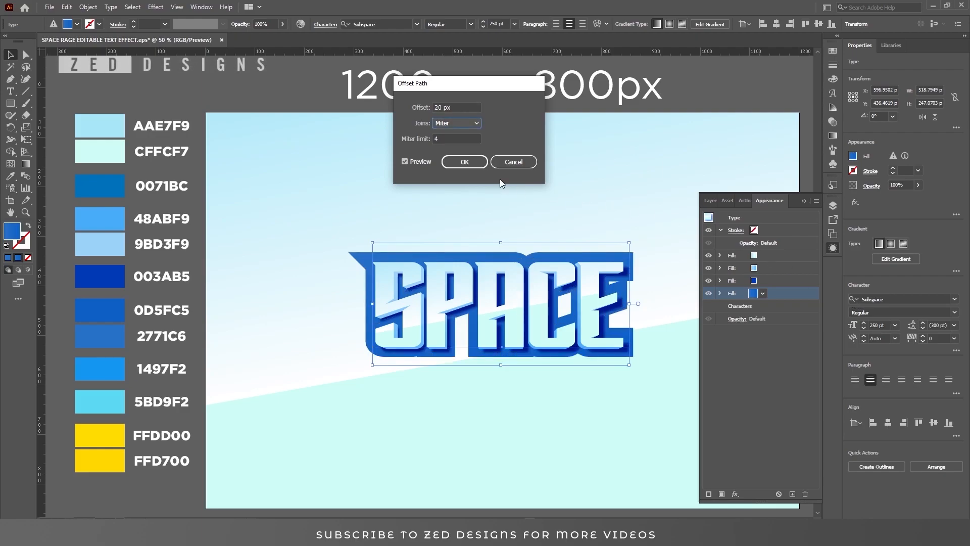
{"action": "left_click", "coordinate": [465, 162]}
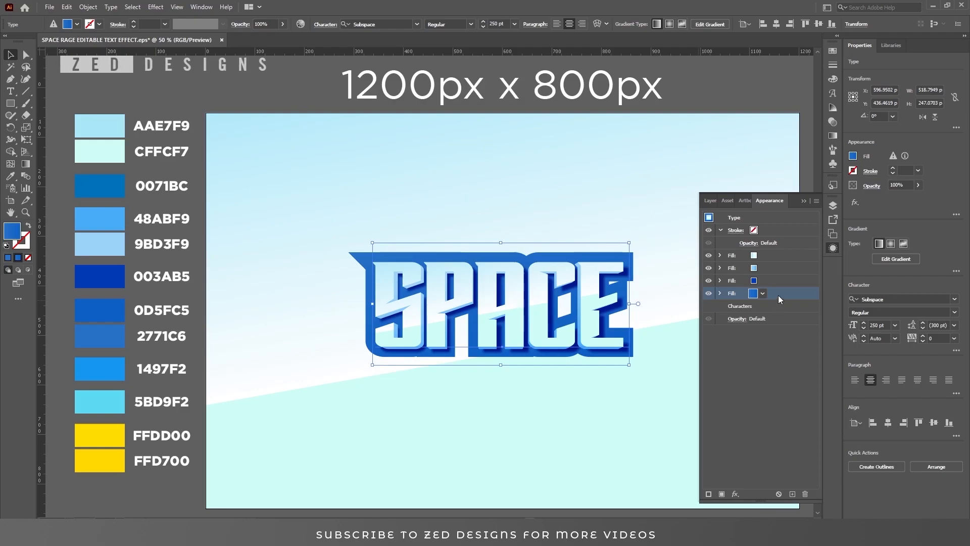
- Add a Transform effect with a 5 px vertical move to the lowest blue gradient fill of SPACE
{"action": "left_click", "coordinate": [720, 294]}
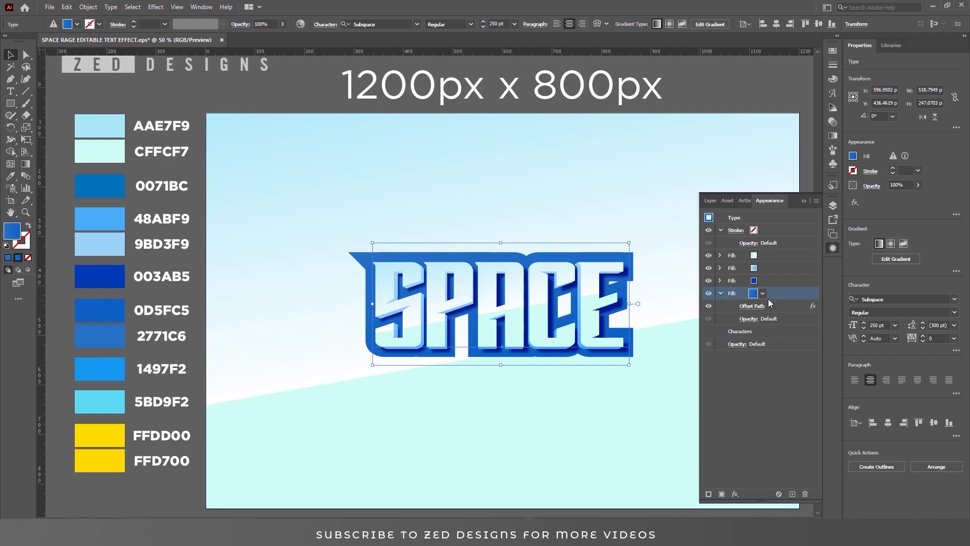
{"action": "left_click", "coordinate": [735, 494]}
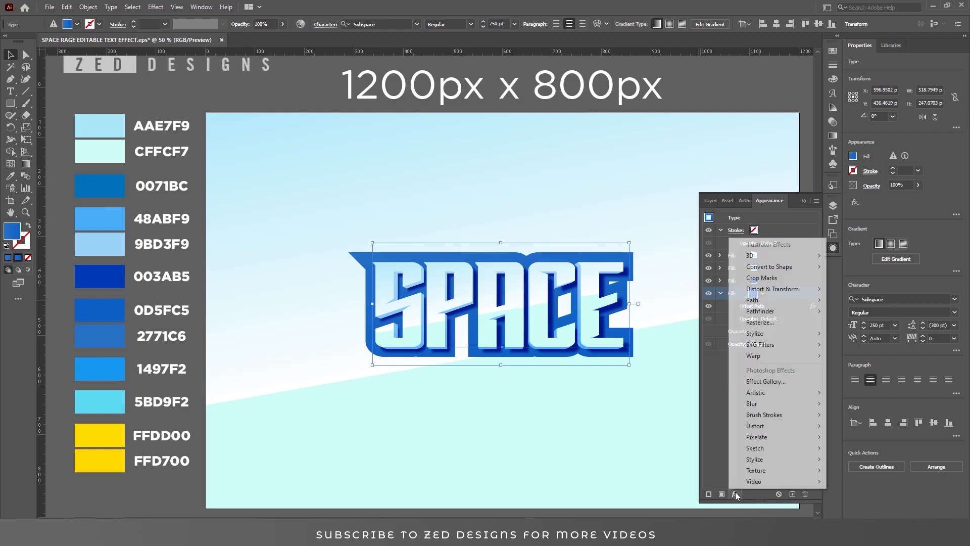
{"action": "mouse_move", "coordinate": [798, 288]}
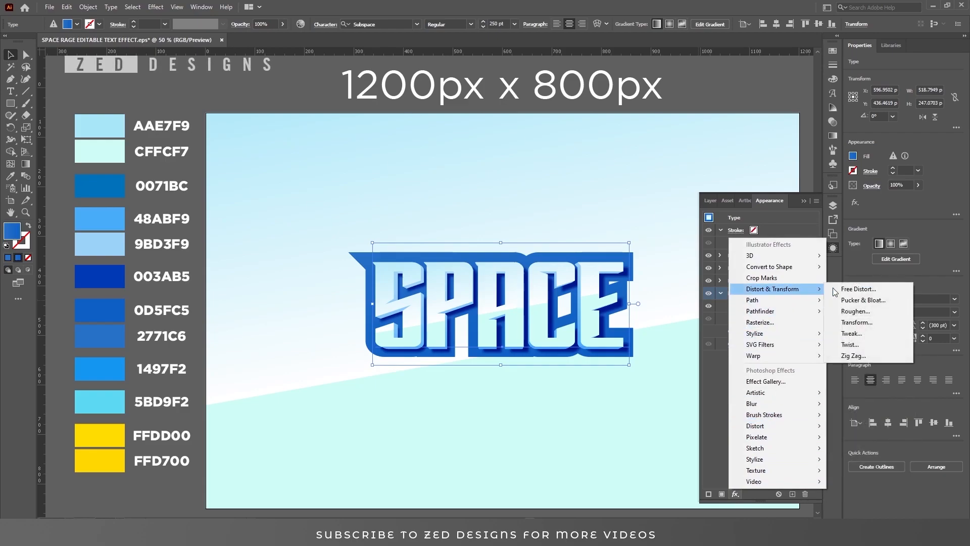
{"action": "left_click", "coordinate": [858, 322]}
{"action": "key", "text": "Tab"}
{"action": "key", "text": "Tab"}
{"action": "key", "text": "Tab"}
{"action": "type", "text": "5"}
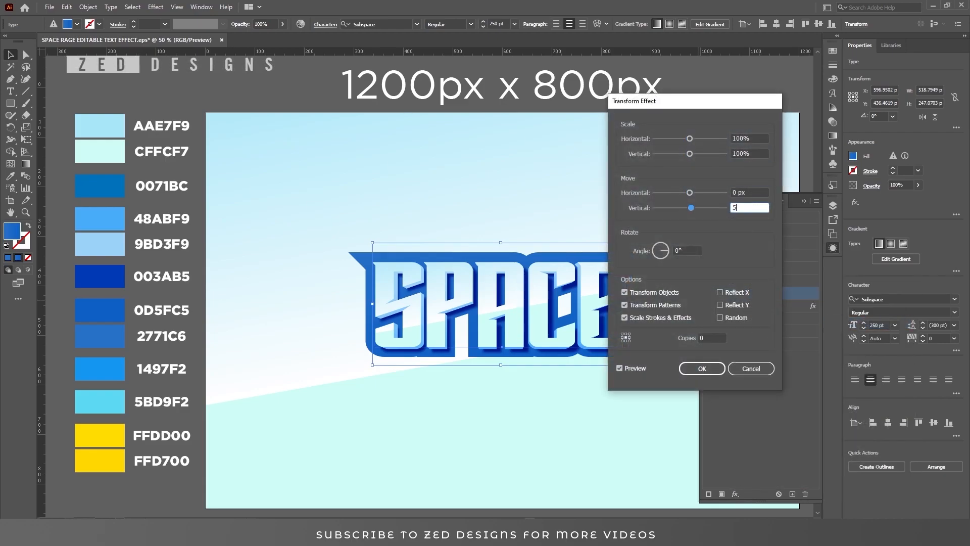
{"action": "key", "text": "Tab"}
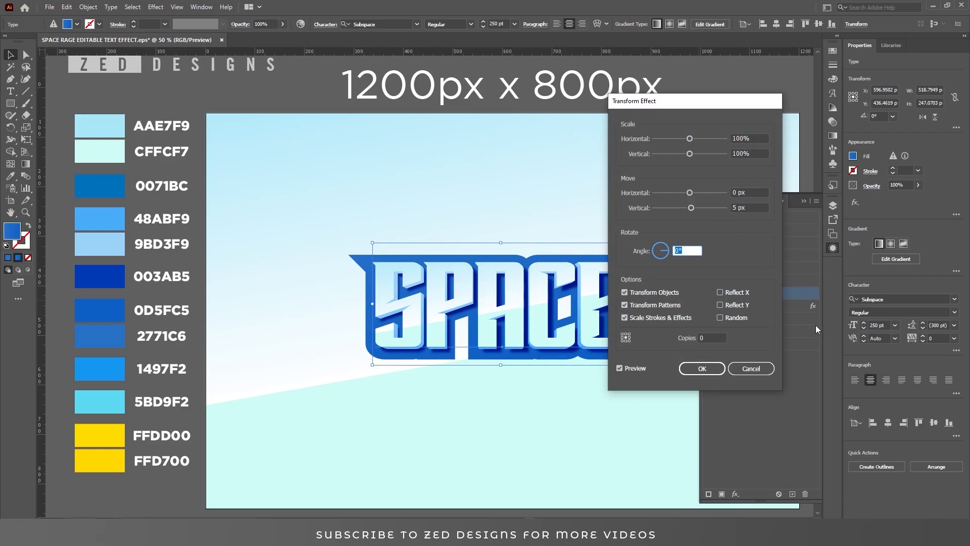
{"action": "left_click", "coordinate": [698, 369]}
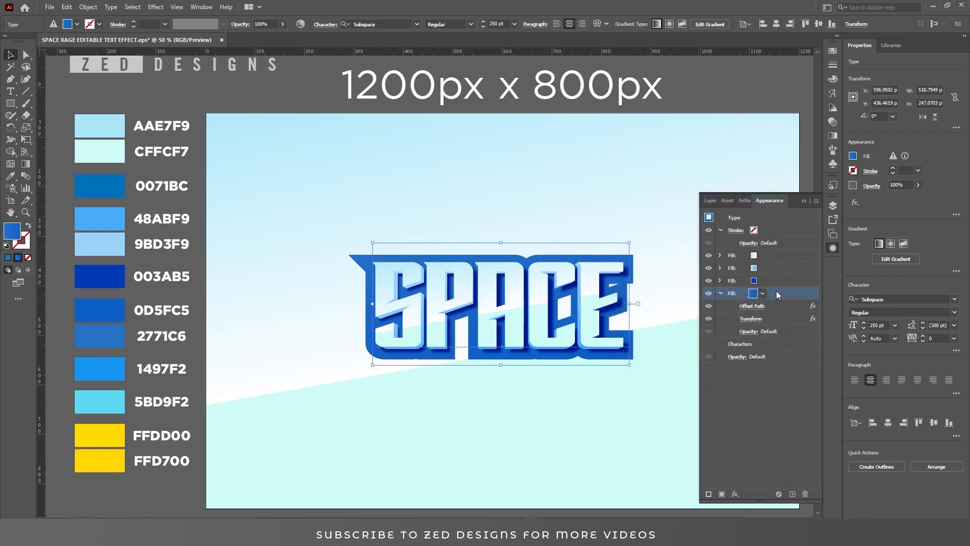
{"action": "left_click", "coordinate": [722, 293]}
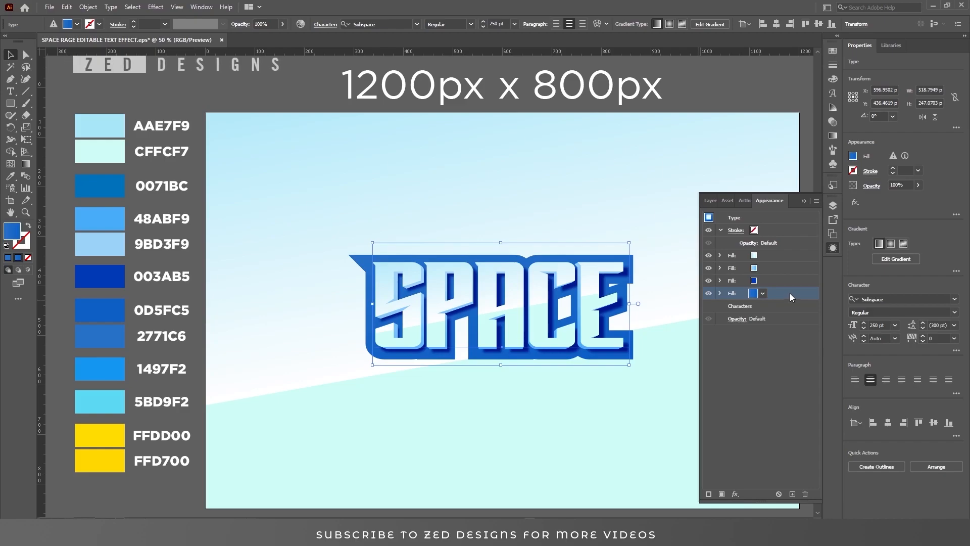
- Duplicate the lowest blue gradient fill and set the lower copy's colour to 1497F2
{"action": "left_click", "coordinate": [793, 493]}
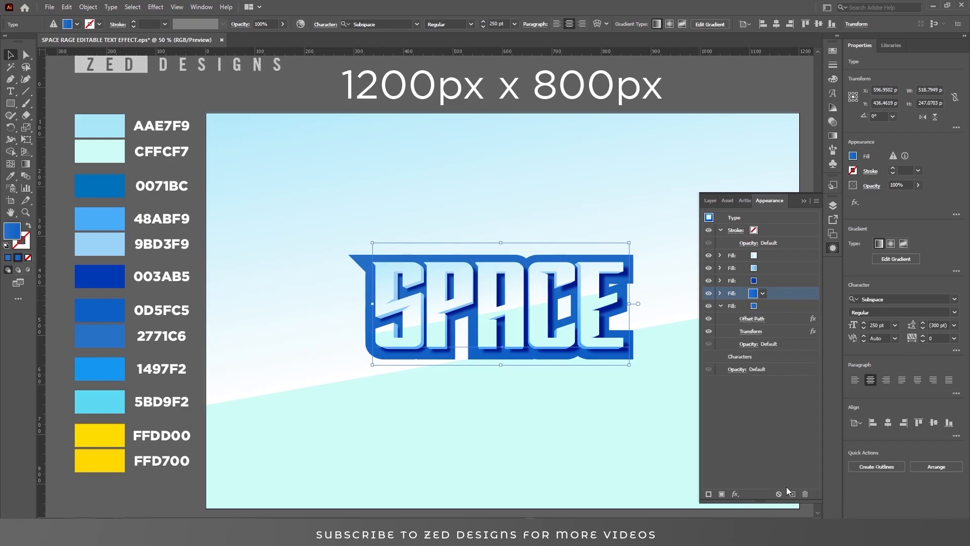
{"action": "left_click", "coordinate": [774, 307]}
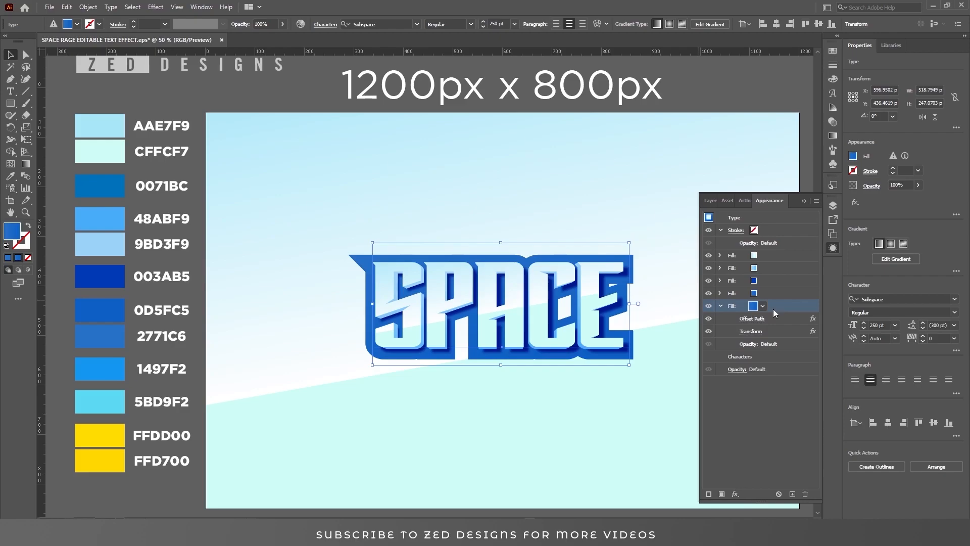
{"action": "double_click", "coordinate": [17, 230]}
{"action": "type", "text": "1497F2"}
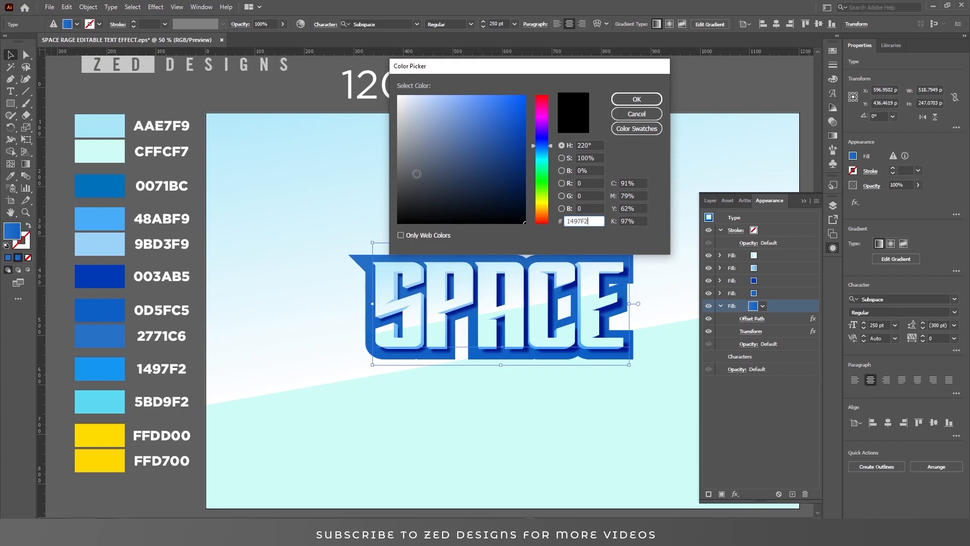
{"action": "key", "text": "Tab"}
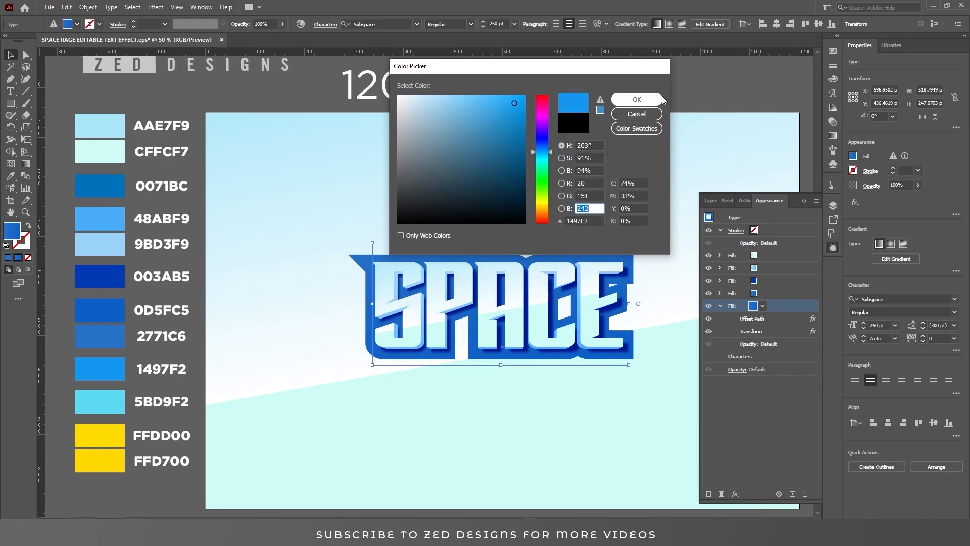
{"action": "left_click", "coordinate": [637, 99]}
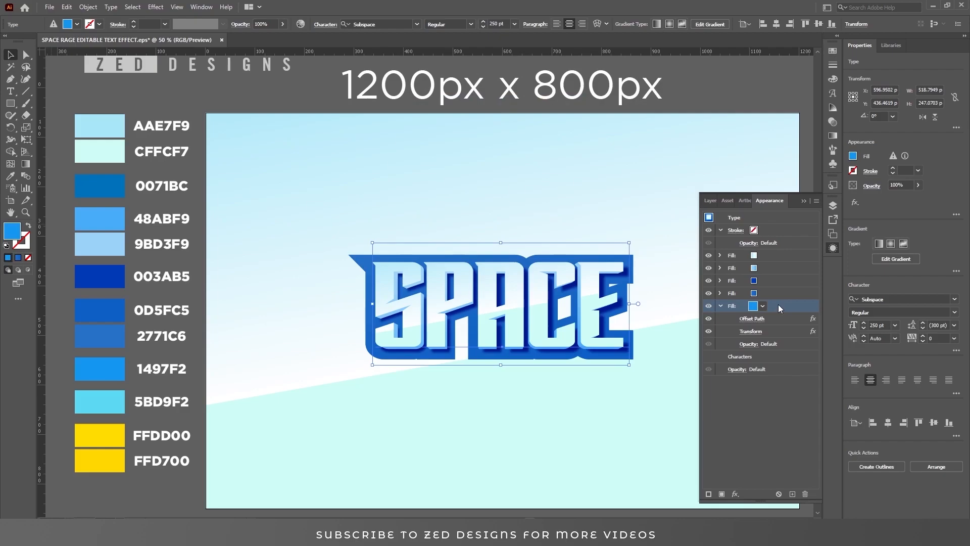
- Set the Offset Path effect of the 1497F2 fill to 25 px
{"action": "left_click", "coordinate": [758, 319]}
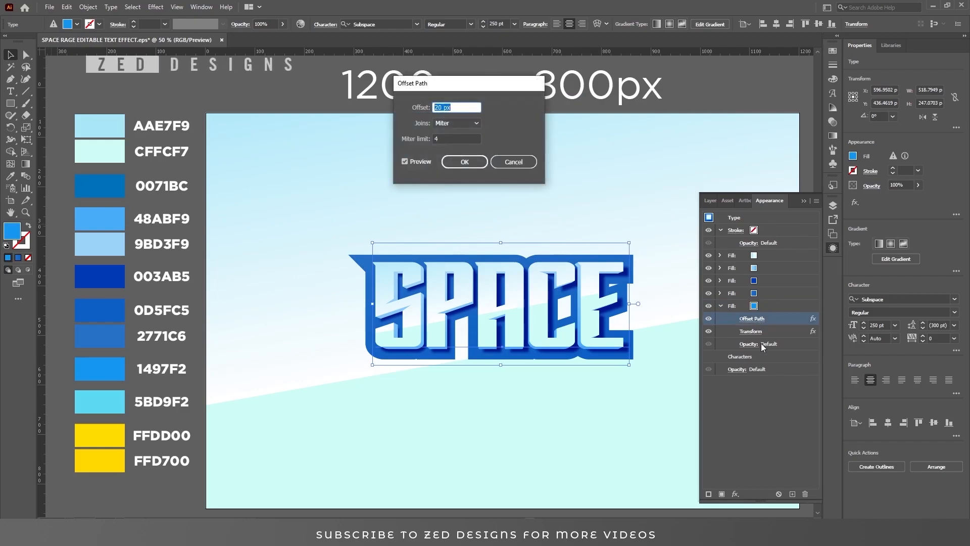
{"action": "type", "text": "25"}
{"action": "key", "text": "Tab"}
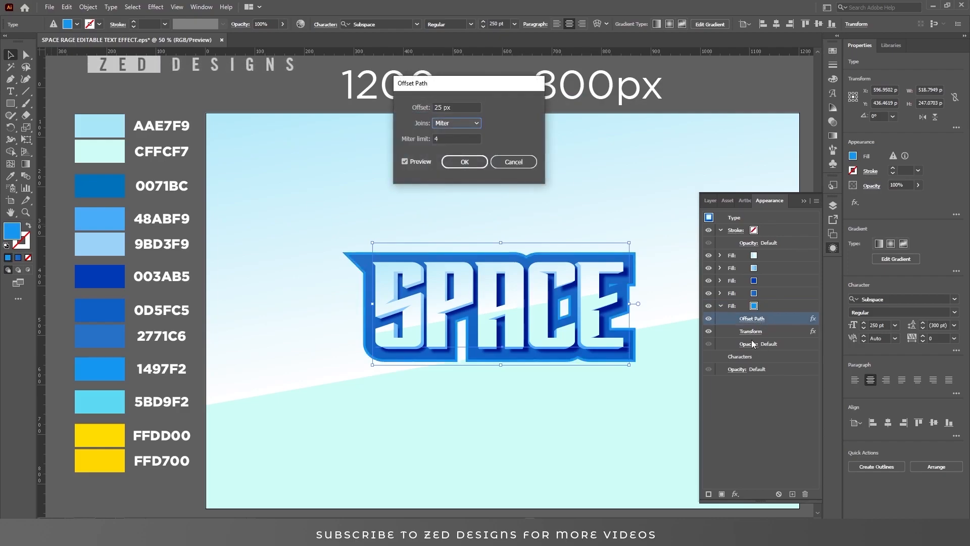
{"action": "left_click", "coordinate": [465, 162]}
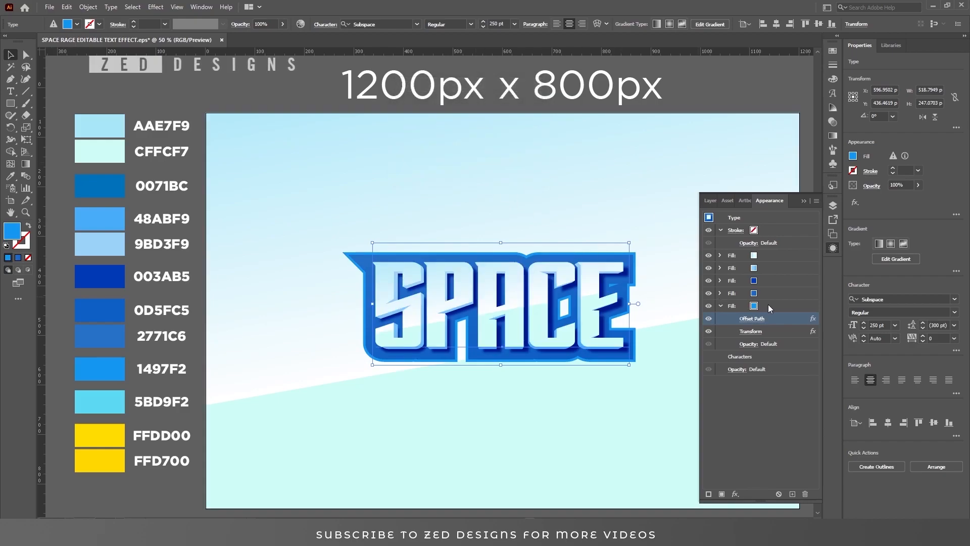
{"action": "left_click", "coordinate": [730, 306]}
{"action": "left_click", "coordinate": [719, 306]}
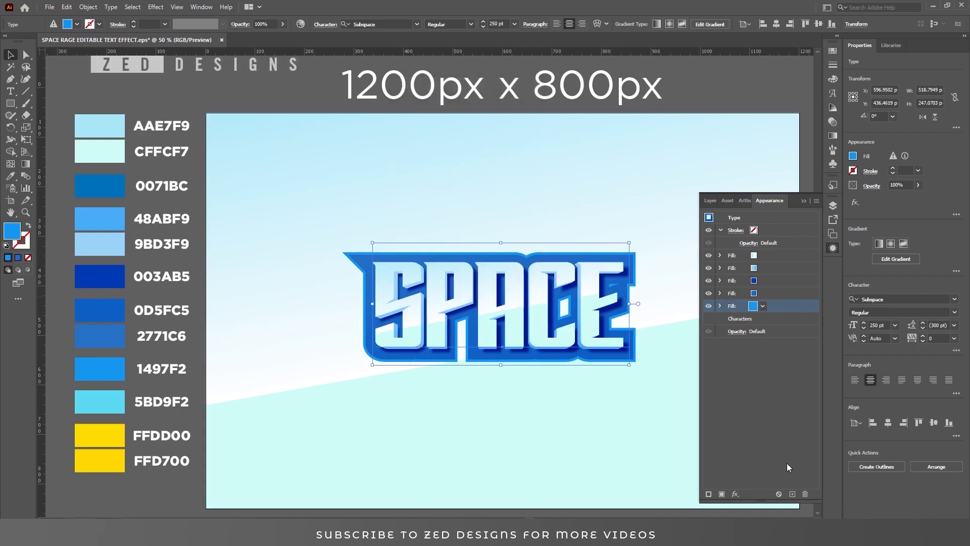
- Duplicate the 1497F2 fill and set the lower copy's colour to 5BD9F2
{"action": "left_click", "coordinate": [792, 493]}
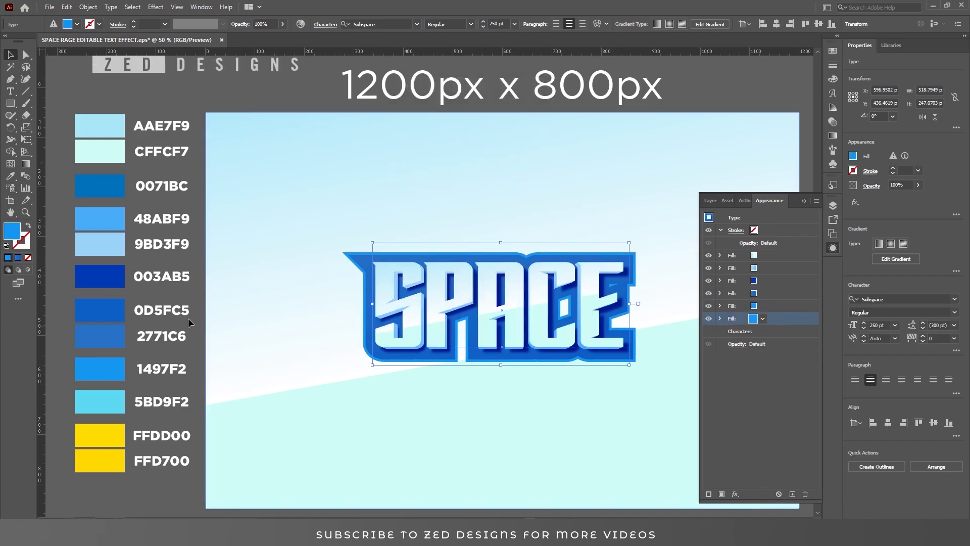
{"action": "double_click", "coordinate": [12, 233]}
{"action": "type", "text": "5BD9F2"}
{"action": "key", "text": "Tab"}
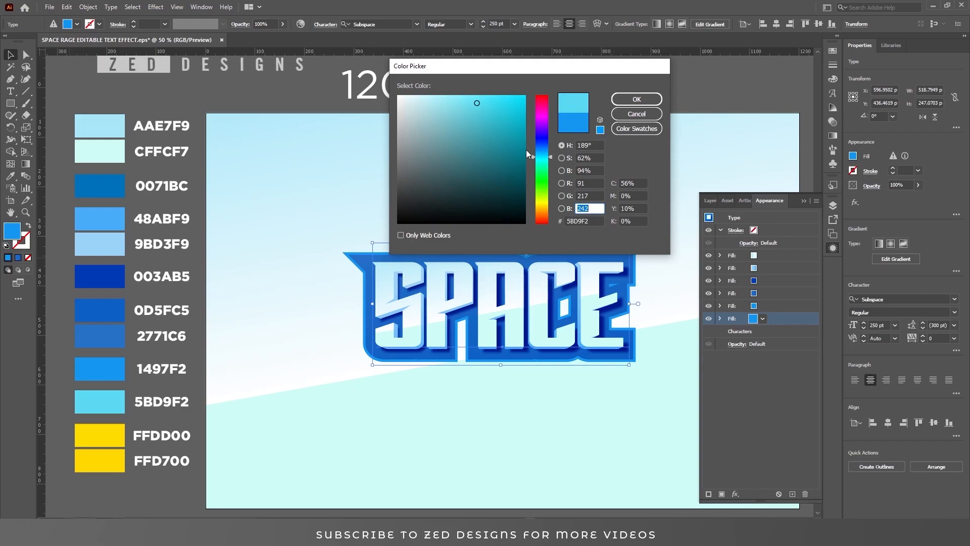
{"action": "left_click", "coordinate": [637, 100]}
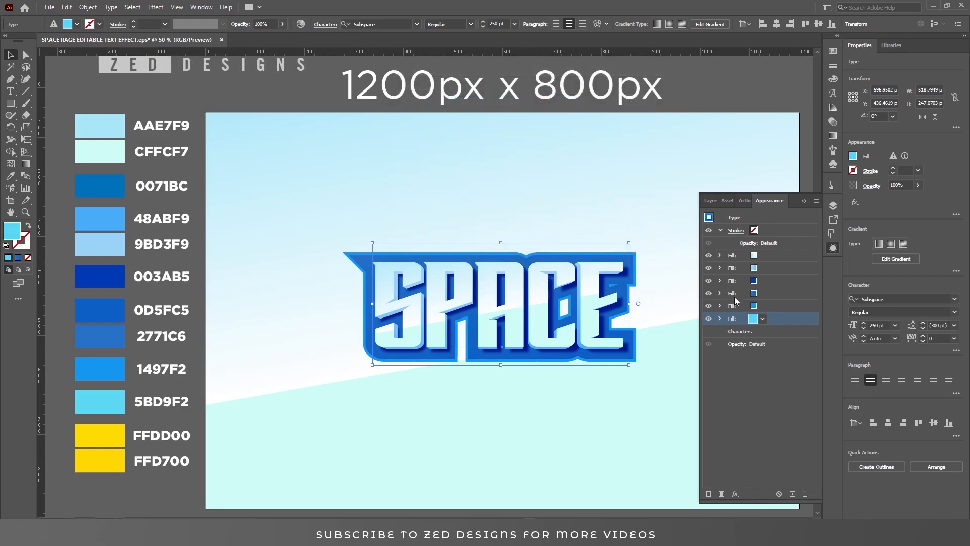
- Set the Offset Path effect of the 5BD9F2 fill to 30 px
{"action": "left_click", "coordinate": [720, 318]}
{"action": "left_click", "coordinate": [755, 332]}
{"action": "type", "text": "30"}
{"action": "key", "text": "Tab"}
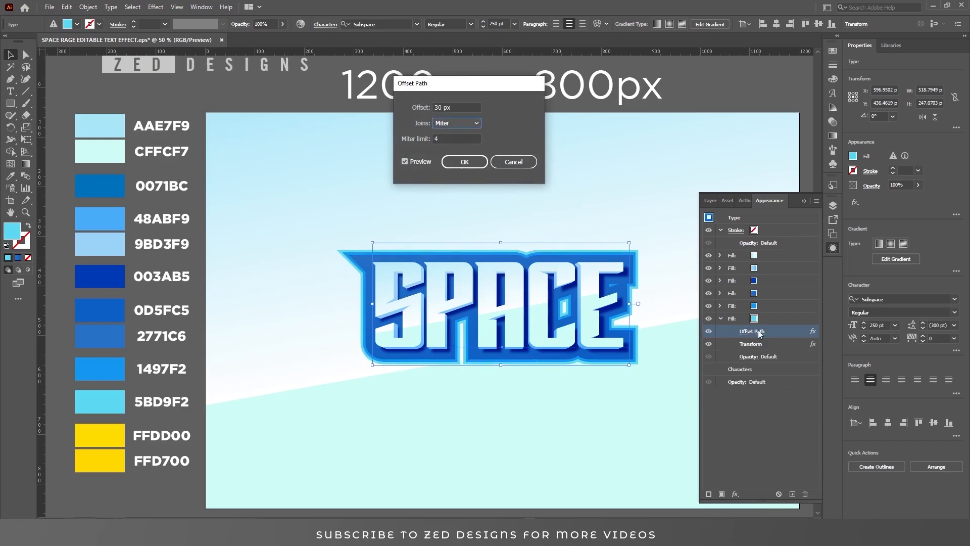
{"action": "left_click", "coordinate": [474, 163]}
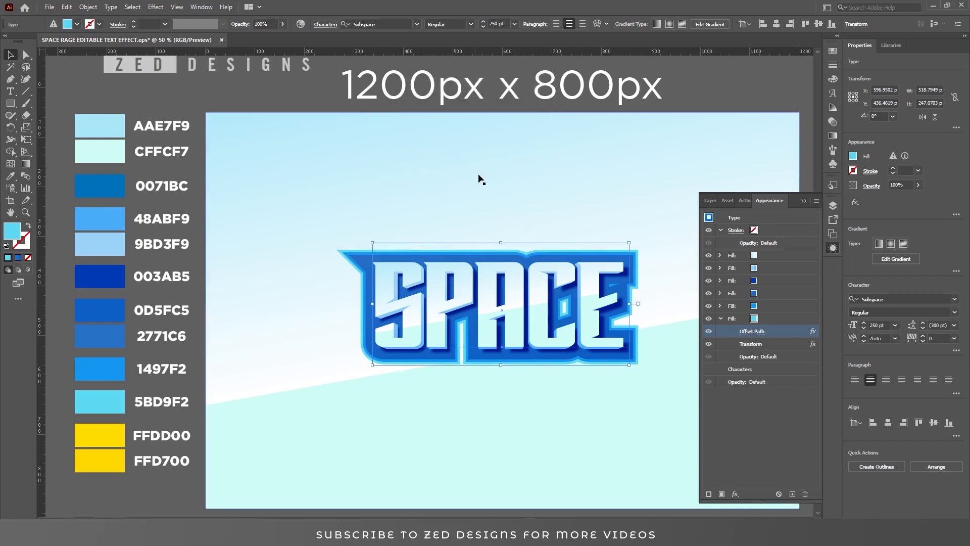
{"action": "left_click", "coordinate": [785, 320]}
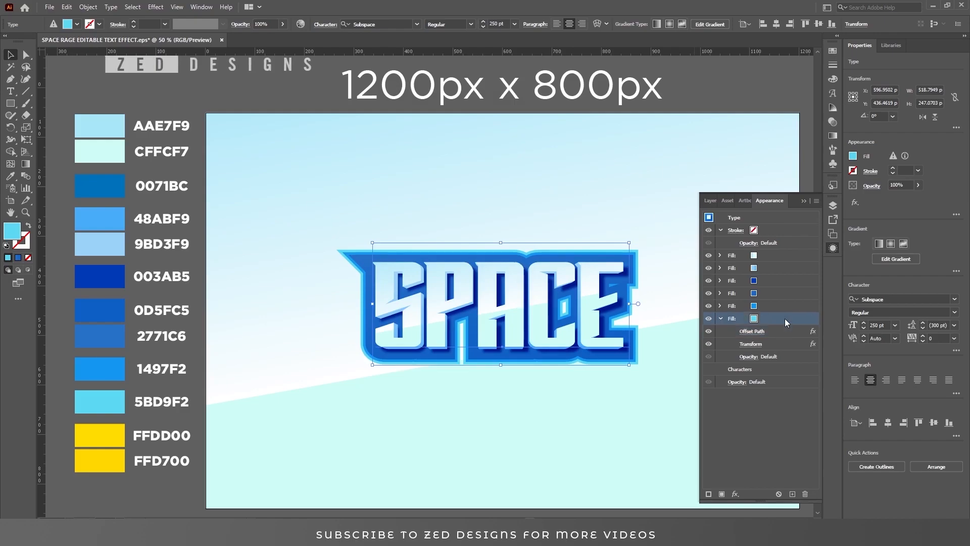
{"action": "left_click", "coordinate": [721, 318]}
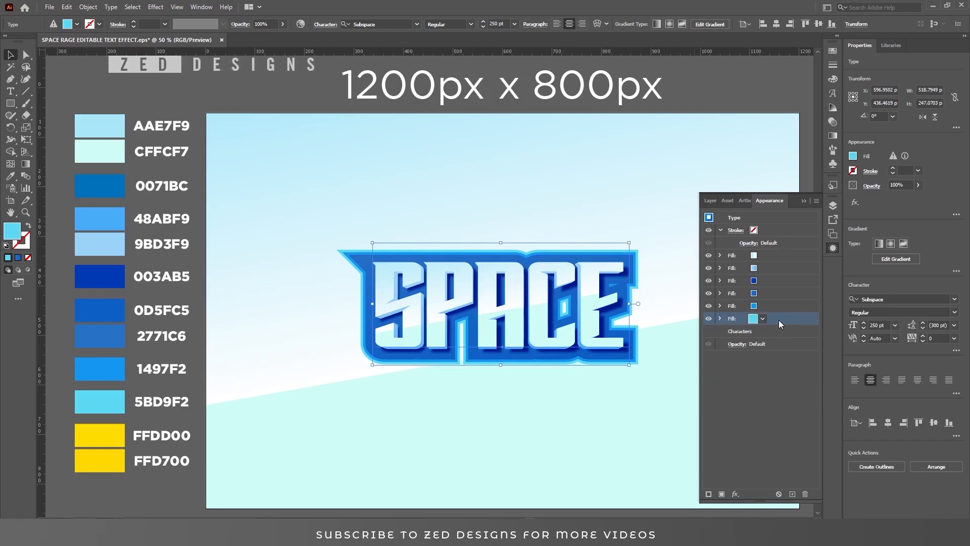
- Shear SPACE with Free Transform by raising its right side until the text is about 335 px high, then deselect it
{"action": "left_click", "coordinate": [26, 140]}
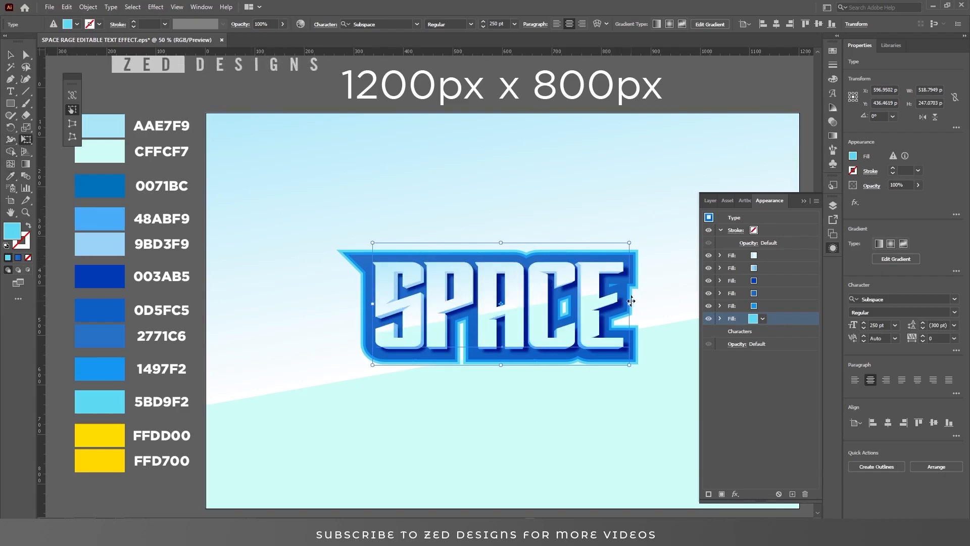
{"action": "left_click_drag", "start_coordinate": [628, 302], "coordinate": [625, 260]}
{"action": "key", "text": "v"}
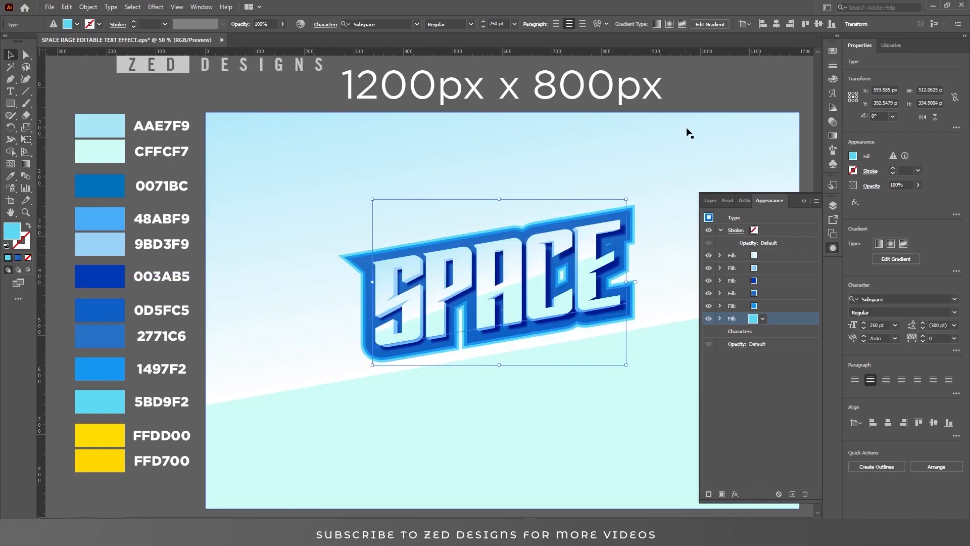
{"action": "left_click", "coordinate": [706, 102]}
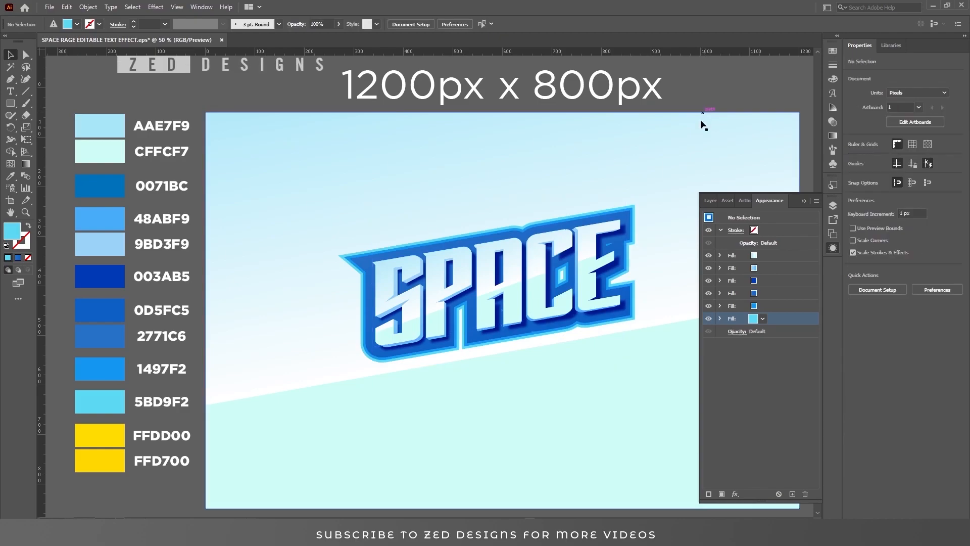
- Duplicate the uppermost light gradient fill of SPACE and set the upper copy's colour to 003AB5
{"action": "left_click", "coordinate": [593, 288]}
{"action": "left_click_drag", "start_coordinate": [717, 283], "coordinate": [768, 256]}
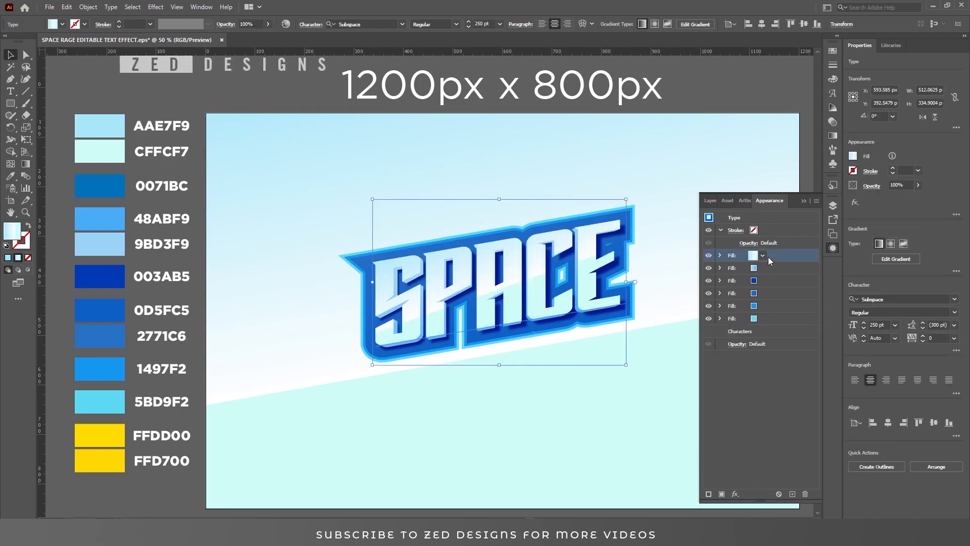
{"action": "left_click", "coordinate": [793, 493]}
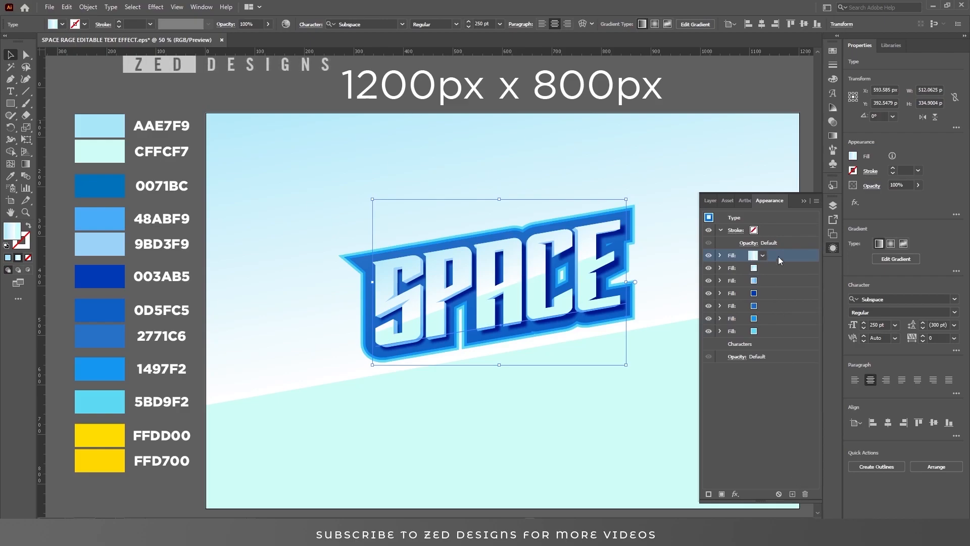
{"action": "double_click", "coordinate": [11, 234]}
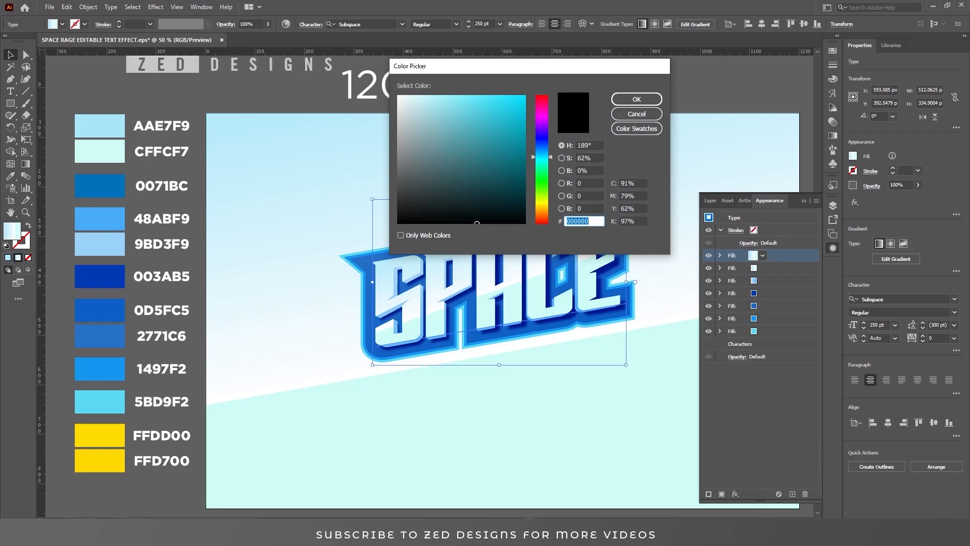
{"action": "type", "text": "003AB"}
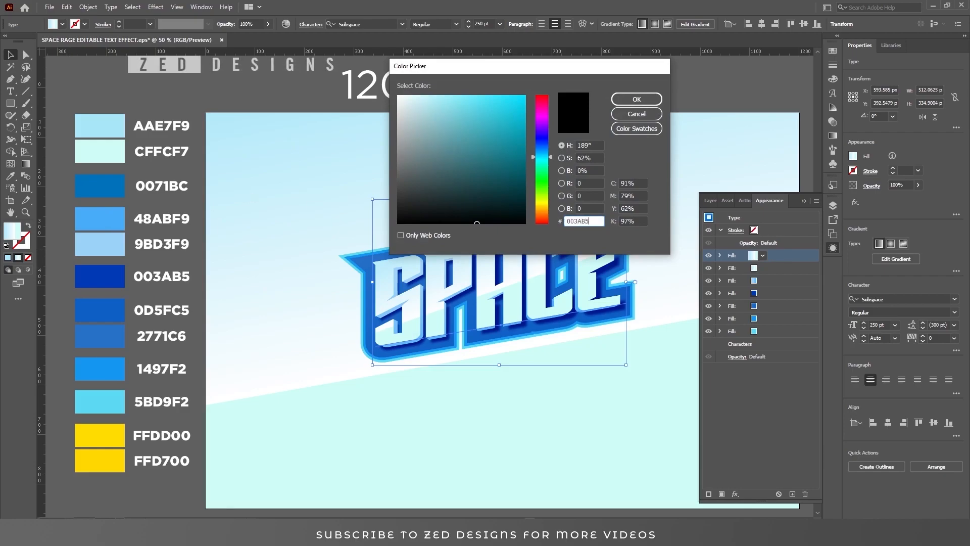
{"action": "type", "text": "5"}
{"action": "key", "text": "Return"}
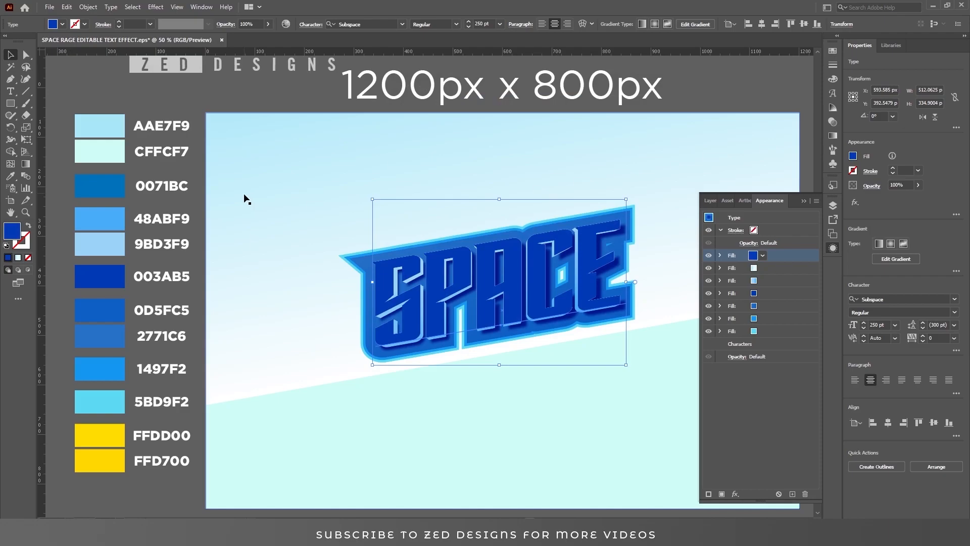
- Apply an Offset Path effect of -9 px to the uppermost 003AB5 fill of SPACE
{"action": "left_click", "coordinate": [736, 493]}
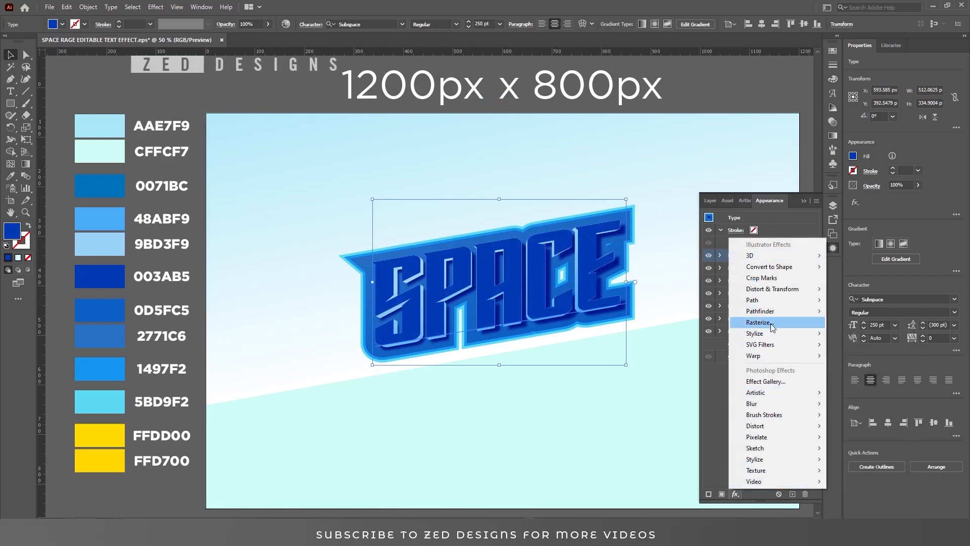
{"action": "mouse_move", "coordinate": [773, 300]}
{"action": "left_click", "coordinate": [845, 300]}
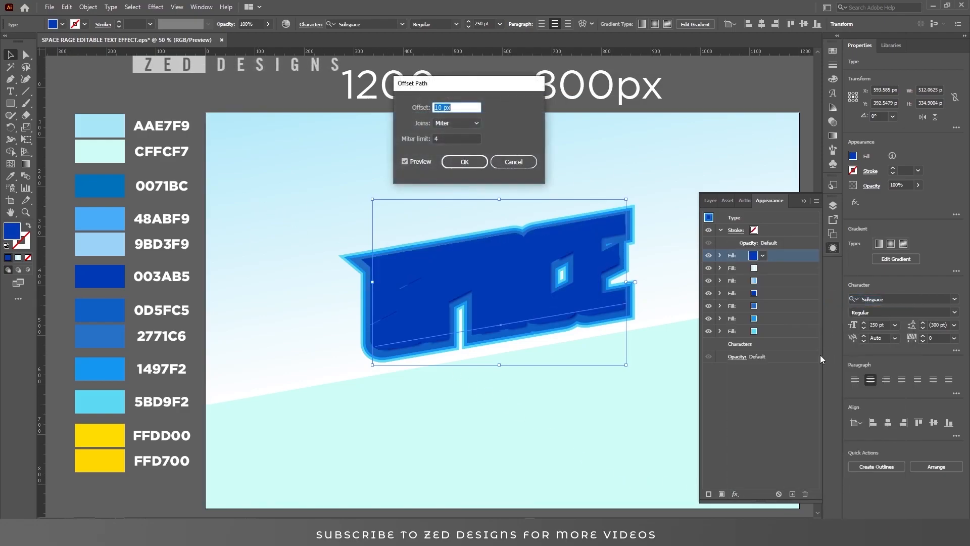
{"action": "type", "text": "2"}
{"action": "key", "text": "Tab"}
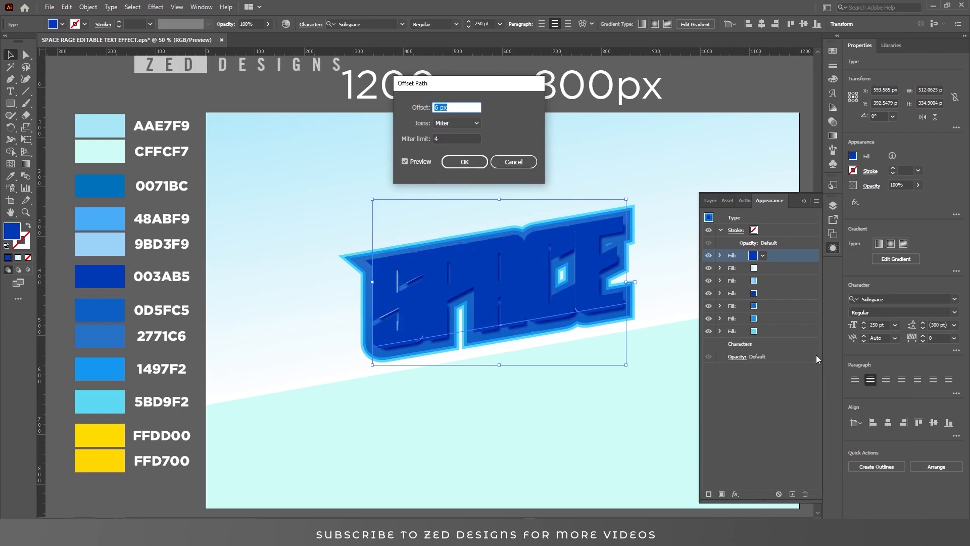
{"action": "type", "text": "-7"}
{"action": "key", "text": "Tab"}
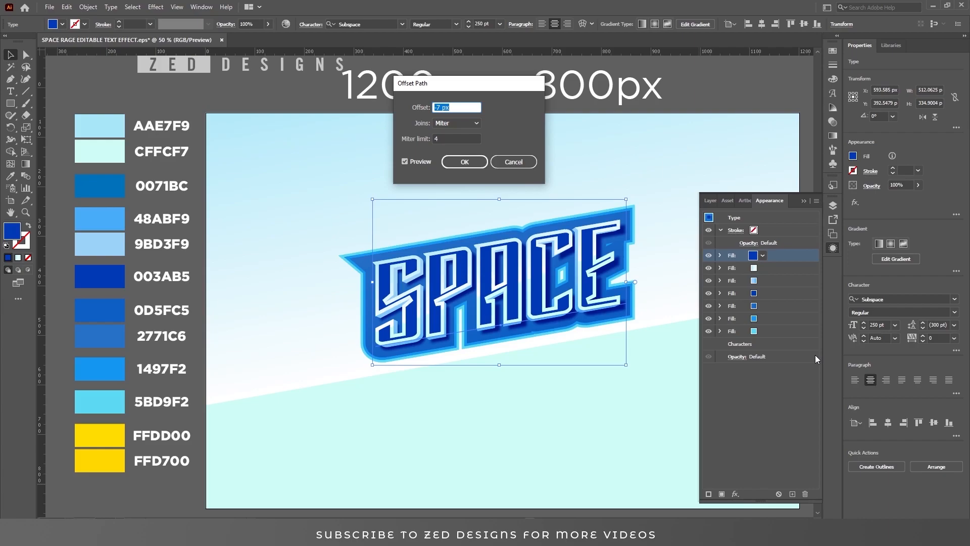
{"action": "type", "text": "-9"}
{"action": "key", "text": "Tab"}
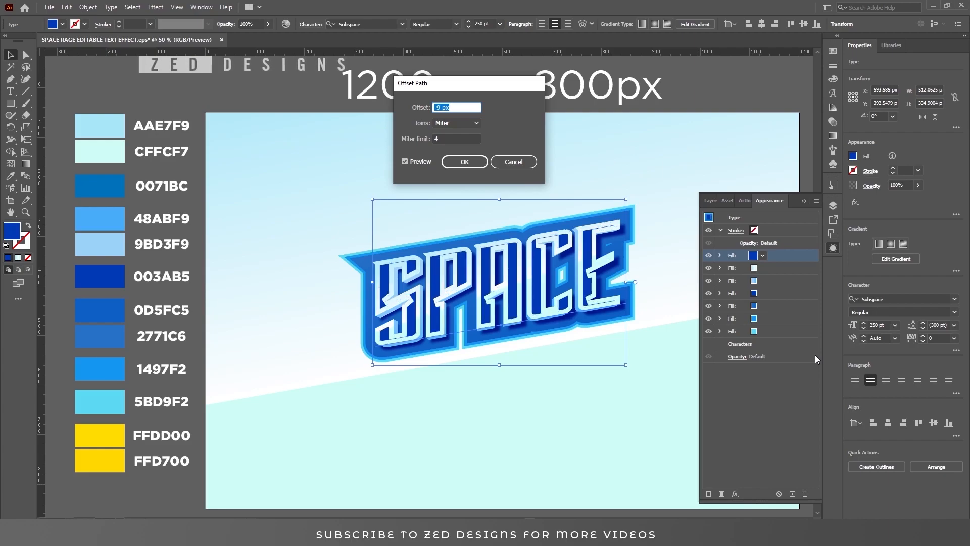
{"action": "left_click", "coordinate": [475, 166]}
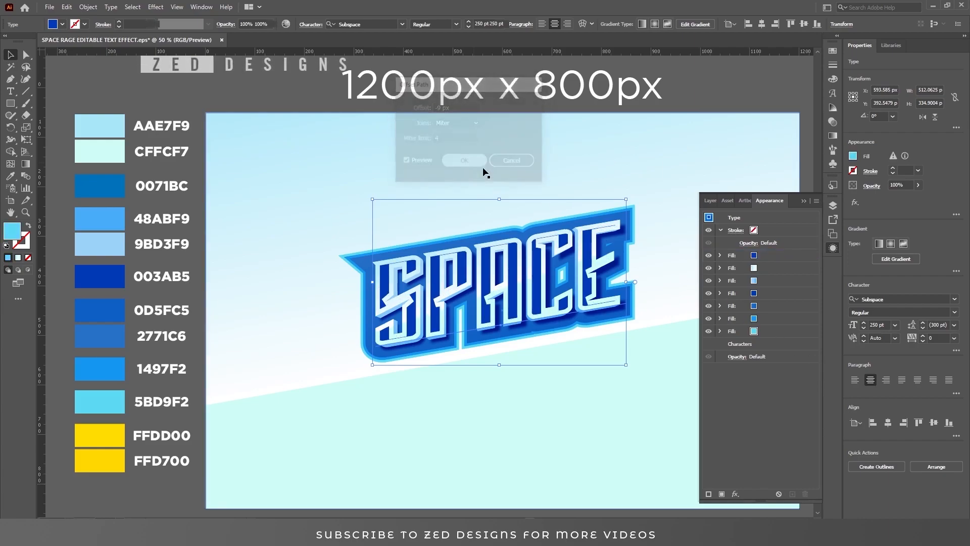
- Apply a Gaussian Blur with a 15-pixel radius to the uppermost 003AB5 fill of SPACE
{"action": "left_click", "coordinate": [736, 495]}
{"action": "mouse_move", "coordinate": [815, 406]}
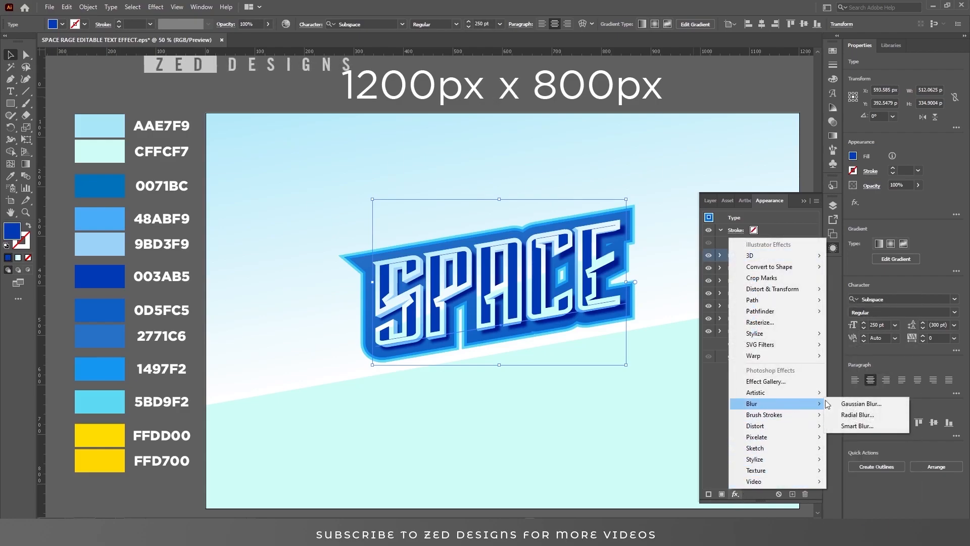
{"action": "left_click", "coordinate": [849, 403]}
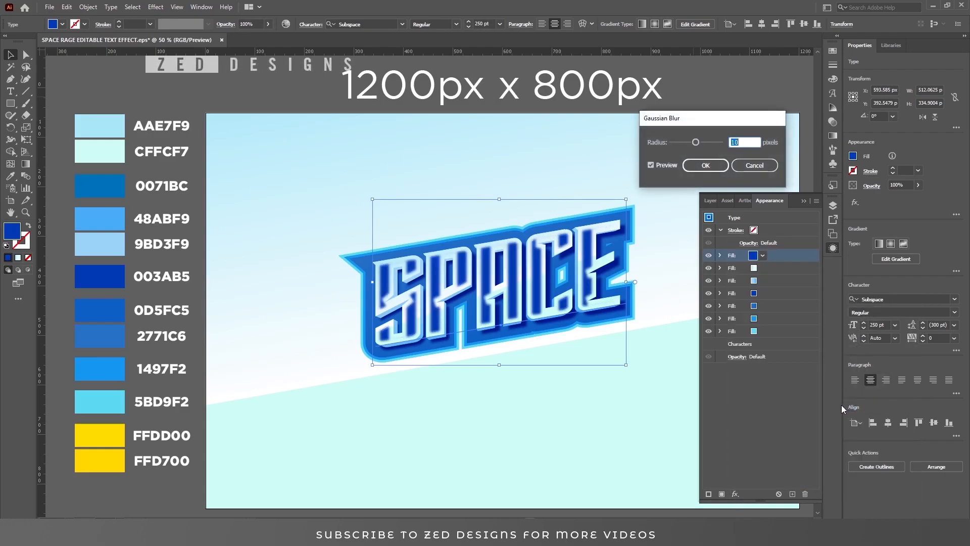
{"action": "type", "text": "26"}
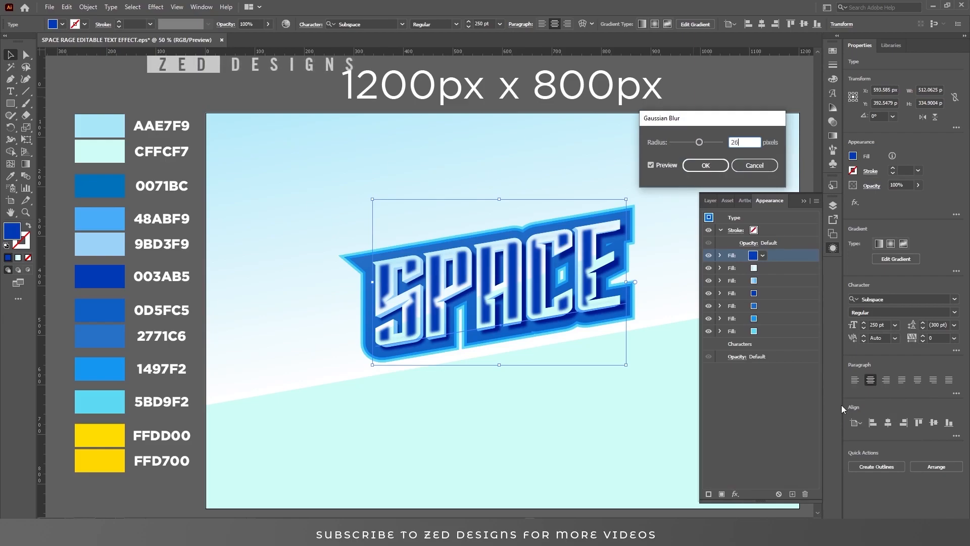
{"action": "key", "text": "ctrl+a"}
{"action": "type", "text": "15"}
{"action": "key", "text": "Tab"}
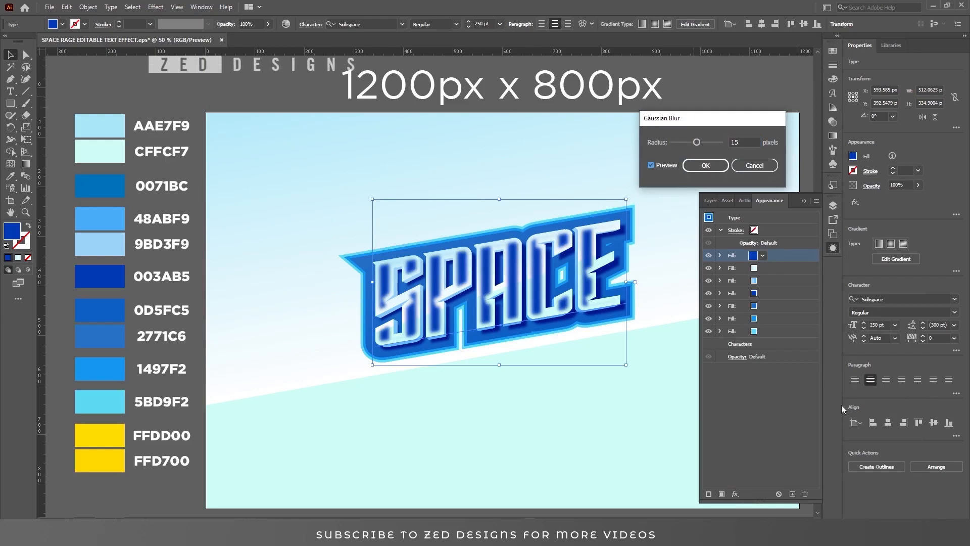
{"action": "left_click", "coordinate": [706, 165]}
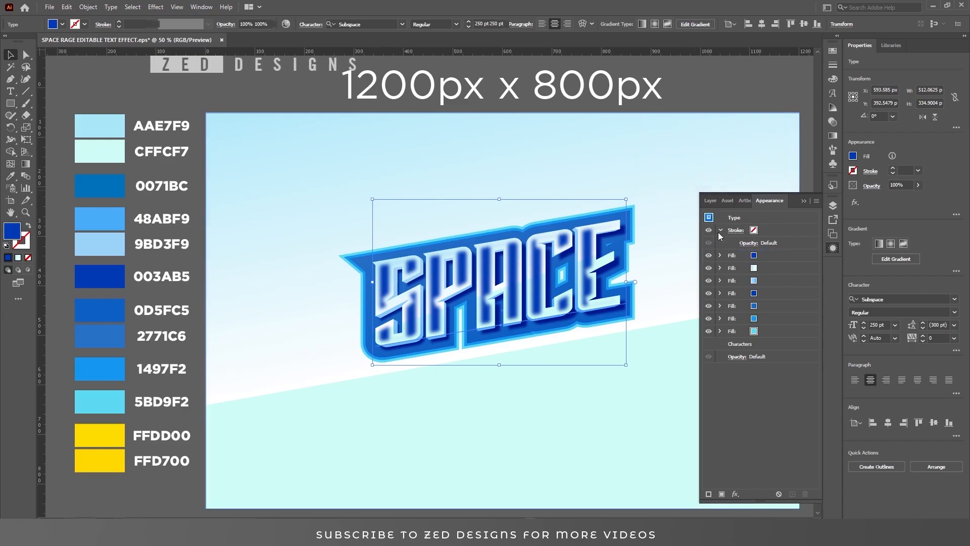
- Set the opacity of the blurred 003AB5 fill to 8% and collapse its settings
{"action": "left_click", "coordinate": [719, 255]}
{"action": "left_click", "coordinate": [720, 255]}
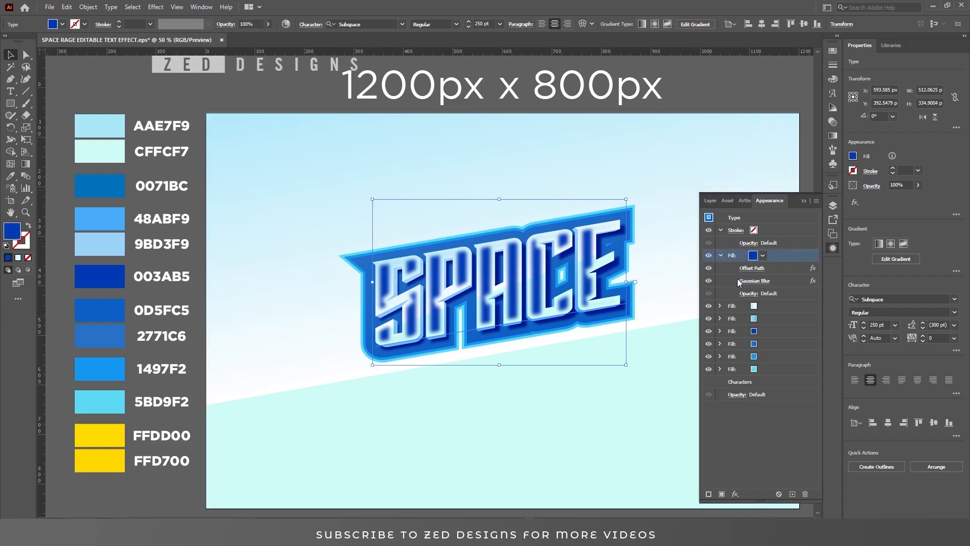
{"action": "left_click", "coordinate": [749, 294]}
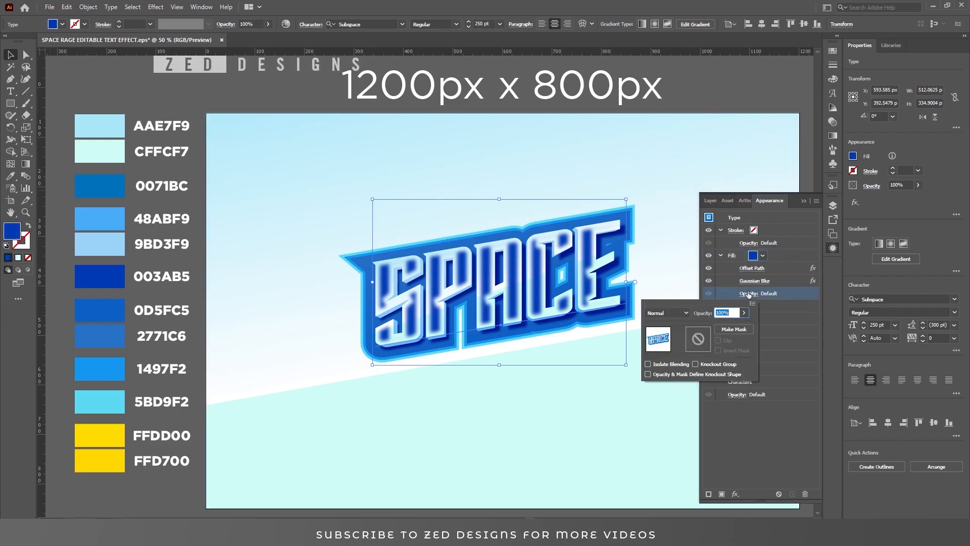
{"action": "type", "text": "5"}
{"action": "key", "text": "Tab"}
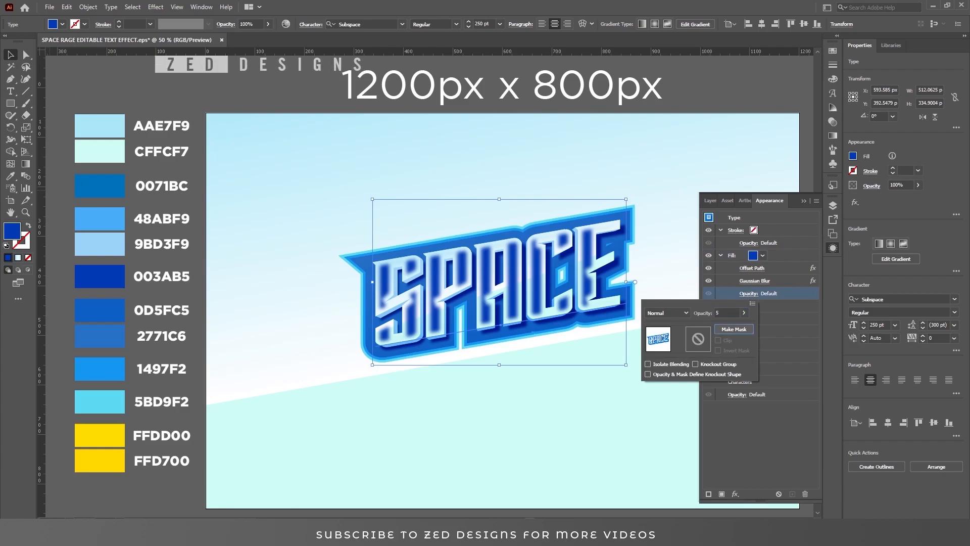
{"action": "key", "text": "shift+Tab"}
{"action": "type", "text": "8"}
{"action": "key", "text": "Tab"}
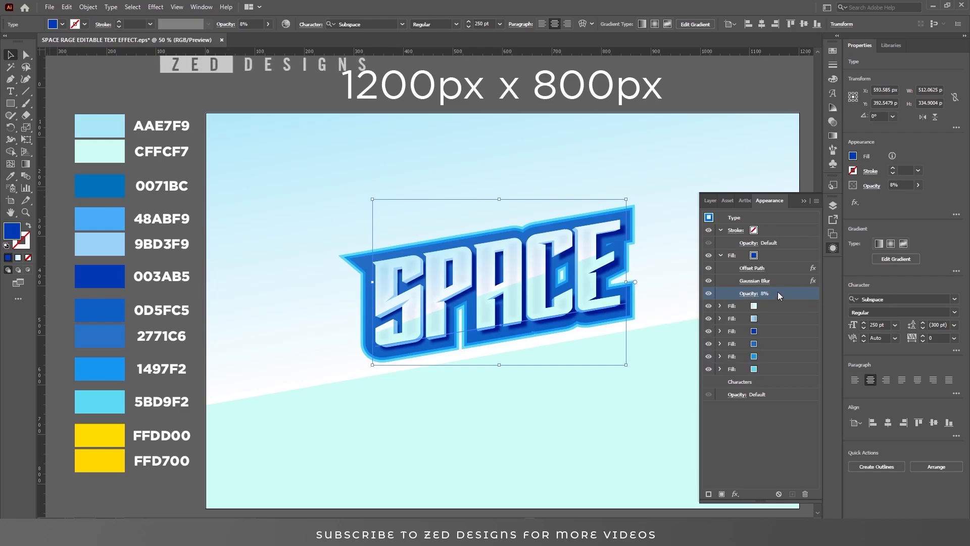
{"action": "left_click", "coordinate": [726, 257]}
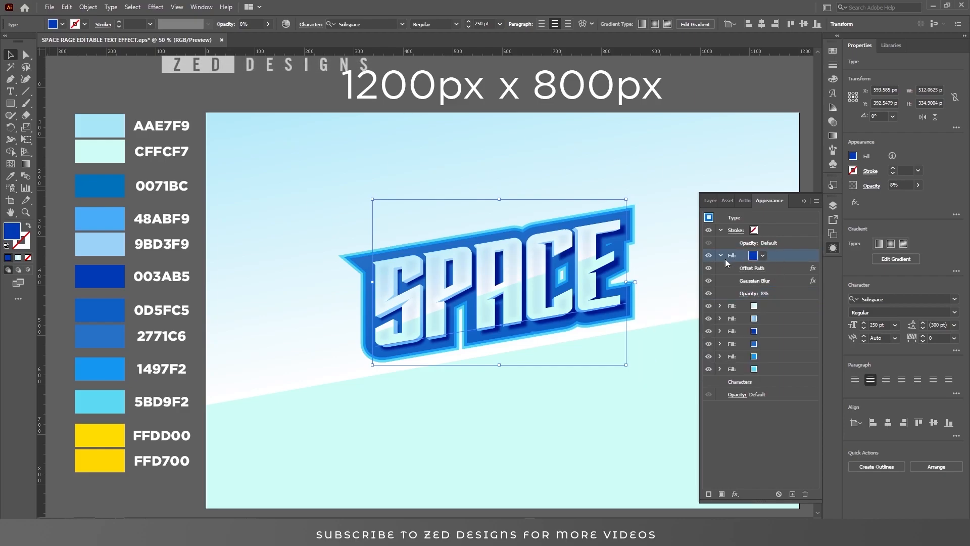
{"action": "left_click", "coordinate": [721, 256]}
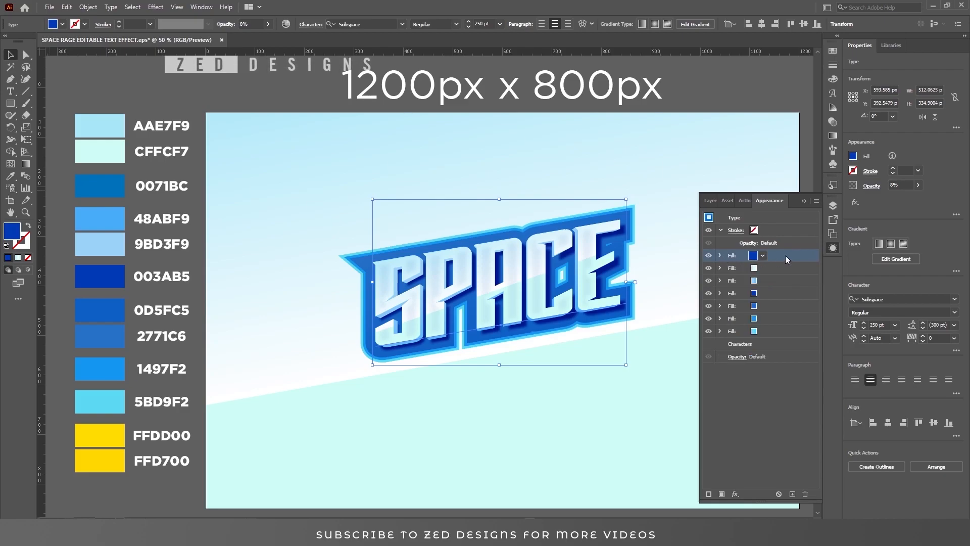
- Copy the SPACE text and paste the duplicate directly in front of the original
{"action": "left_click_drag", "start_coordinate": [607, 394], "coordinate": [541, 354]}
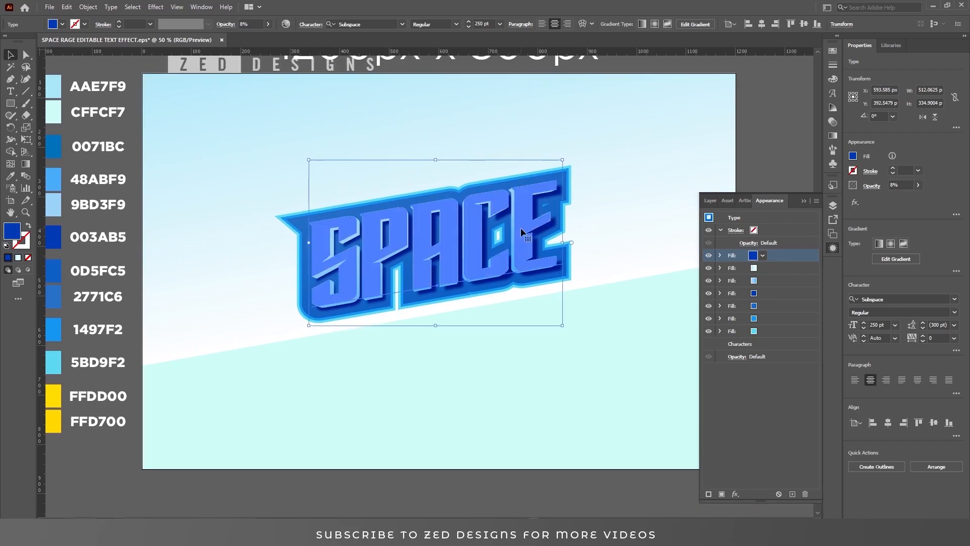
{"action": "left_click", "coordinate": [68, 8]}
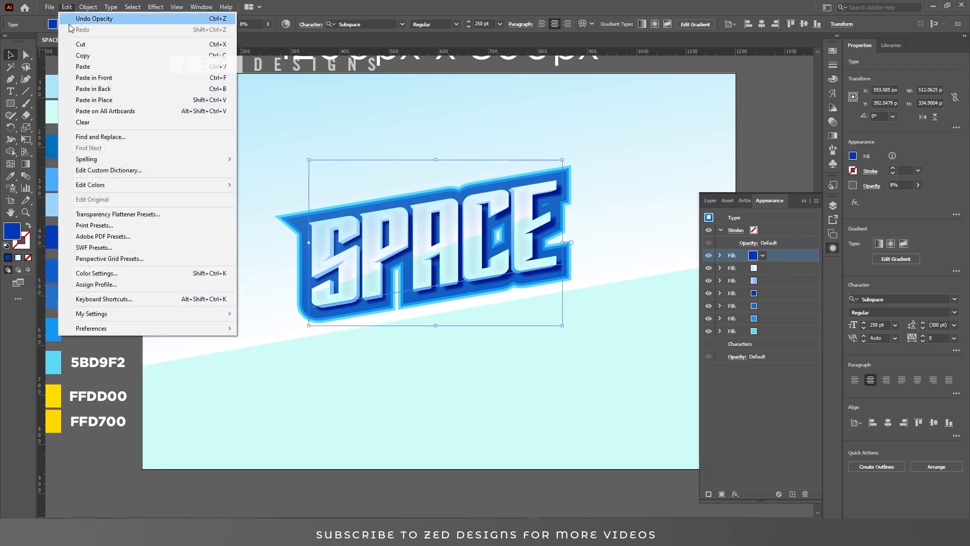
{"action": "left_click", "coordinate": [81, 55]}
{"action": "left_click", "coordinate": [67, 7]}
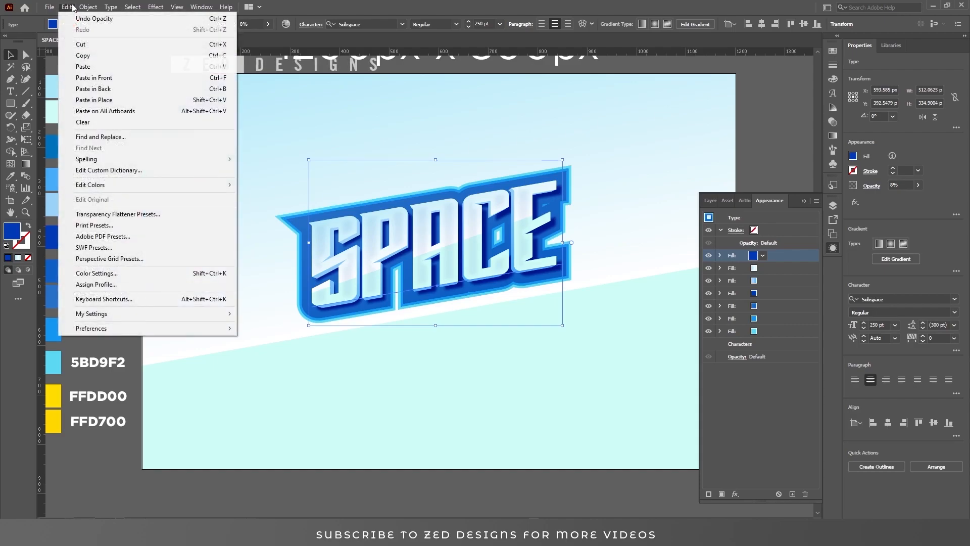
{"action": "left_click", "coordinate": [116, 78]}
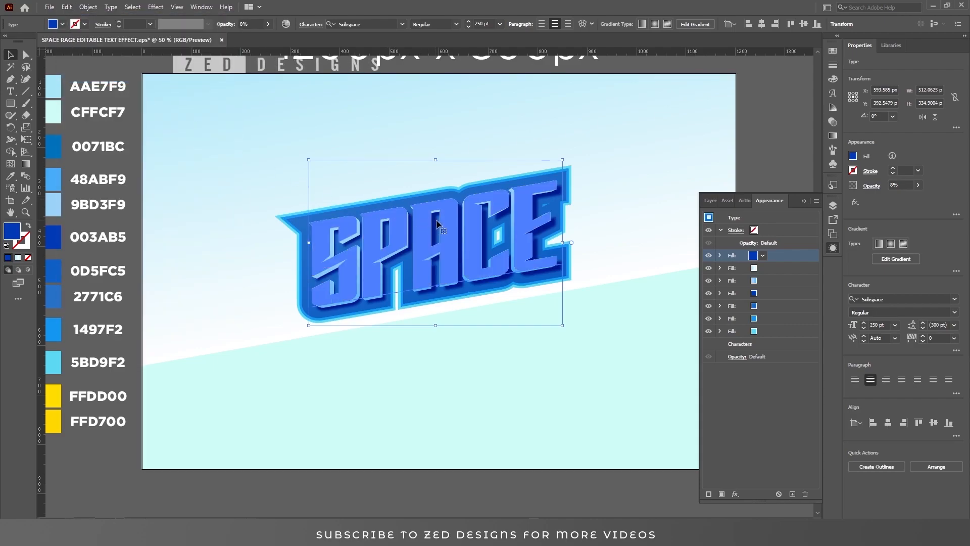
- Move the front copy of SPACE diagonally below and to the right of the original, to about X 748, Y 599 px
{"action": "left_click_drag", "start_coordinate": [451, 223], "coordinate": [528, 316]}
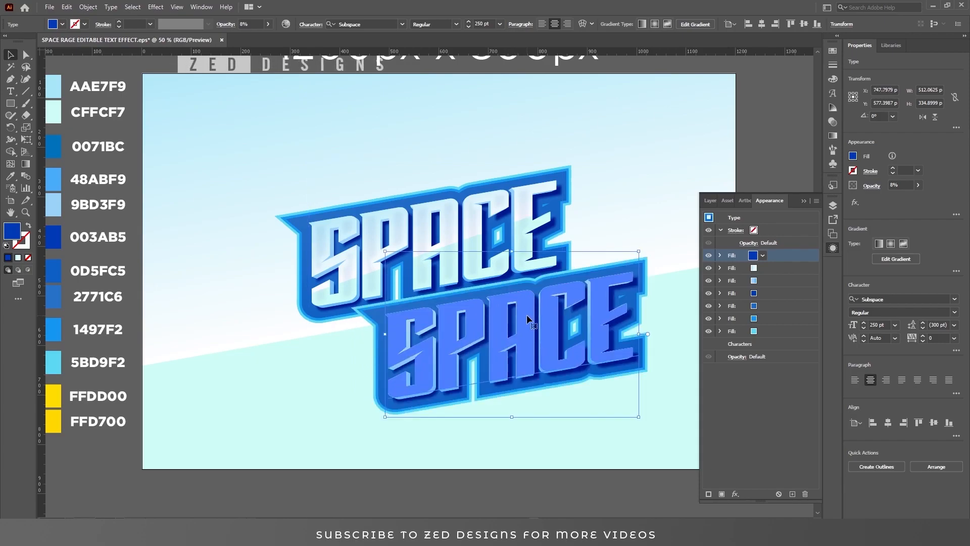
{"action": "key", "text": "Down"}
{"action": "key", "text": "Down"}
{"action": "key", "text": "Down"}
{"action": "key", "text": "Down"}
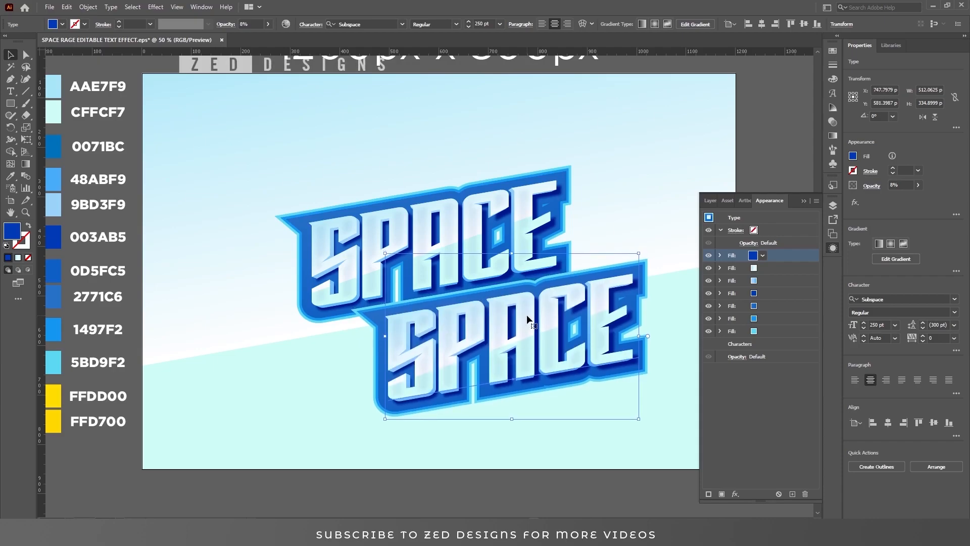
{"action": "key", "text": "Down"}
{"action": "key", "text": "Down"}
{"action": "key", "text": "Down"}
{"action": "key", "text": "Down"}
{"action": "key", "text": "Down"}
{"action": "key", "text": "Down"}
{"action": "key", "text": "Down"}
{"action": "key", "text": "Down"}
{"action": "key", "text": "Down"}
{"action": "key", "text": "Down"}
{"action": "key", "text": "Down"}
{"action": "key", "text": "Down"}
{"action": "key", "text": "Down"}
{"action": "key", "text": "Down"}
{"action": "key", "text": "Down"}
{"action": "key", "text": "Down"}
{"action": "key", "text": "Down"}
{"action": "key", "text": "Down"}
{"action": "key", "text": "Down"}
{"action": "key", "text": "Down"}
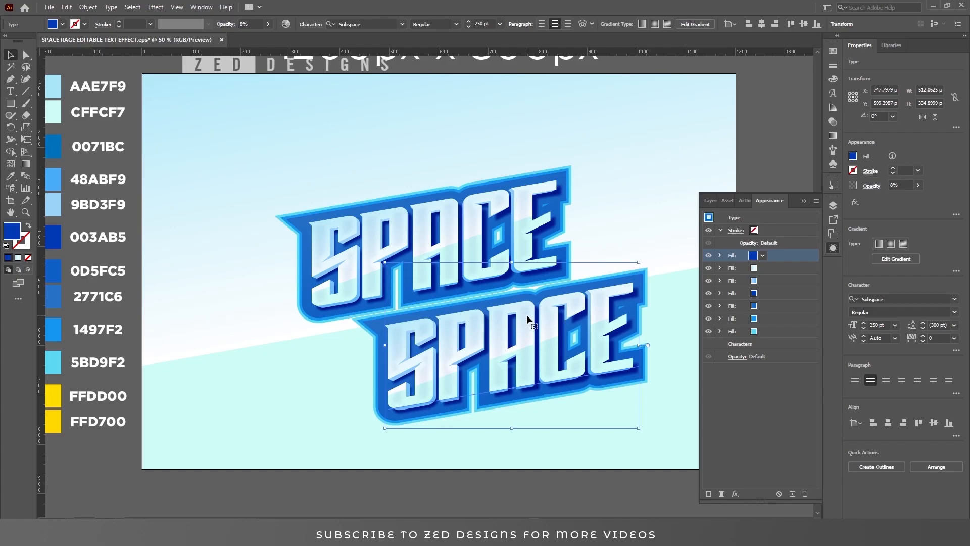
- Change the wording of the lower text copy to RAGE and deselect it
{"action": "double_click", "coordinate": [527, 319]}
{"action": "key", "text": "ctrl+a"}
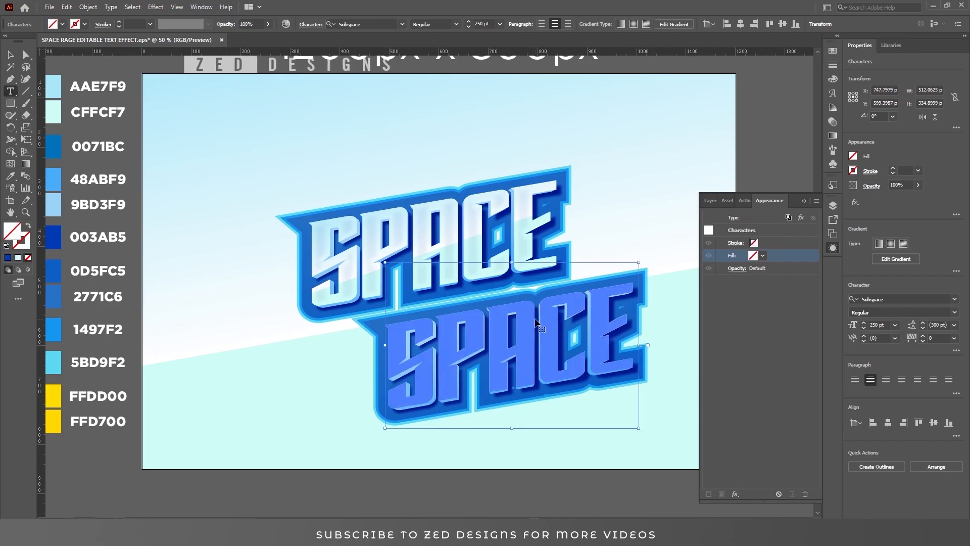
{"action": "type", "text": "RAGE"}
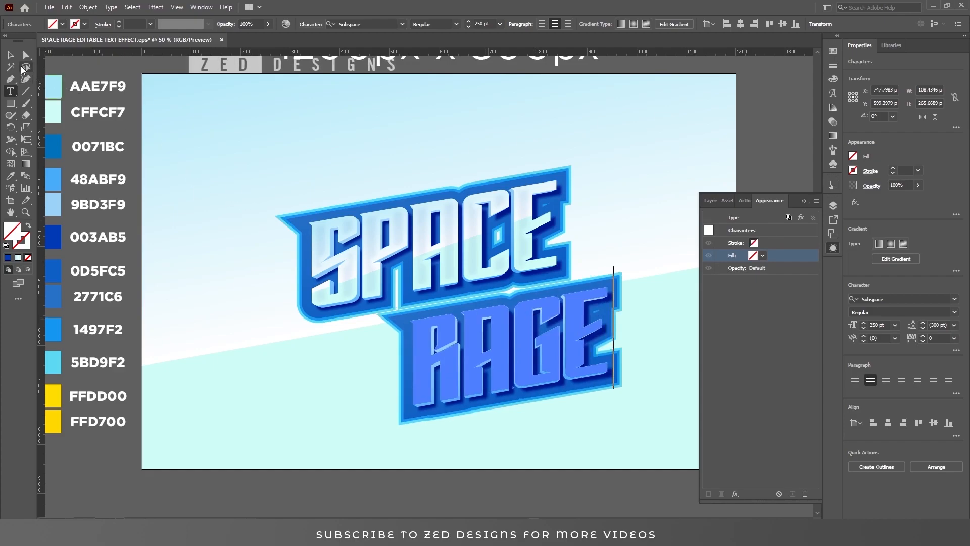
{"action": "left_click", "coordinate": [11, 55]}
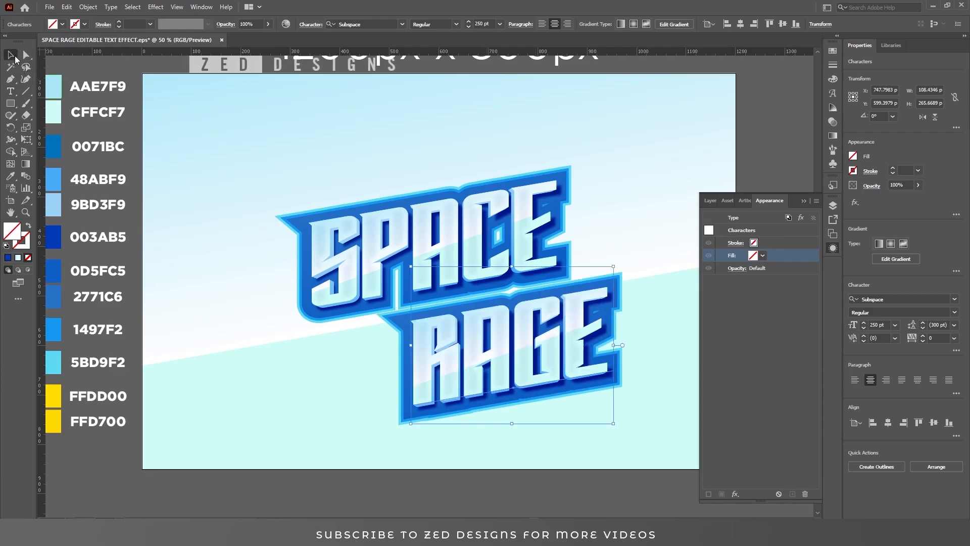
{"action": "left_click", "coordinate": [791, 147]}
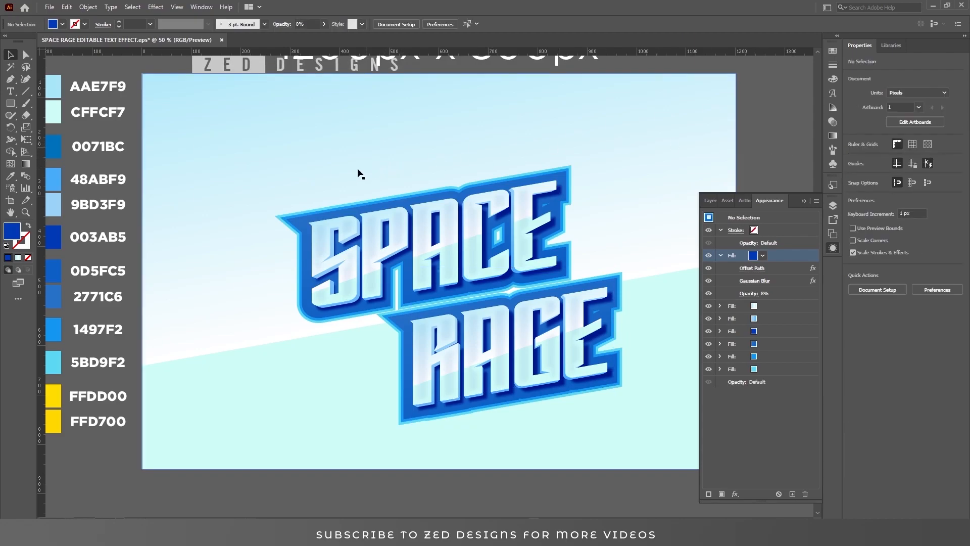
- Draw a tilted five-pointed star about 145 x 151 px to the left of RAGE, below SPACE, and deselect it
{"action": "left_click_drag", "start_coordinate": [10, 107], "coordinate": [91, 153]}
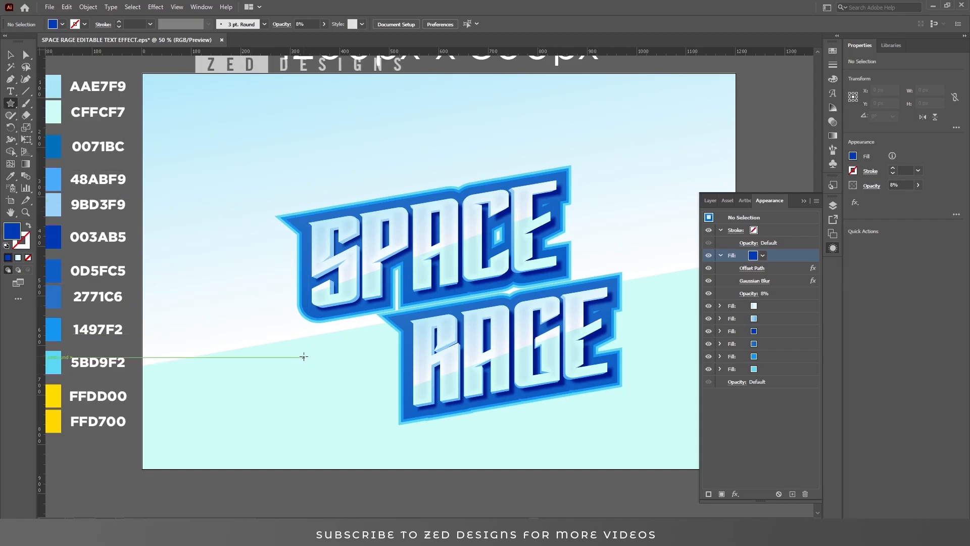
{"action": "left_click_drag", "start_coordinate": [281, 344], "coordinate": [278, 377]}
{"action": "key", "text": "v"}
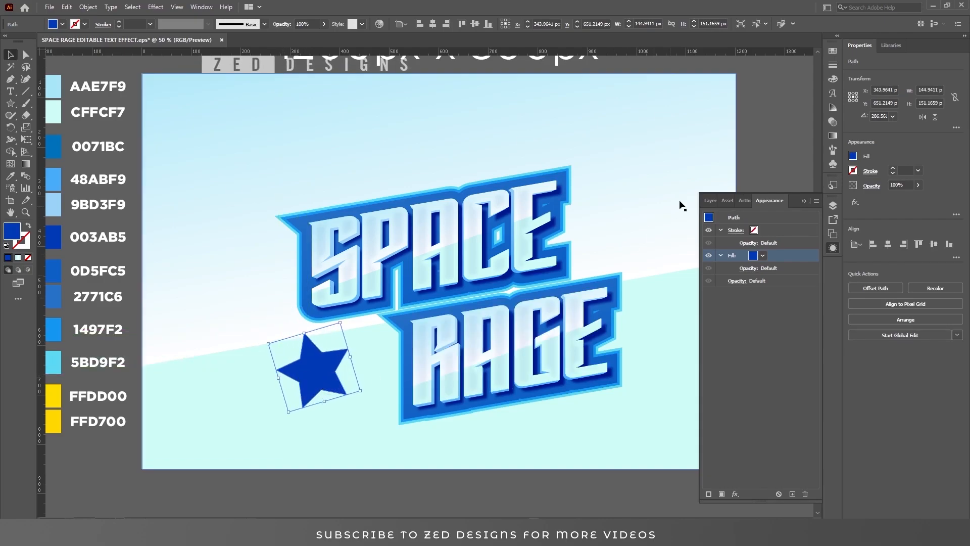
{"action": "left_click", "coordinate": [745, 160]}
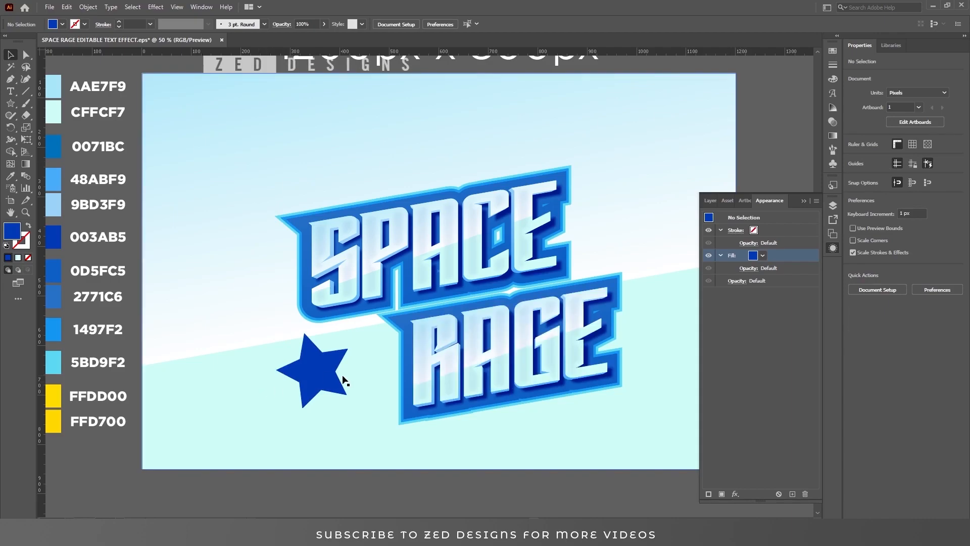
- Copy the RAGE text's full appearance onto the star path in the TEXT EFFECT layer, then collapse the layer list
{"action": "left_click", "coordinate": [328, 380]}
{"action": "left_click", "coordinate": [833, 207]}
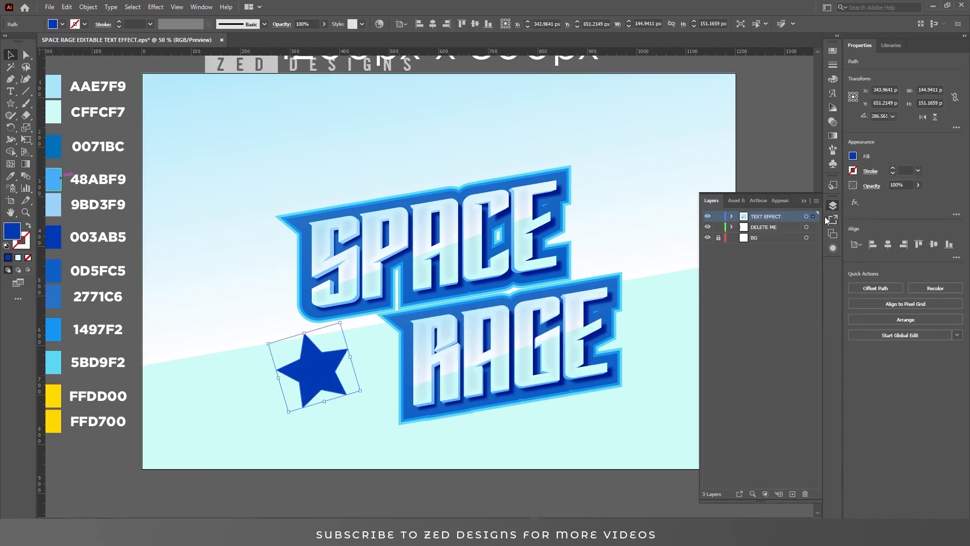
{"action": "left_click", "coordinate": [732, 217]}
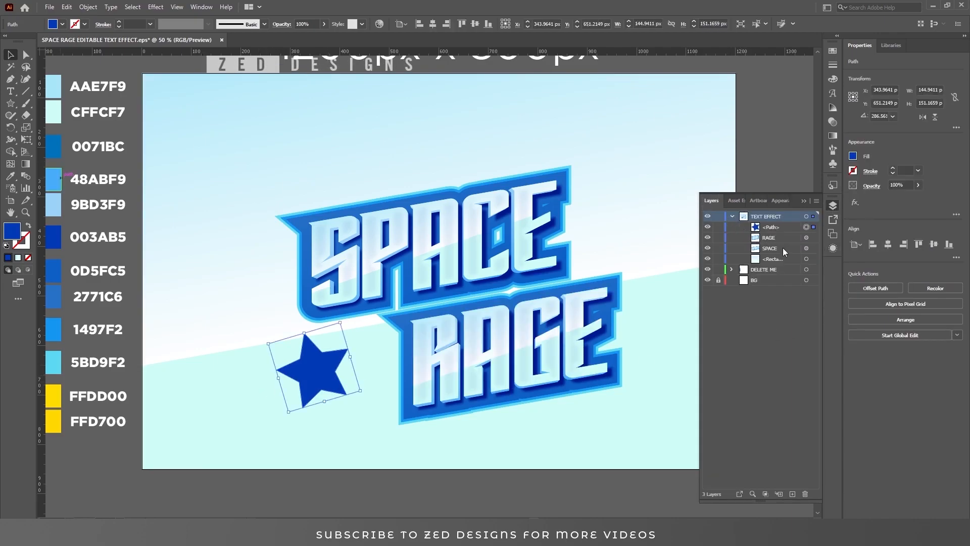
{"action": "left_click", "coordinate": [806, 238]}
{"action": "left_click_drag", "start_coordinate": [807, 238], "coordinate": [809, 232]}
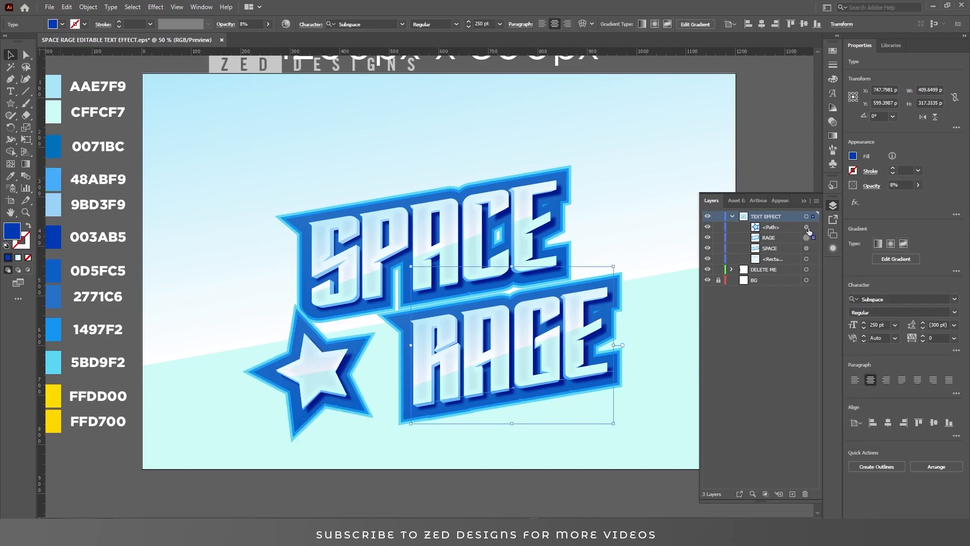
{"action": "left_click", "coordinate": [804, 201]}
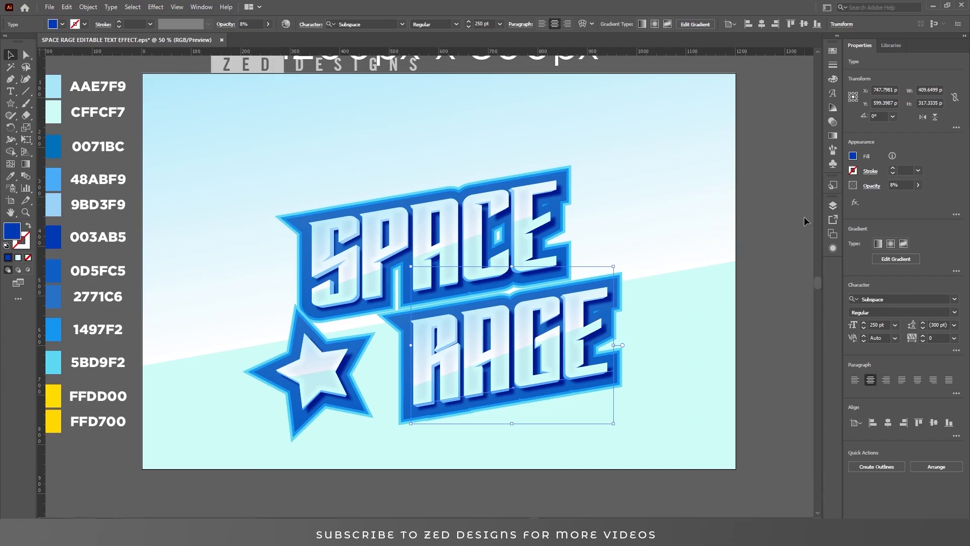
- Delete the star's topmost blurred fill with 8% opacity
{"action": "left_click", "coordinate": [834, 248]}
{"action": "left_click", "coordinate": [334, 379]}
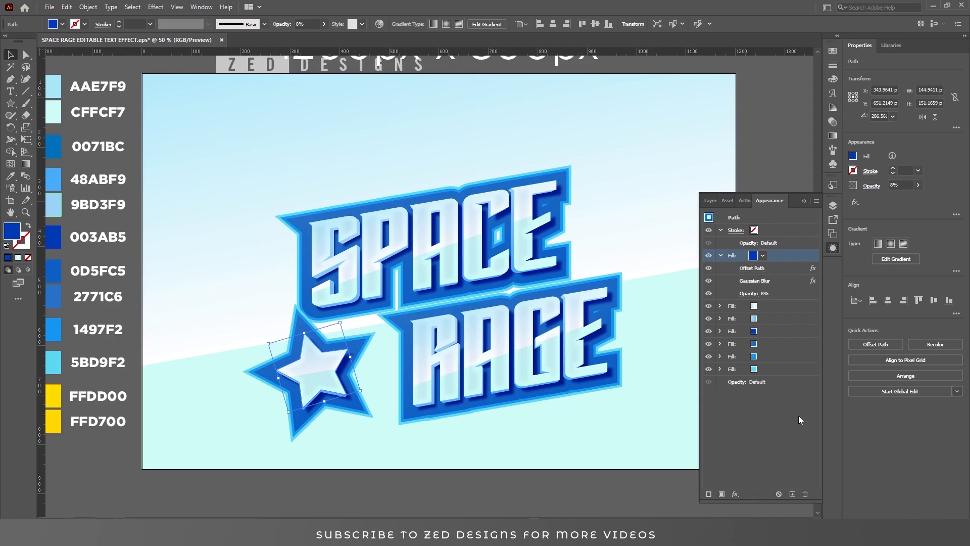
{"action": "left_click", "coordinate": [806, 494]}
{"action": "left_click", "coordinate": [720, 256]}
- Change the end stop of the star's top gradient fill to FFDD00
{"action": "left_click", "coordinate": [786, 256]}
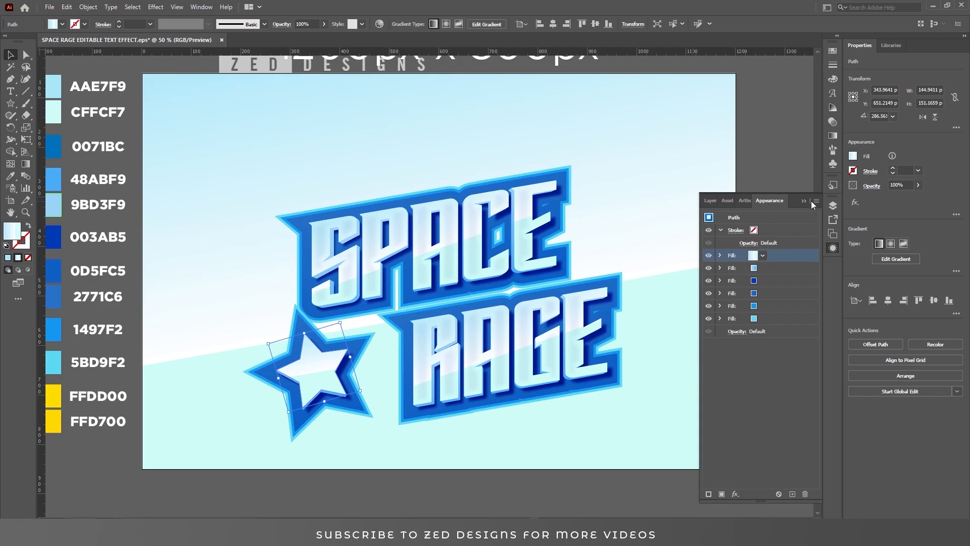
{"action": "left_click", "coordinate": [833, 136]}
{"action": "scroll", "coordinate": [360, 319], "scroll_direction": "left", "scroll_amount": 5}
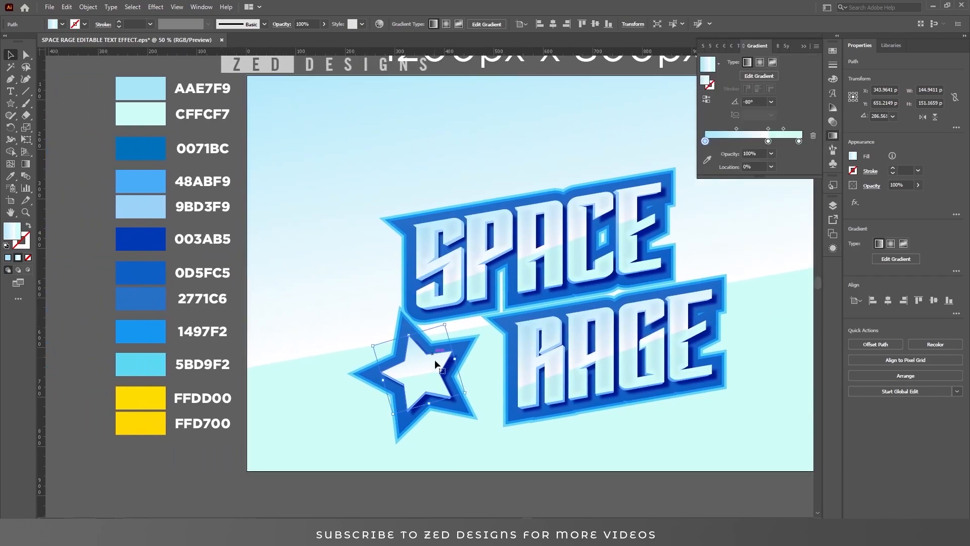
{"action": "left_click", "coordinate": [799, 141]}
{"action": "double_click", "coordinate": [799, 141]}
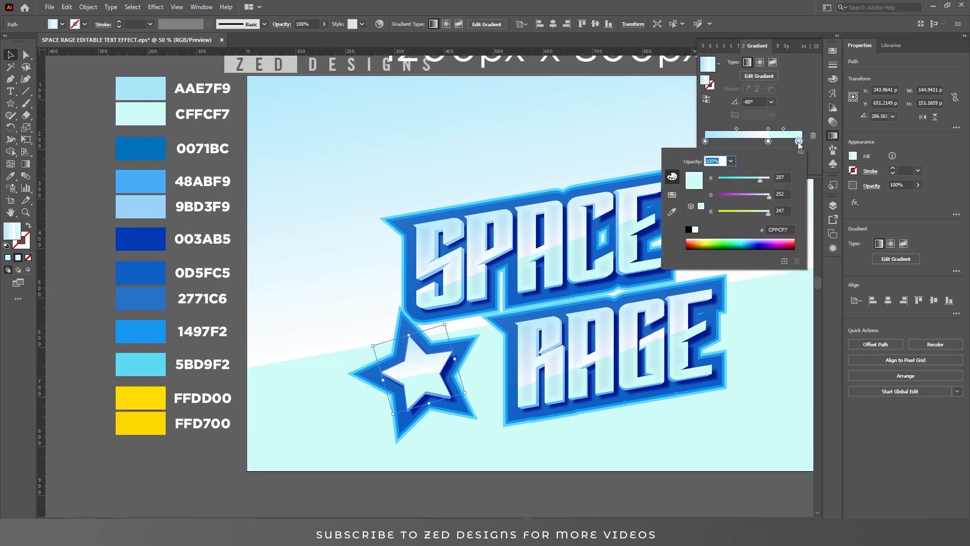
{"action": "double_click", "coordinate": [781, 228]}
{"action": "type", "text": "FFDD00"}
{"action": "key", "text": "Tab"}
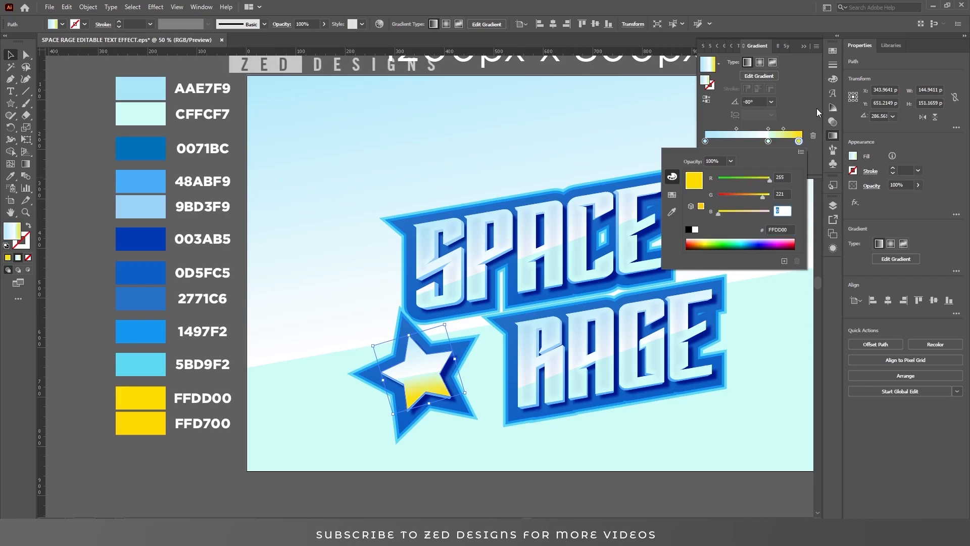
{"action": "key", "text": "Return"}
- Change the second-to-last stop of the star's top gradient, the other CFFCF7 one, to FFDD00
{"action": "double_click", "coordinate": [769, 141]}
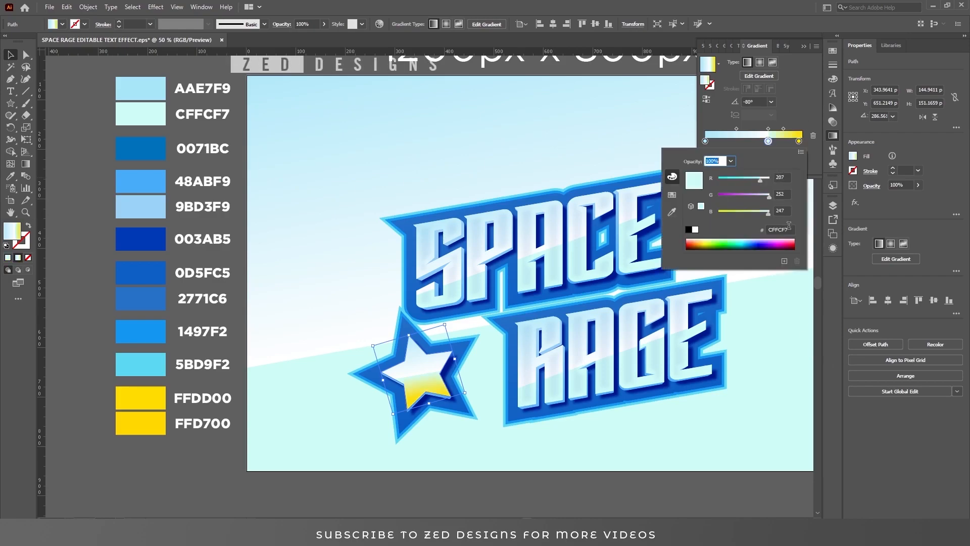
{"action": "double_click", "coordinate": [783, 231]}
{"action": "type", "text": "FFDD00"}
{"action": "key", "text": "Tab"}
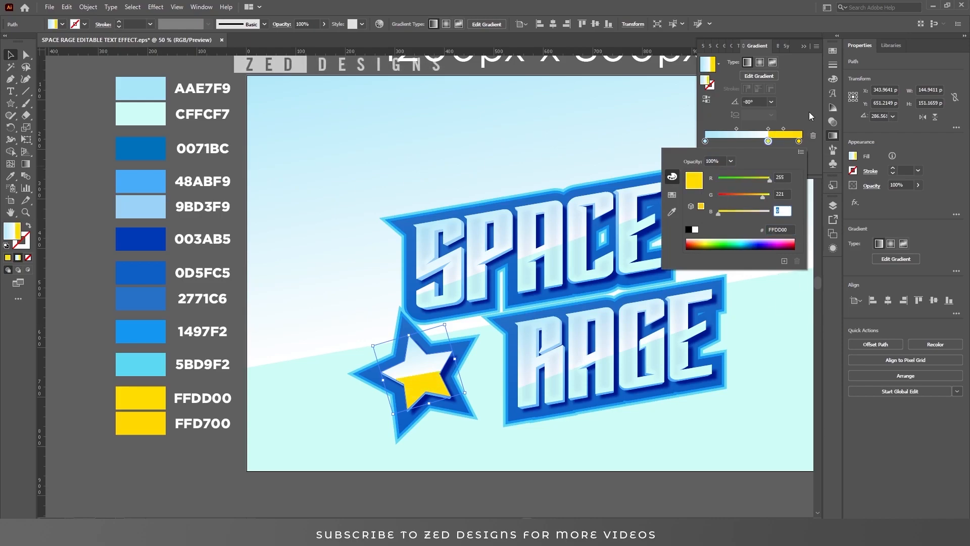
{"action": "key", "text": "Return"}
- Change the star gradient's starting stop at 0% location to FFDD00
{"action": "left_click", "coordinate": [705, 141]}
{"action": "double_click", "coordinate": [706, 141]}
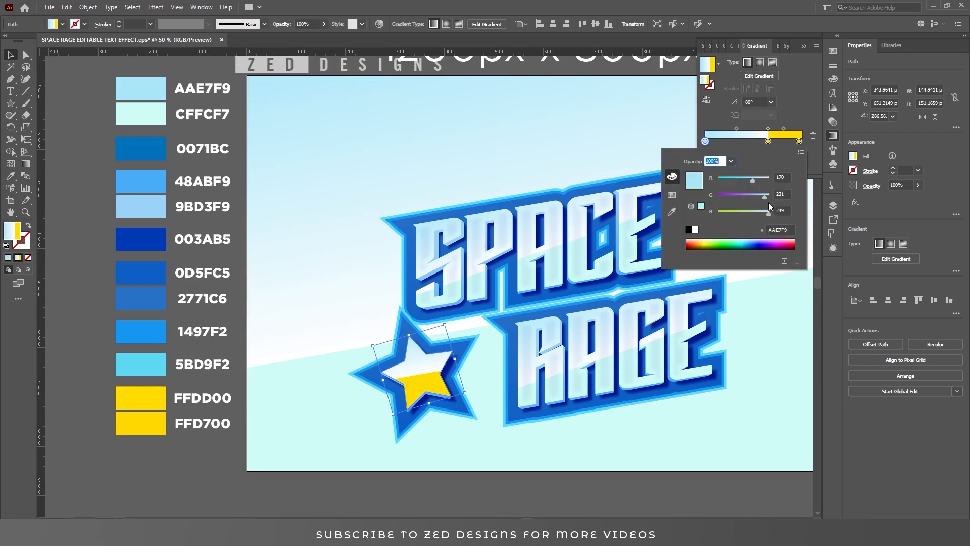
{"action": "double_click", "coordinate": [781, 229]}
{"action": "type", "text": "FFDD00"}
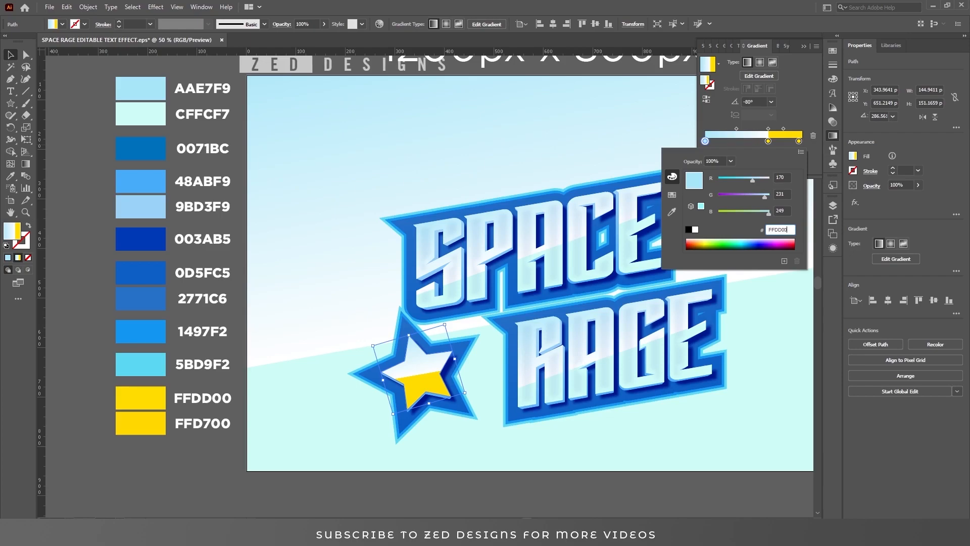
{"action": "key", "text": "Tab"}
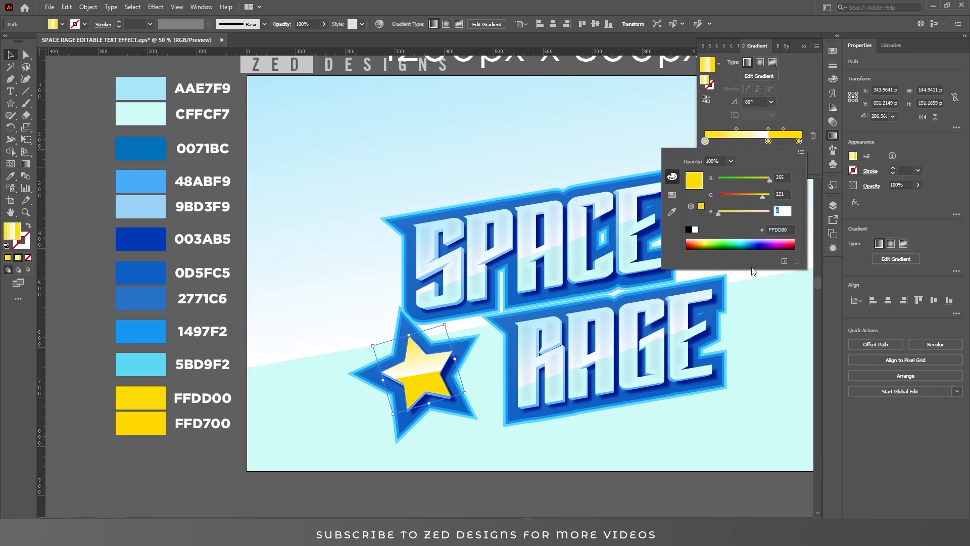
{"action": "key", "text": "Return"}
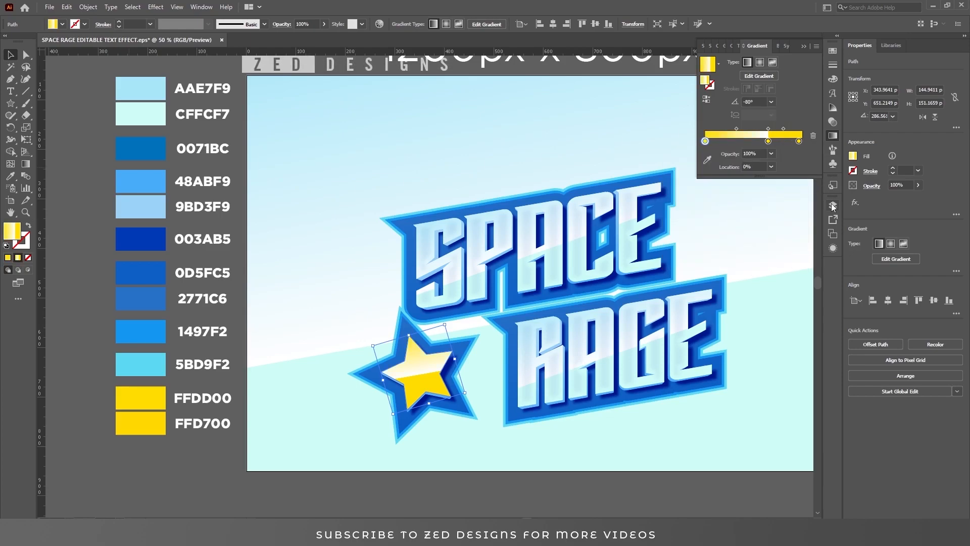
- Replace the star's second fill, the light-blue gradient, with solid orange FF8B00
{"action": "left_click", "coordinate": [833, 248]}
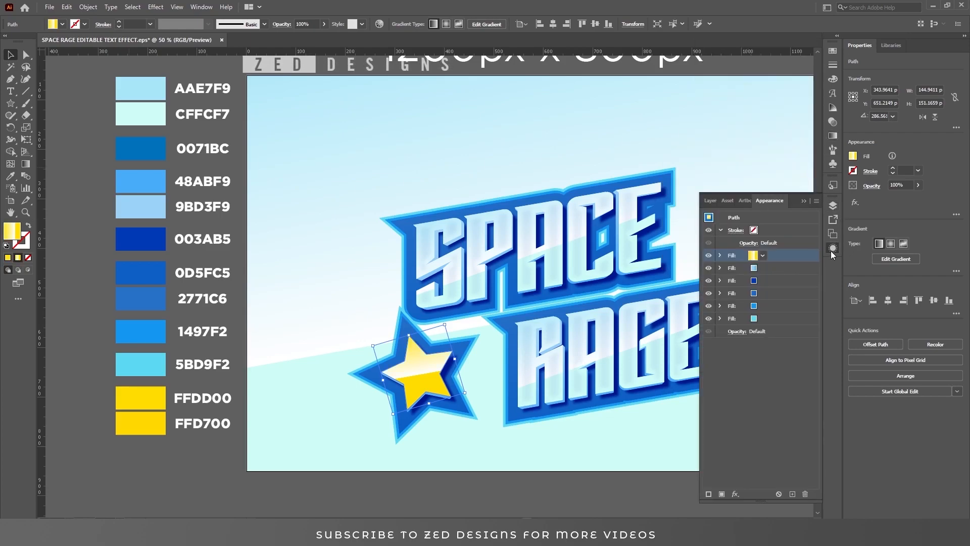
{"action": "left_click", "coordinate": [791, 268]}
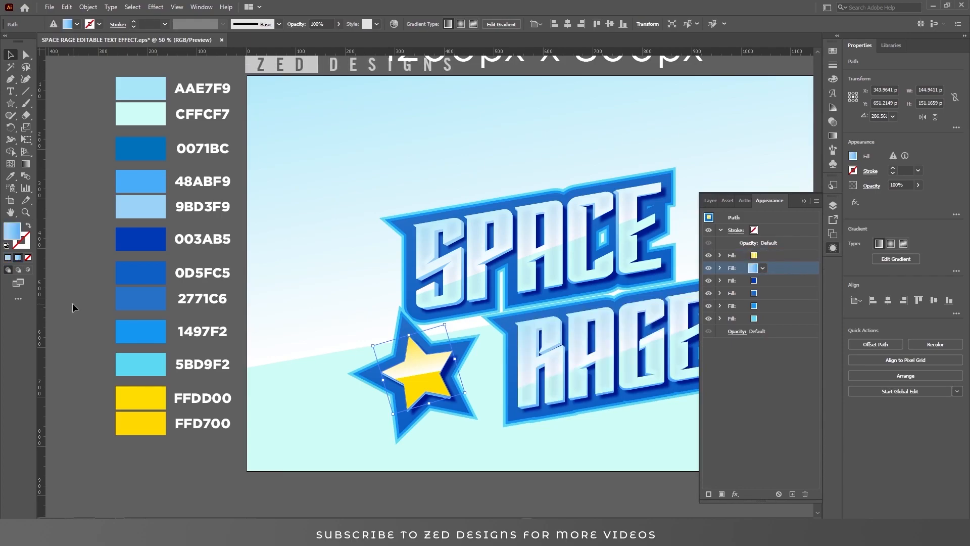
{"action": "double_click", "coordinate": [6, 234]}
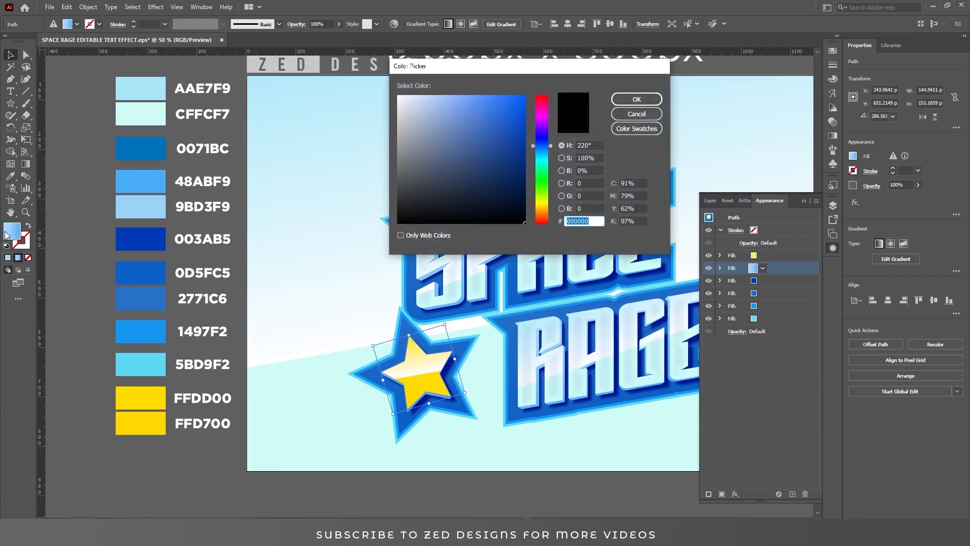
{"action": "type", "text": "FFD"}
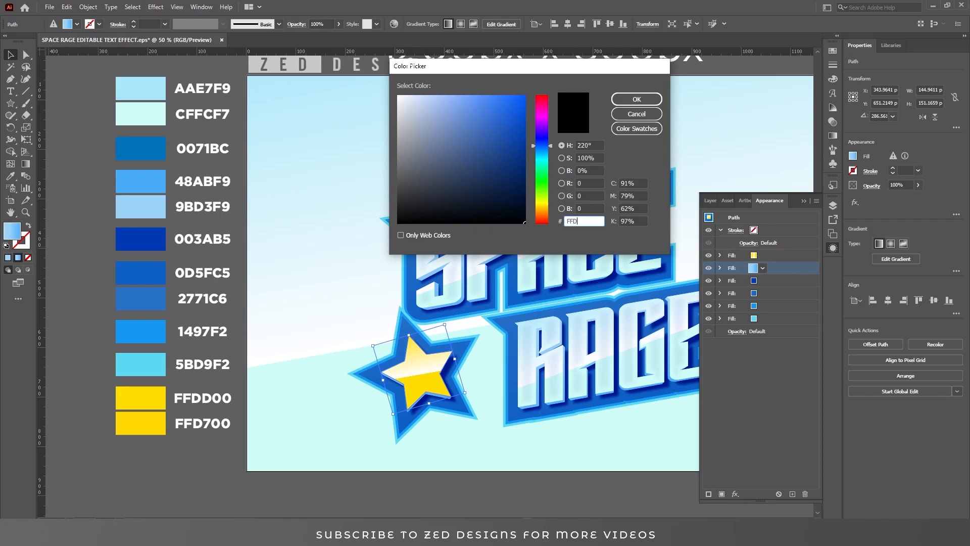
{"action": "type", "text": "D00"}
{"action": "key", "text": "Tab"}
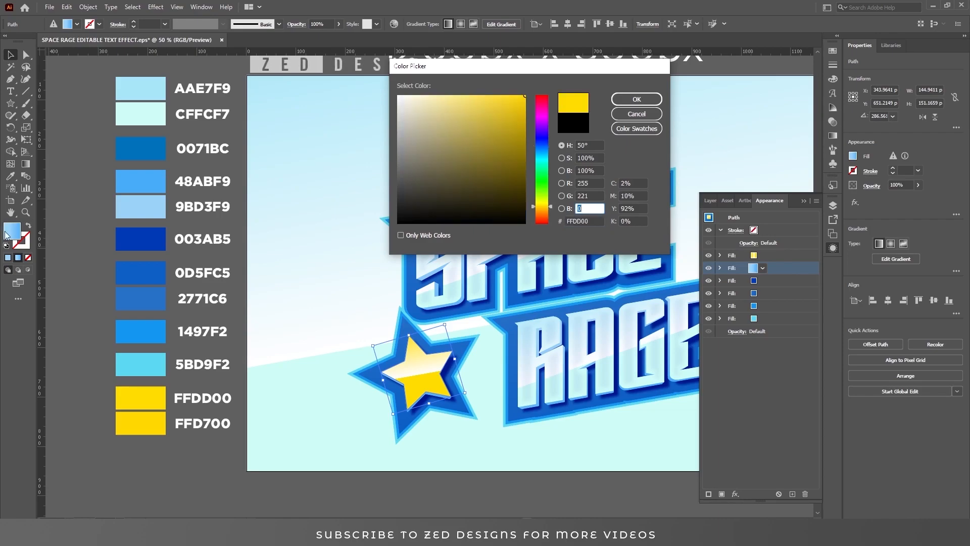
{"action": "left_click", "coordinate": [551, 212]}
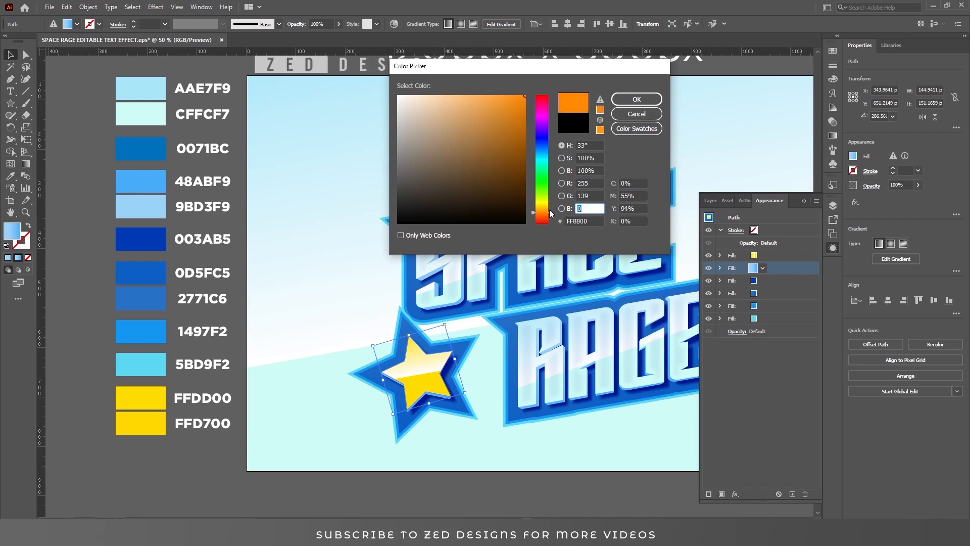
{"action": "left_click", "coordinate": [637, 99]}
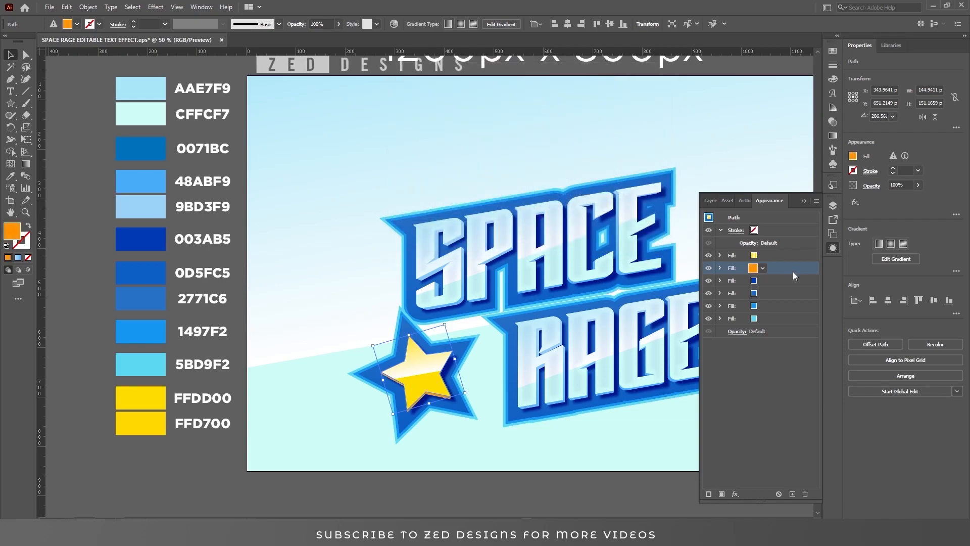
- Set the Offset Path of the star's fourth fill, the medium-blue one, to 14 px and collapse that fill
{"action": "left_click", "coordinate": [776, 292]}
{"action": "left_click", "coordinate": [721, 293]}
{"action": "left_click", "coordinate": [752, 306]}
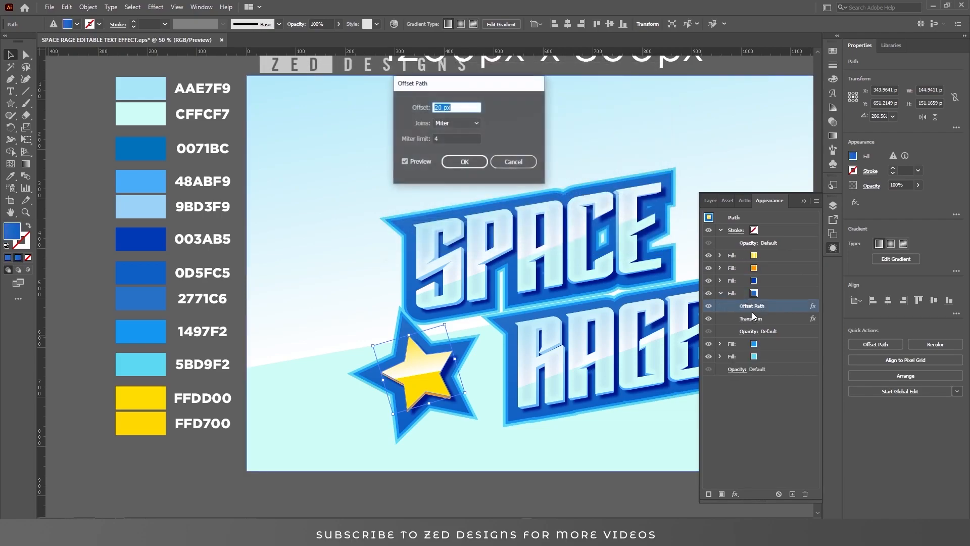
{"action": "type", "text": "10"}
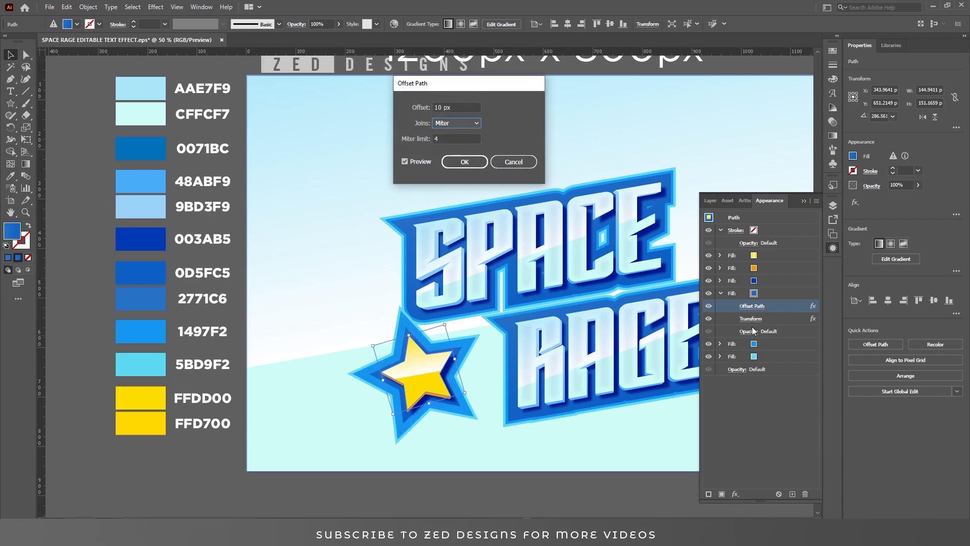
{"action": "type", "text": "1"}
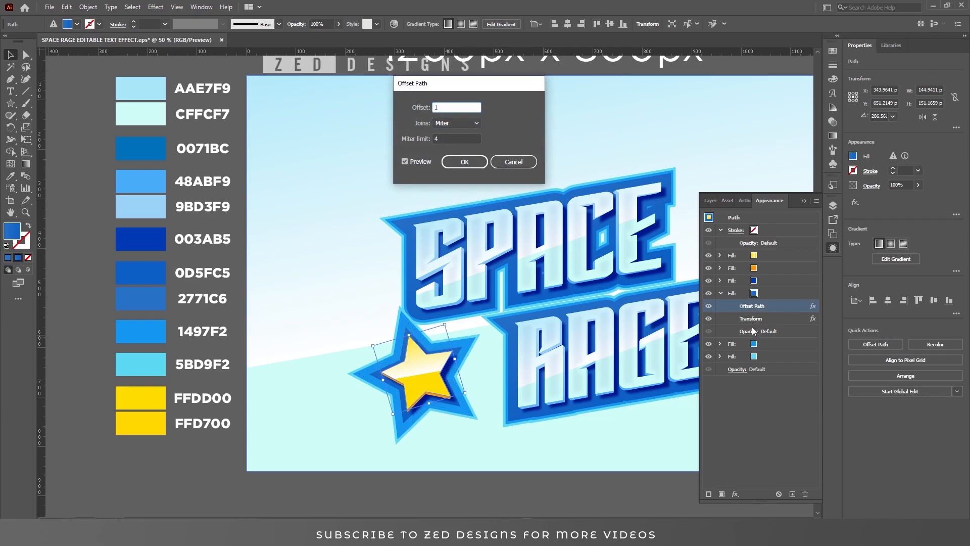
{"action": "type", "text": "4"}
{"action": "key", "text": "Tab"}
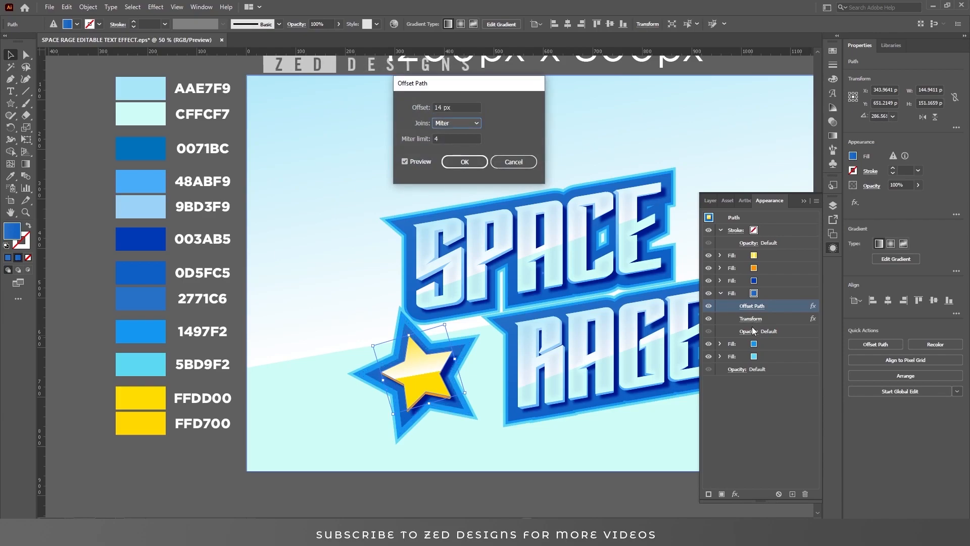
{"action": "left_click", "coordinate": [474, 163]}
{"action": "left_click", "coordinate": [758, 296]}
{"action": "left_click", "coordinate": [722, 293]}
- Set the Offset Path of the star's fifth fill, the bright-blue one, to 19 px and collapse that fill
{"action": "left_click", "coordinate": [740, 307]}
{"action": "left_click", "coordinate": [721, 306]}
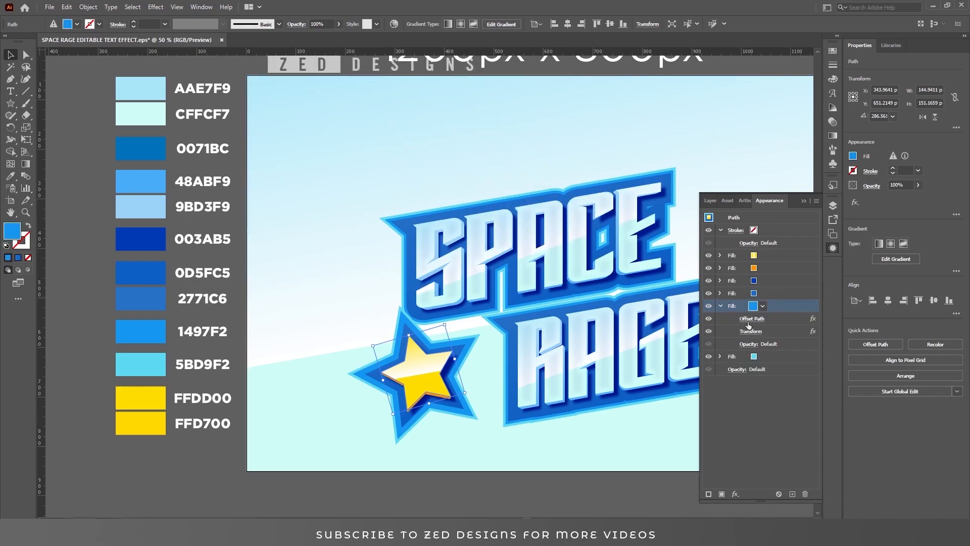
{"action": "left_click", "coordinate": [751, 320]}
{"action": "type", "text": "19"}
{"action": "key", "text": "Tab"}
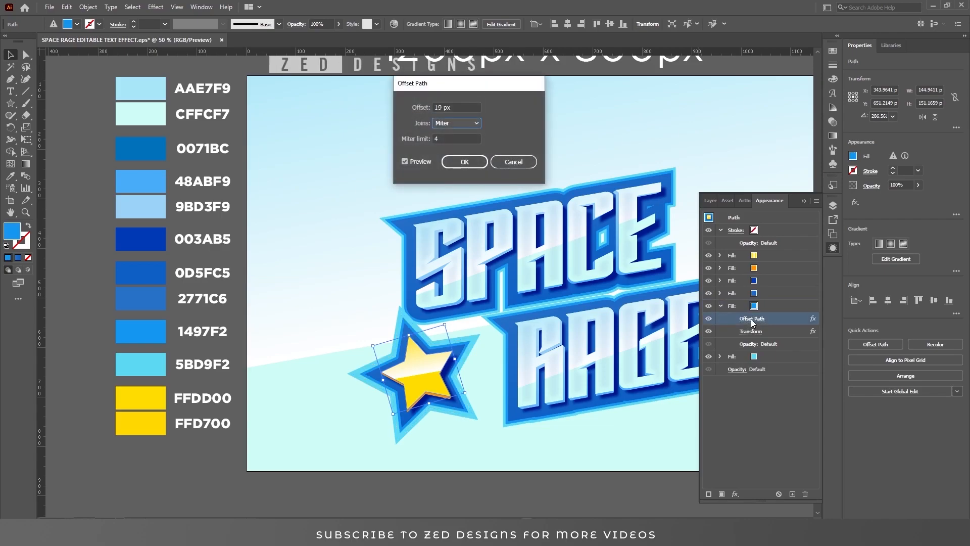
{"action": "left_click", "coordinate": [471, 163]}
{"action": "left_click", "coordinate": [721, 306]}
- Set the Offset Path of the star's lowest fill, the cyan one, to 24 px and deselect the star
{"action": "left_click", "coordinate": [720, 318]}
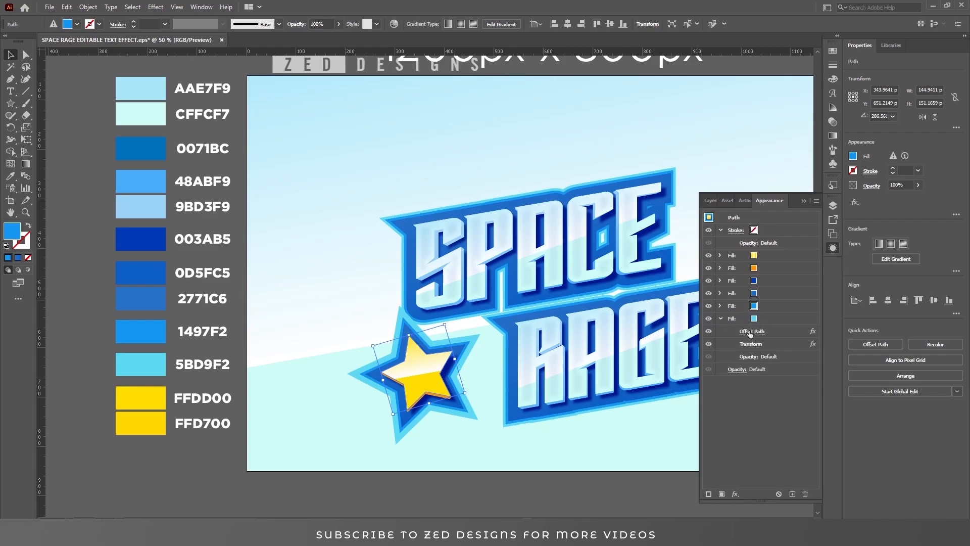
{"action": "left_click", "coordinate": [752, 331]}
{"action": "type", "text": "24"}
{"action": "key", "text": "Tab"}
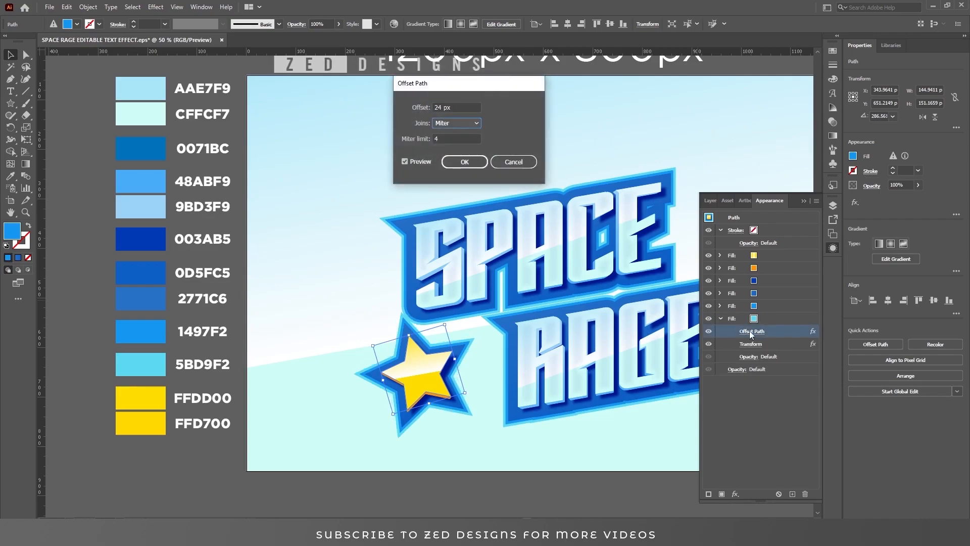
{"action": "left_click", "coordinate": [465, 162]}
{"action": "left_click_drag", "start_coordinate": [585, 288], "coordinate": [498, 277]}
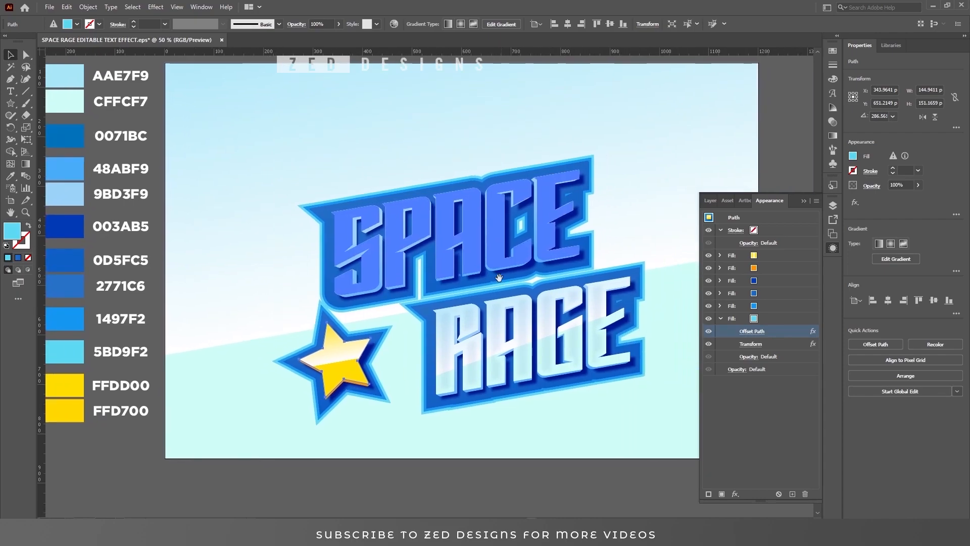
{"action": "left_click", "coordinate": [796, 156]}
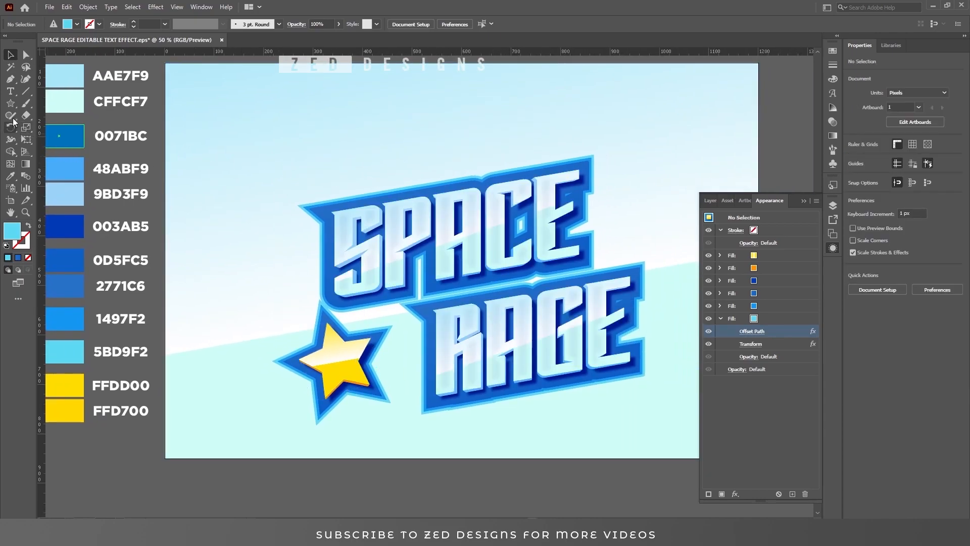
- Draw a cyan star about 145 x 141 px near the artboard's upper-left corner, plus a copy shrunk to about 37 x 36 px to its right
{"action": "left_click", "coordinate": [10, 103]}
{"action": "left_click_drag", "start_coordinate": [198, 113], "coordinate": [235, 141]}
{"action": "key", "text": "v"}
{"action": "left_click_drag", "start_coordinate": [266, 171], "coordinate": [271, 168]}
{"action": "left_click_drag", "start_coordinate": [248, 127], "coordinate": [434, 130]}
{"action": "left_click_drag", "start_coordinate": [451, 163], "coordinate": [425, 151]}
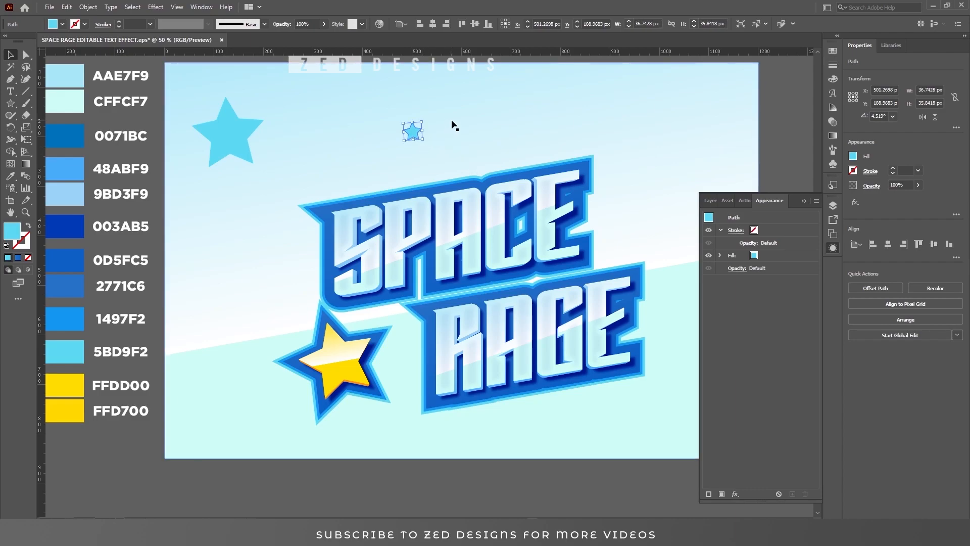
- Blend the large and small cyan stars together, with spacing set to 200 specified steps
{"action": "left_click", "coordinate": [213, 128]}
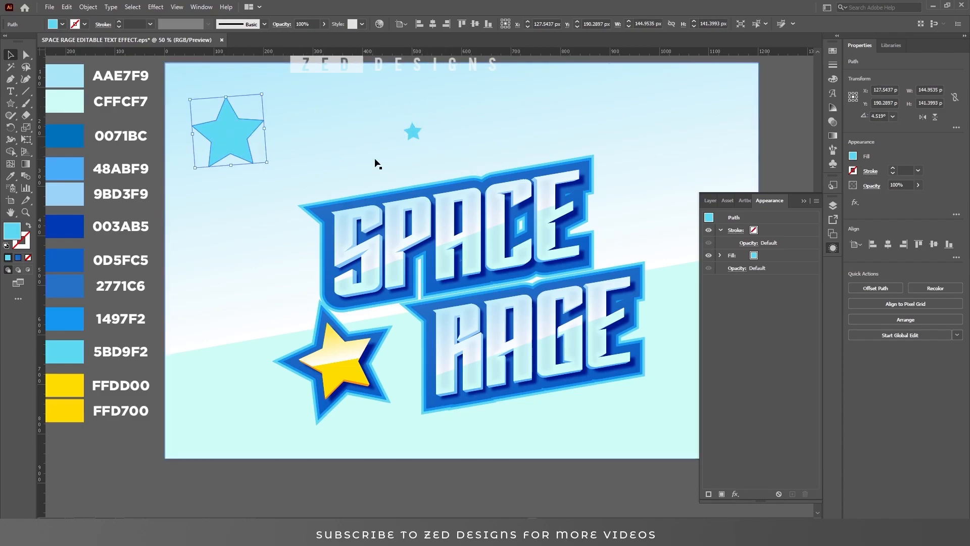
{"action": "left_click", "coordinate": [415, 136], "text": "shift"}
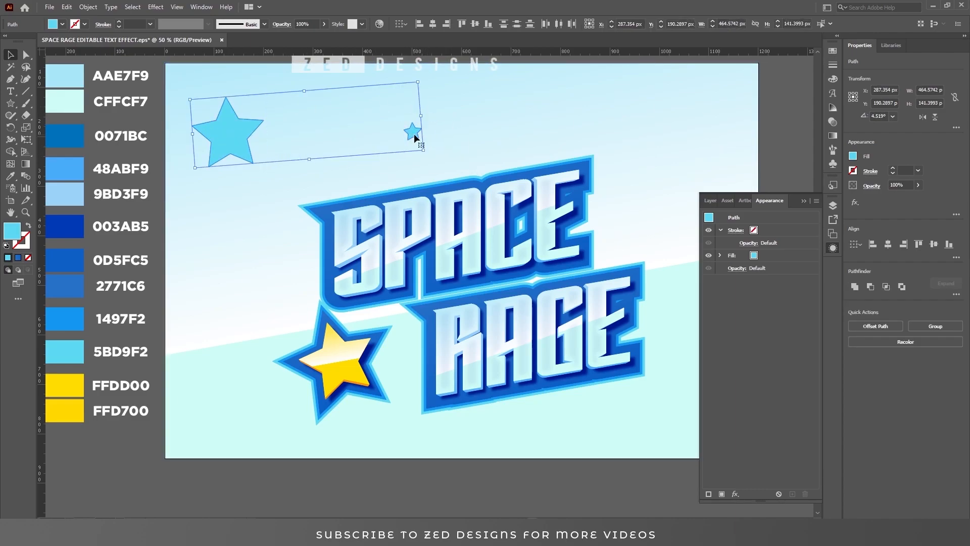
{"action": "left_click", "coordinate": [91, 8]}
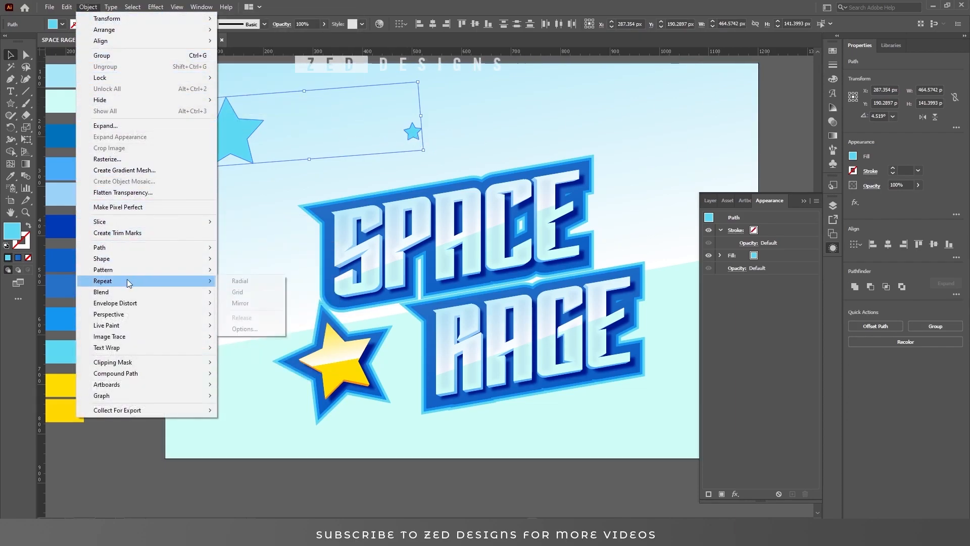
{"action": "mouse_move", "coordinate": [129, 292]}
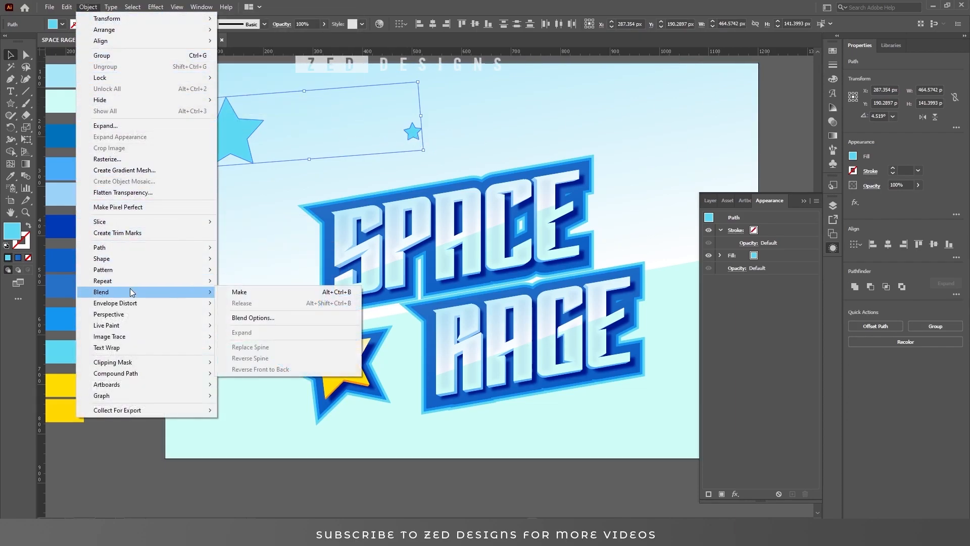
{"action": "left_click", "coordinate": [251, 293]}
{"action": "left_click", "coordinate": [899, 305]}
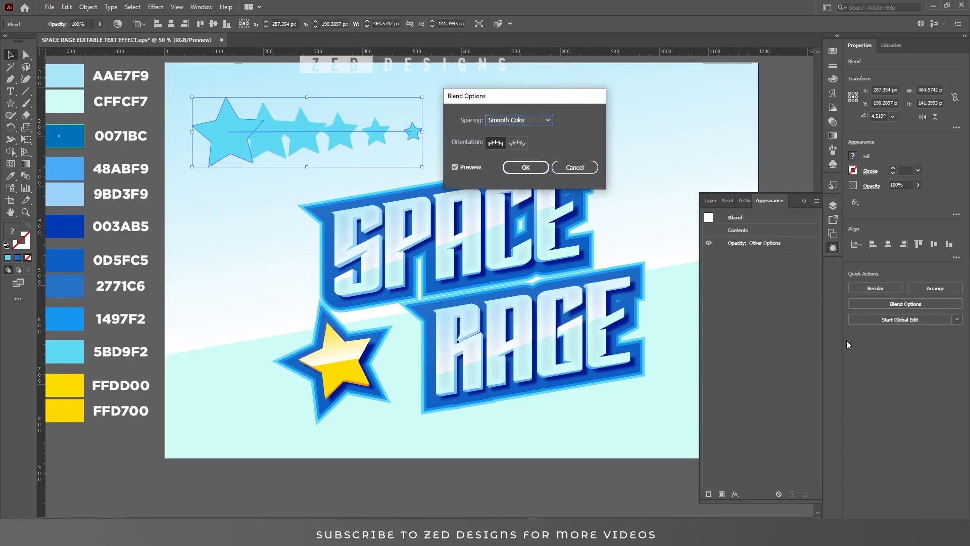
{"action": "key", "text": "Down"}
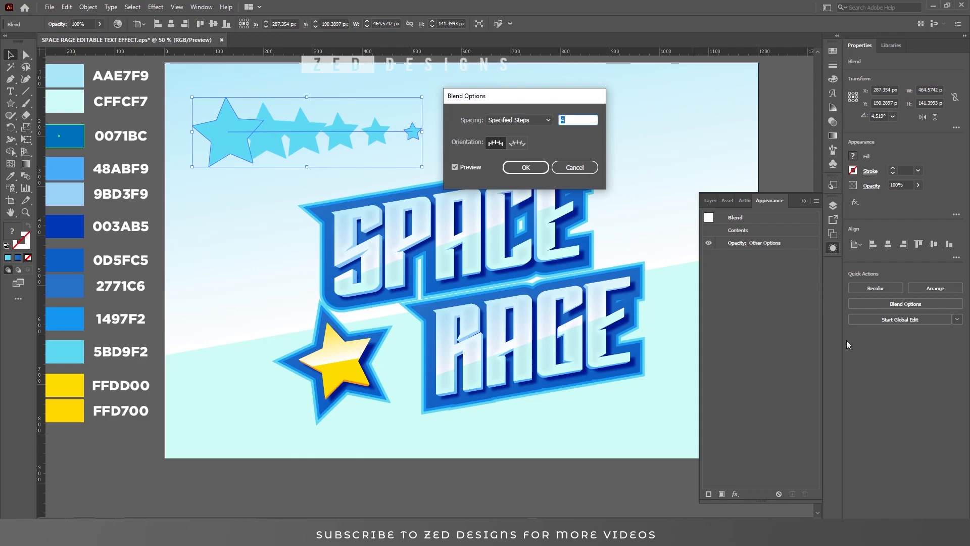
{"action": "type", "text": "200"}
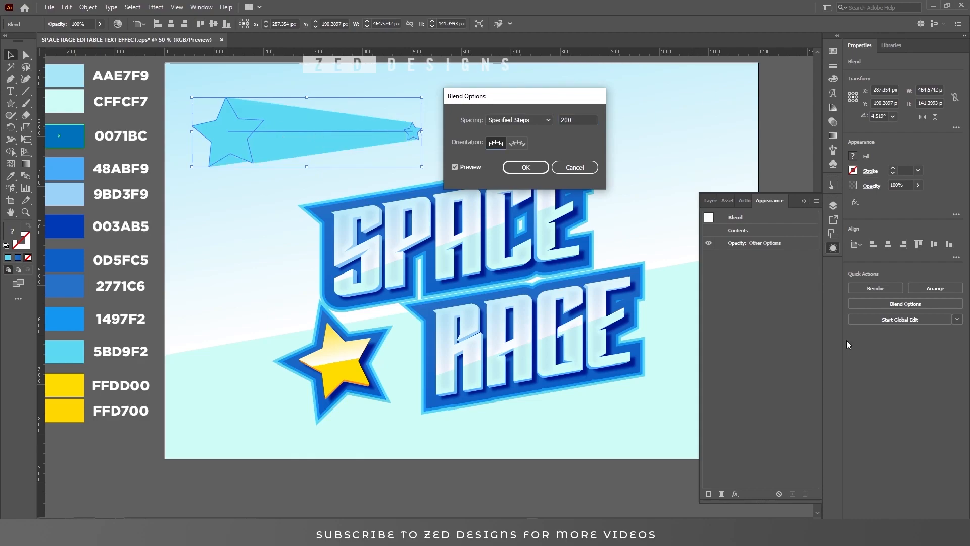
{"action": "left_click", "coordinate": [541, 171]}
- Bend the blend's spine downward into a curve, then place the blend over the yellow star and rotate it counter-clockwise
{"action": "key", "text": "p"}
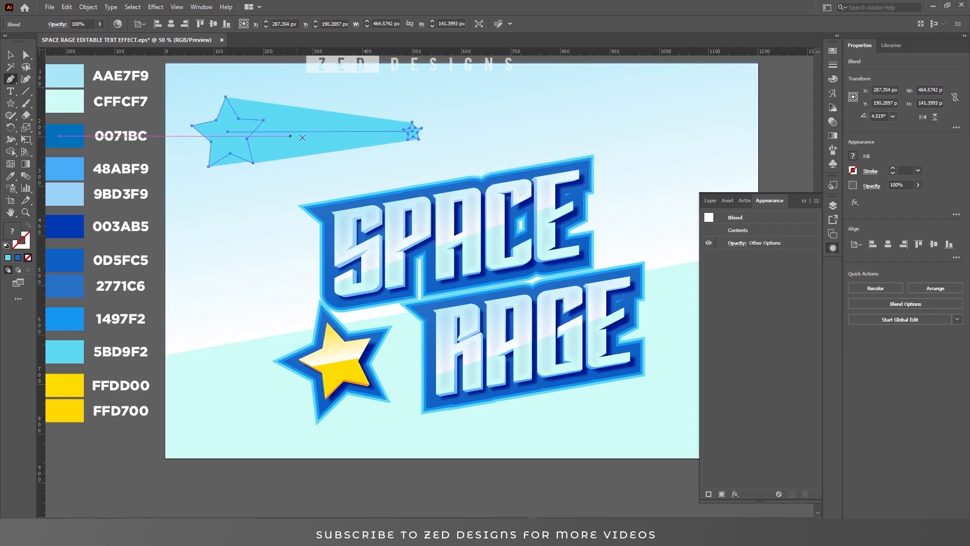
{"action": "left_click_drag", "start_coordinate": [328, 132], "coordinate": [320, 167]}
{"action": "key", "text": "a"}
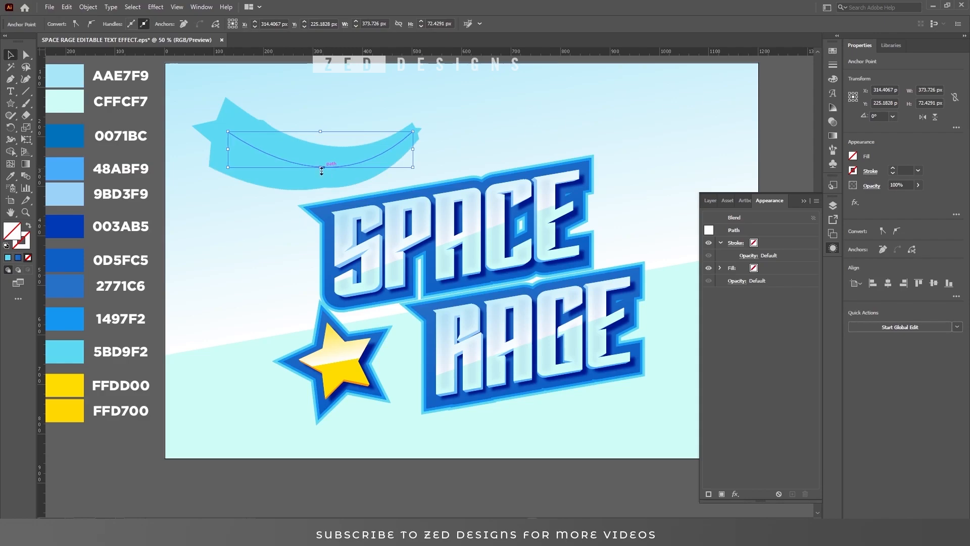
{"action": "left_click_drag", "start_coordinate": [227, 134], "coordinate": [247, 127]}
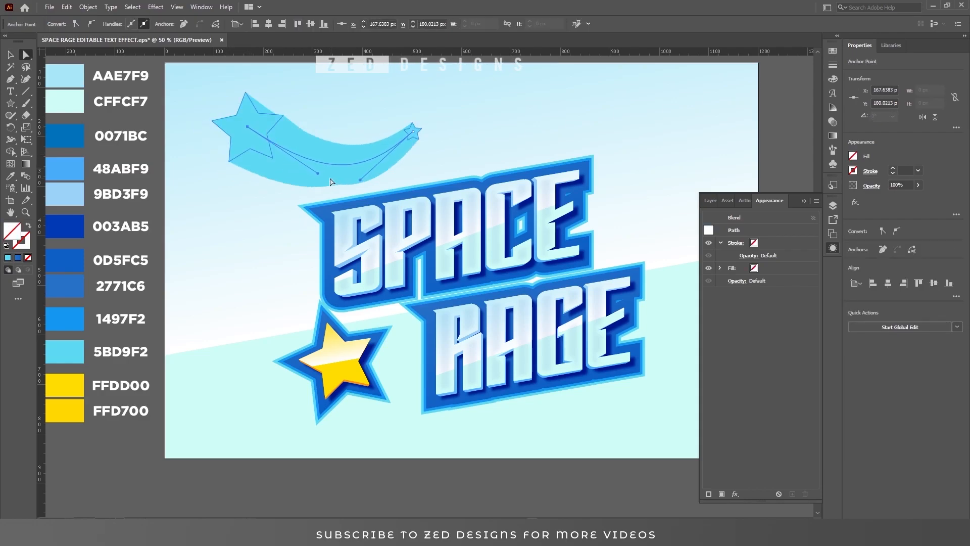
{"action": "left_click_drag", "start_coordinate": [319, 175], "coordinate": [403, 351]}
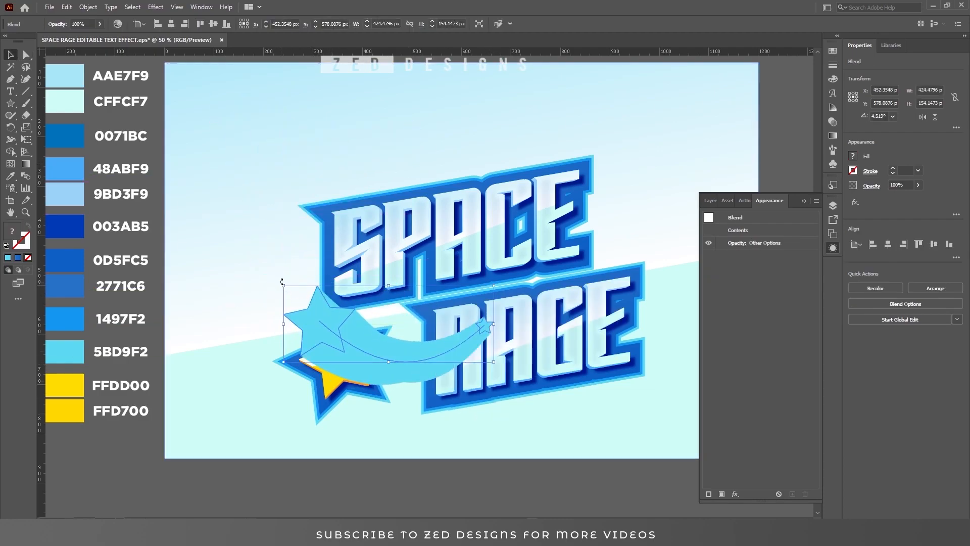
{"action": "left_click_drag", "start_coordinate": [280, 286], "coordinate": [281, 321]}
- Enlarge and rotate the blend's large end star to roughly match the yellow star, then shift the whole blend slightly to the right
{"action": "key", "text": "a"}
{"action": "left_click", "coordinate": [343, 347]}
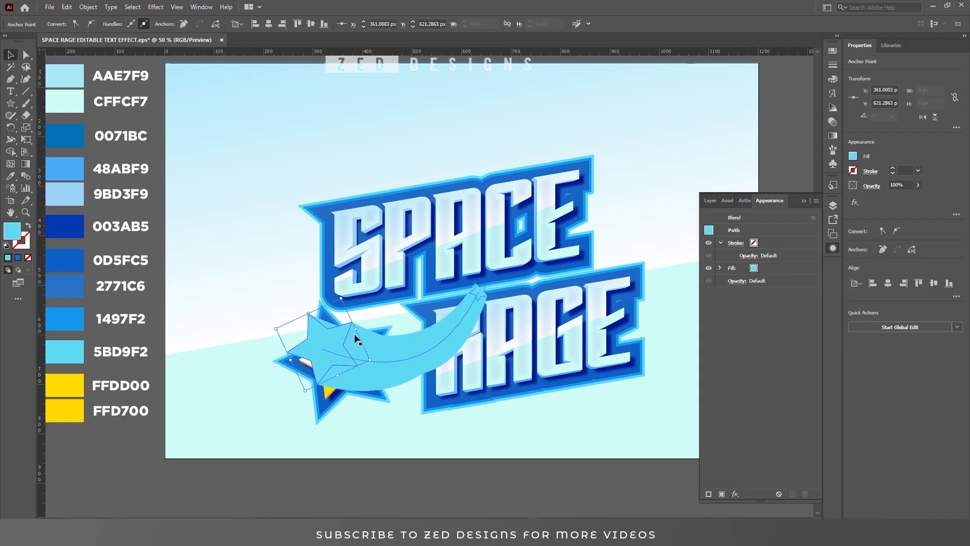
{"action": "mouse_move", "coordinate": [357, 330]}
{"action": "left_mouse_down"}
{"action": "mouse_move", "coordinate": [360, 389]}
{"action": "mouse_move", "coordinate": [366, 324]}
{"action": "left_mouse_up"}
{"action": "left_click_drag", "start_coordinate": [348, 279], "coordinate": [352, 315]}
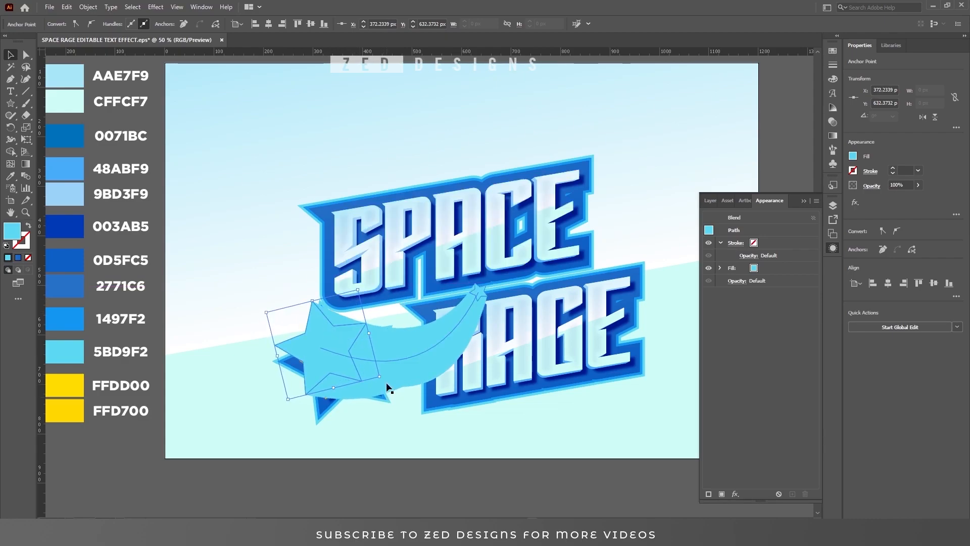
{"action": "left_click_drag", "start_coordinate": [384, 382], "coordinate": [388, 377]}
{"action": "left_click_drag", "start_coordinate": [331, 347], "coordinate": [359, 348]}
{"action": "left_click", "coordinate": [327, 451]}
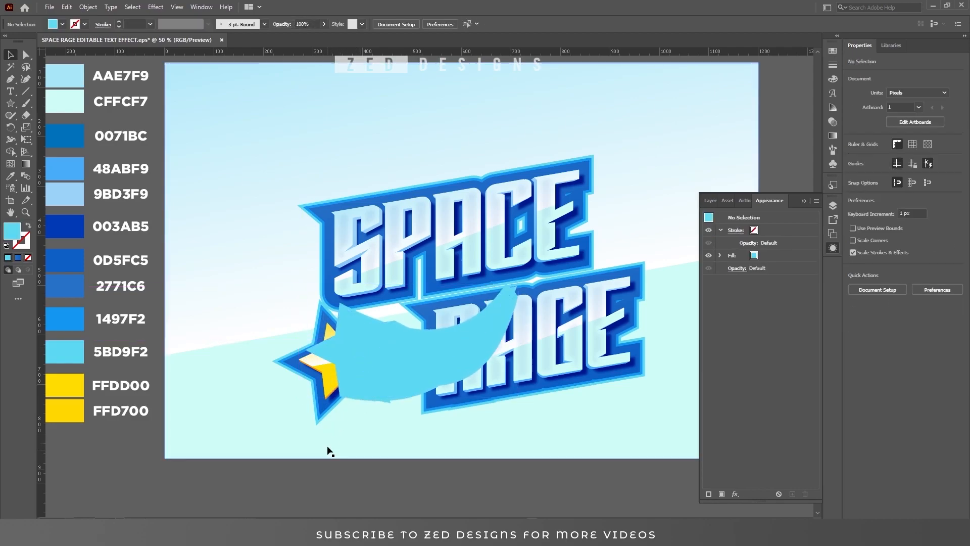
- Bring the yellow star to the front, above the cyan blend
{"action": "left_click", "coordinate": [322, 410]}
{"action": "right_click", "coordinate": [322, 409]}
{"action": "mouse_move", "coordinate": [380, 372]}
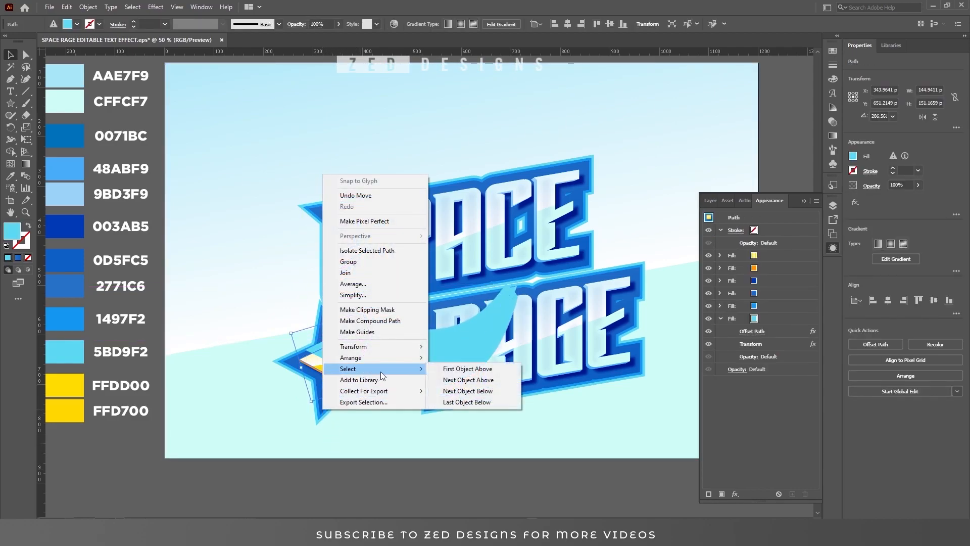
{"action": "mouse_move", "coordinate": [395, 356]}
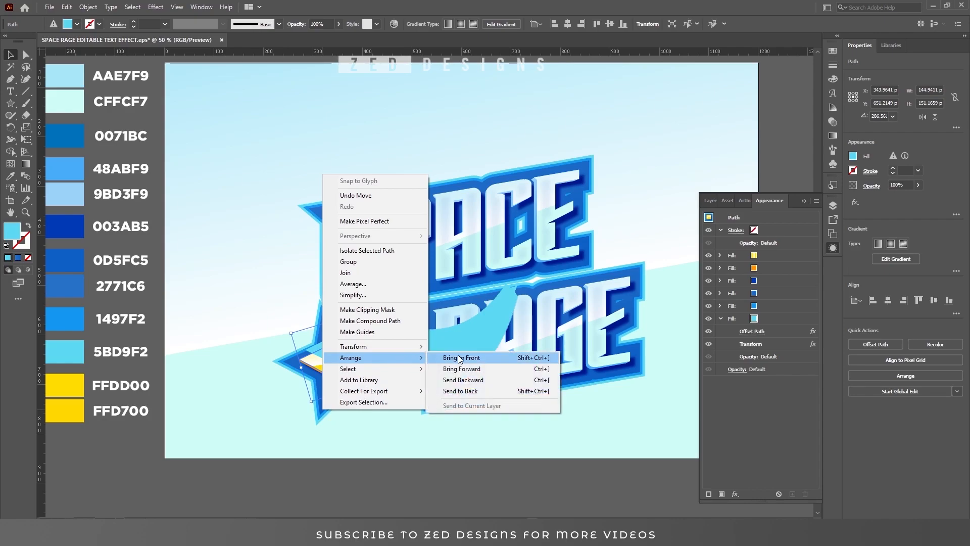
{"action": "left_click", "coordinate": [473, 358]}
{"action": "left_click", "coordinate": [376, 456]}
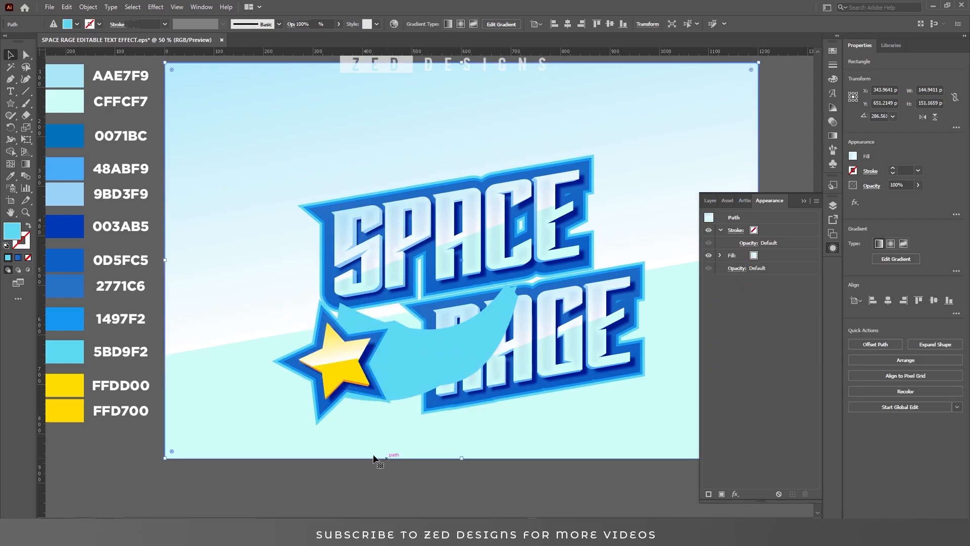
- Move the yellow star onto the blend's large end star and rotate it slightly to align with it
{"action": "left_click", "coordinate": [336, 376]}
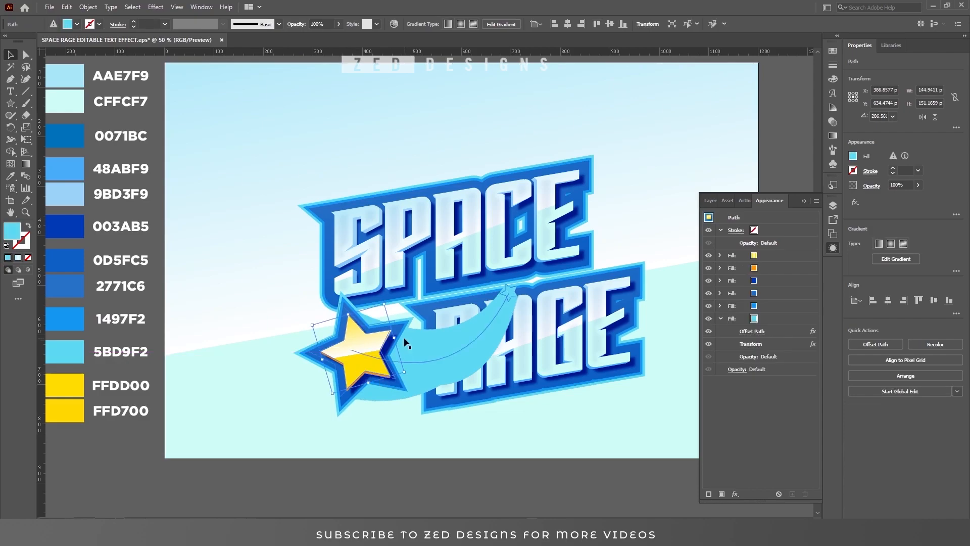
{"action": "left_click_drag", "start_coordinate": [386, 300], "coordinate": [388, 292]}
{"action": "left_click", "coordinate": [393, 475]}
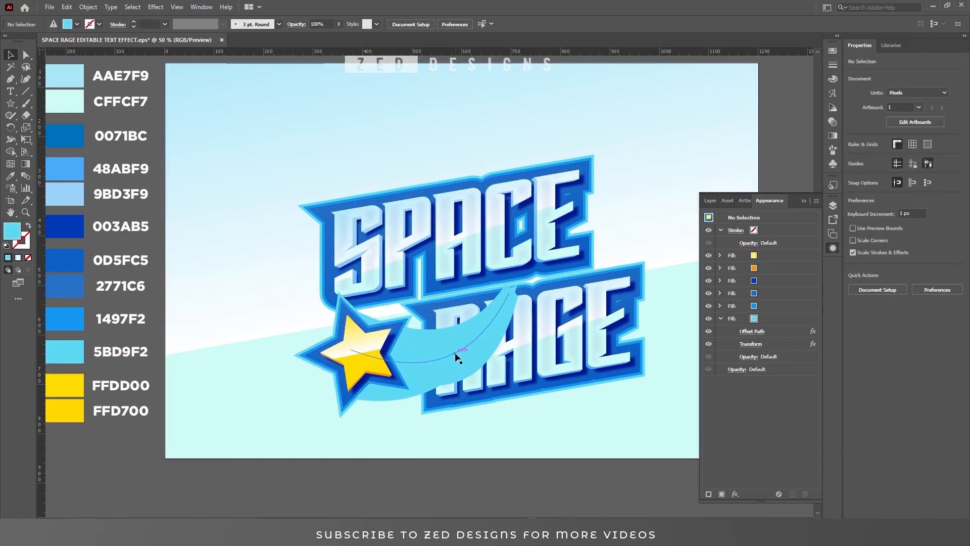
- Fill the curved cyan blend with the white-to-black linear gradient
{"action": "left_click", "coordinate": [454, 351]}
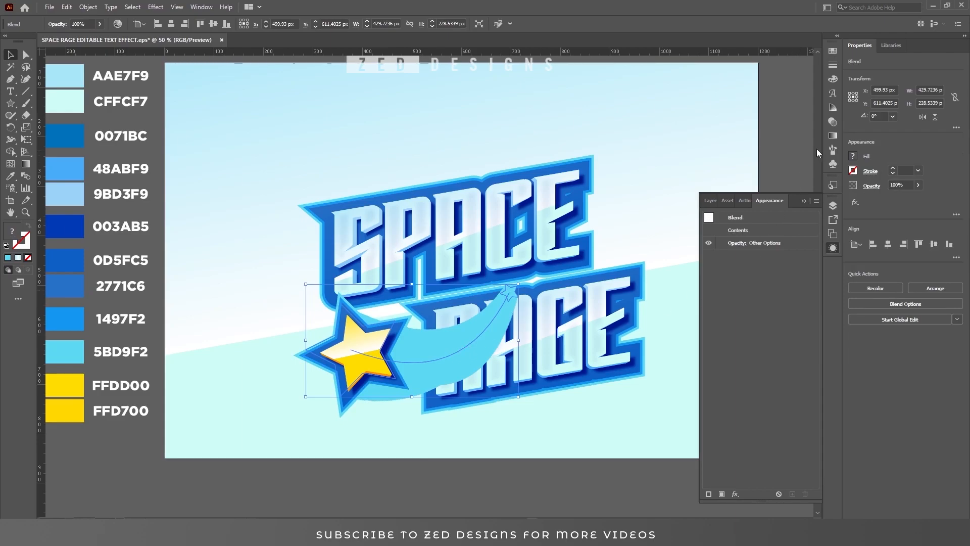
{"action": "left_click", "coordinate": [834, 136]}
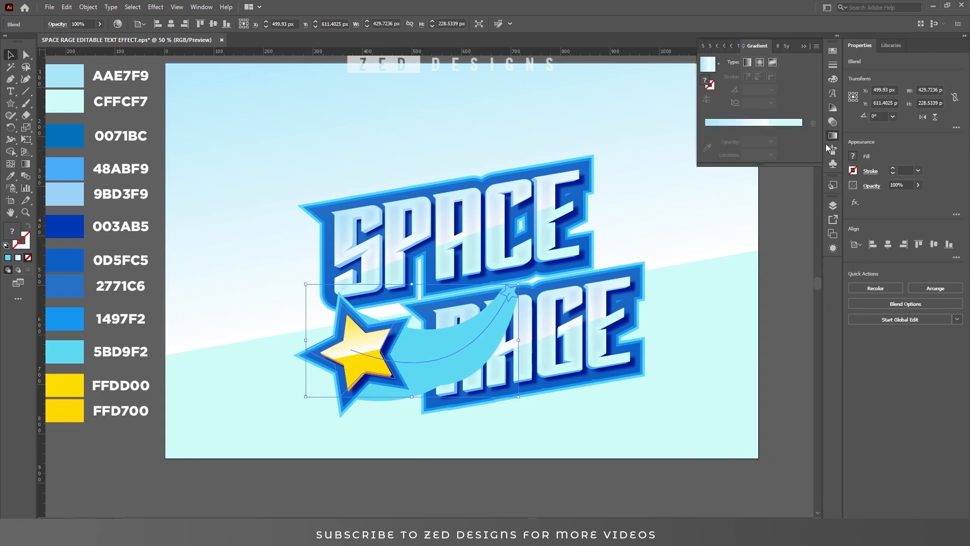
{"action": "left_click", "coordinate": [719, 65]}
{"action": "left_click", "coordinate": [707, 84]}
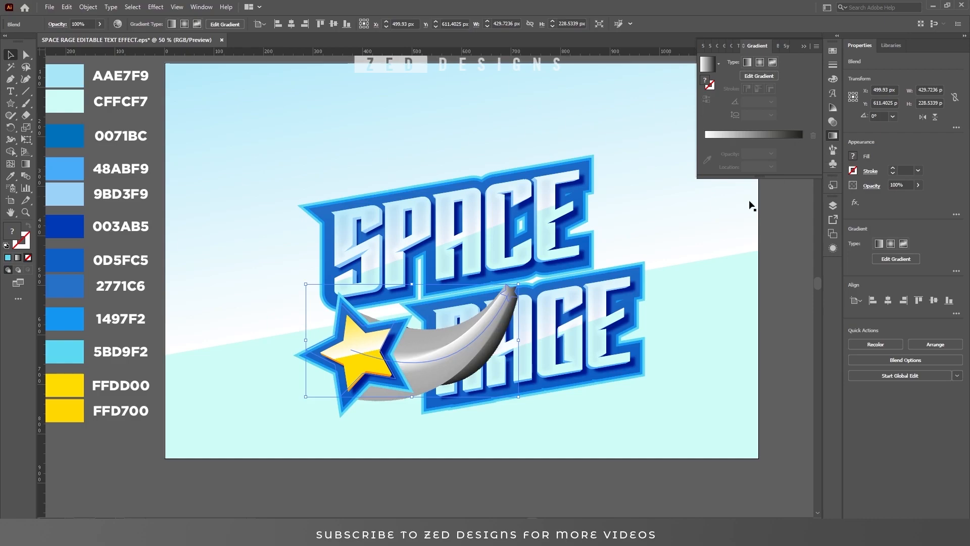
{"action": "left_click", "coordinate": [451, 474]}
- Recolor the gradient of the blend's small end star, sampling 003AB5 for the black stop and 48ABF9 for the white stop
{"action": "left_click", "coordinate": [430, 360]}
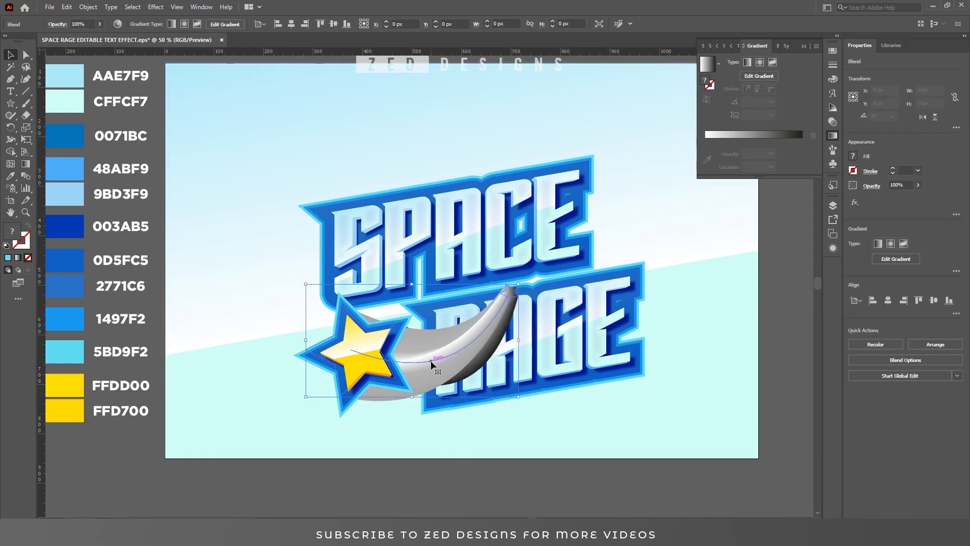
{"action": "key", "text": "a"}
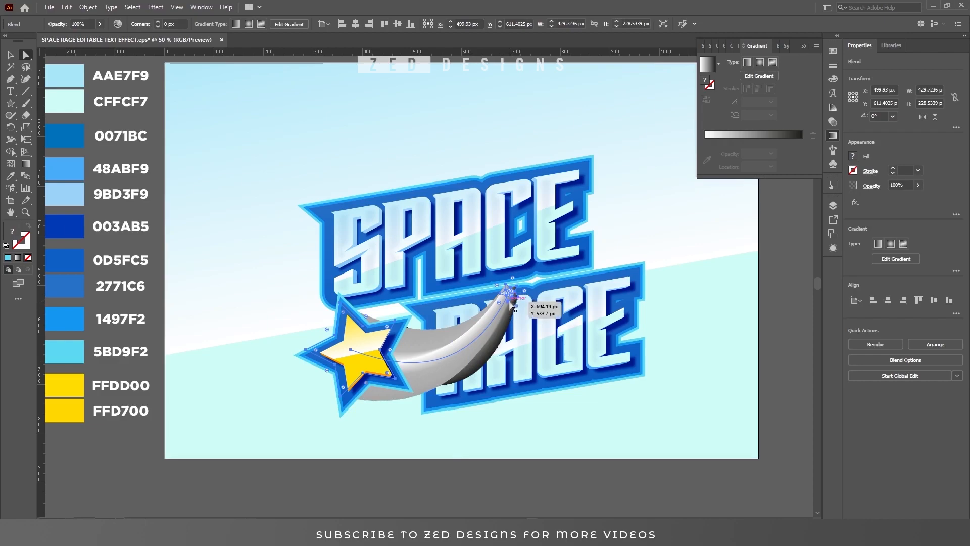
{"action": "left_click", "coordinate": [511, 304]}
{"action": "left_click", "coordinate": [802, 142]}
{"action": "left_click", "coordinate": [707, 161]}
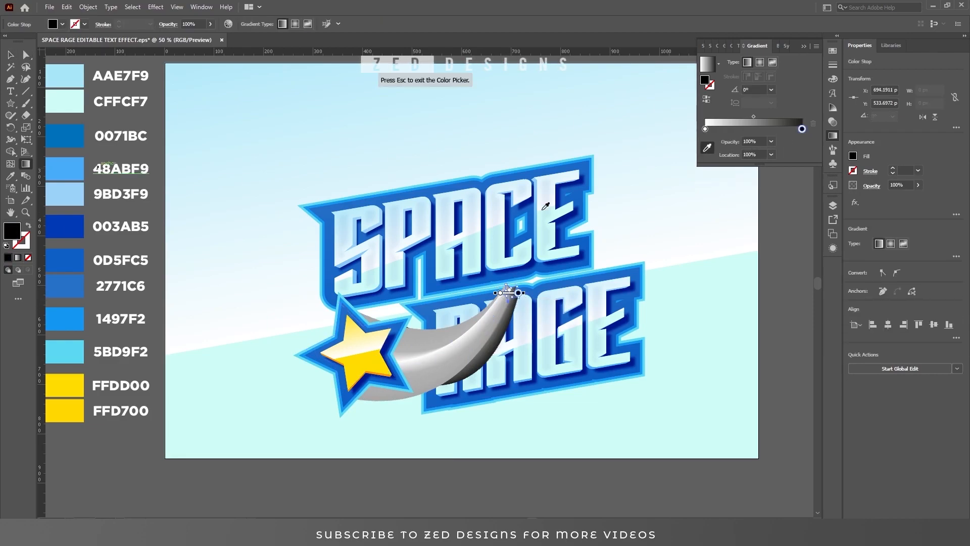
{"action": "left_click", "coordinate": [64, 224]}
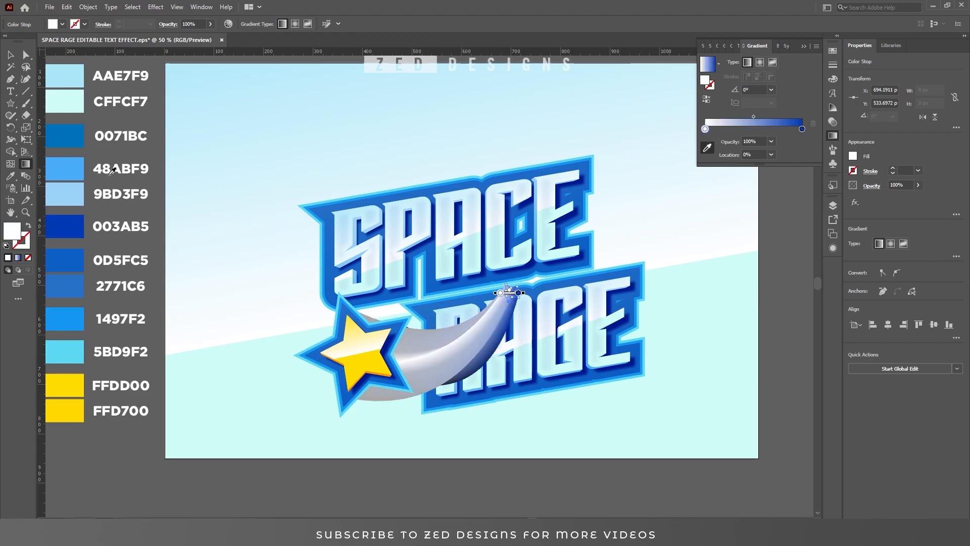
{"action": "left_click", "coordinate": [81, 167]}
{"action": "key", "text": "v"}
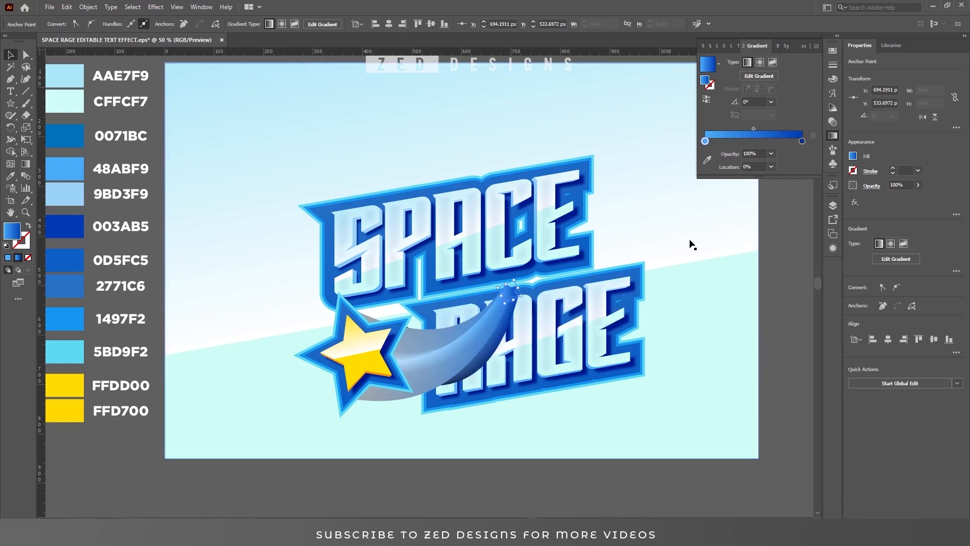
- Recolor the gradient of the blend's large end star with 003AB5 and 5BD9F2, moving the yellow star aside and back over it
{"action": "left_click", "coordinate": [357, 345]}
{"action": "left_click_drag", "start_coordinate": [371, 342], "coordinate": [265, 342]}
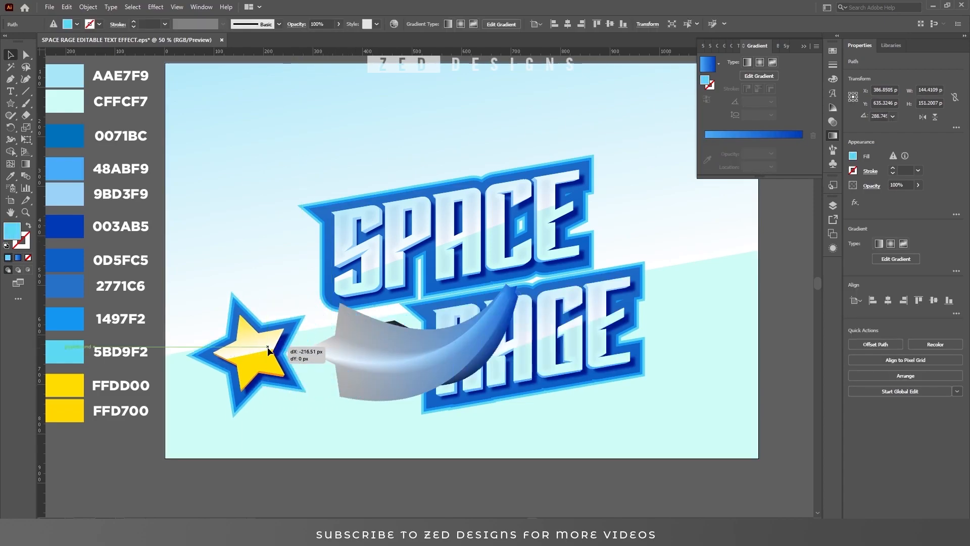
{"action": "left_click", "coordinate": [343, 350]}
{"action": "key", "text": "a"}
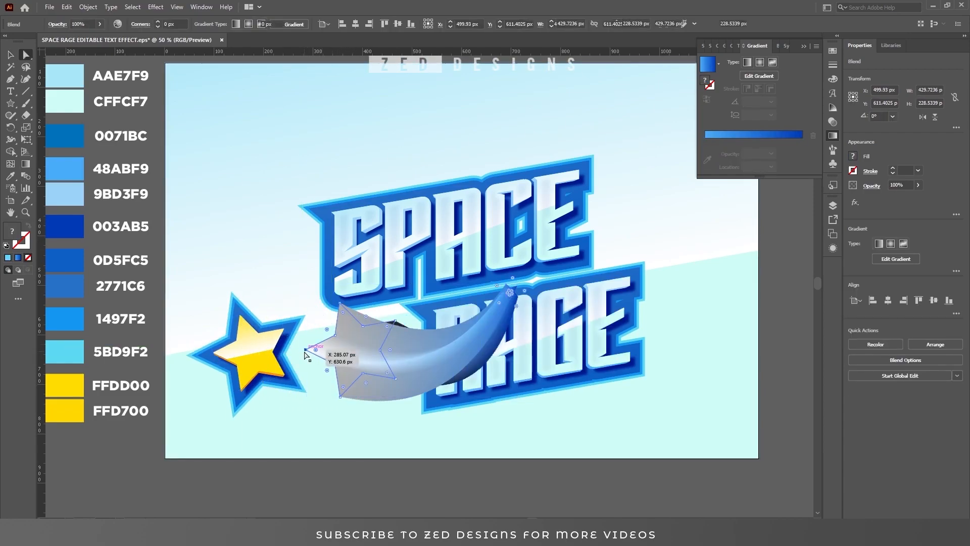
{"action": "left_click", "coordinate": [306, 354]}
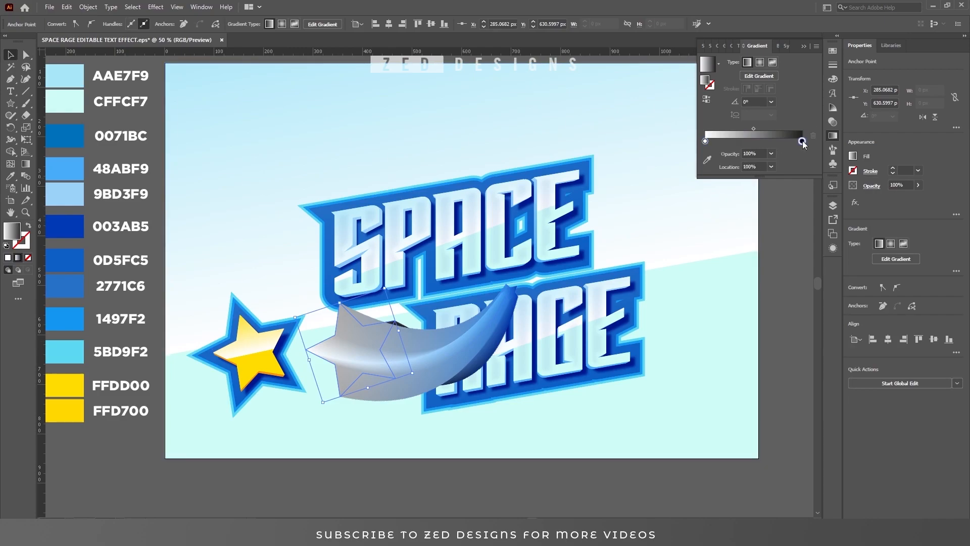
{"action": "left_click", "coordinate": [707, 162]}
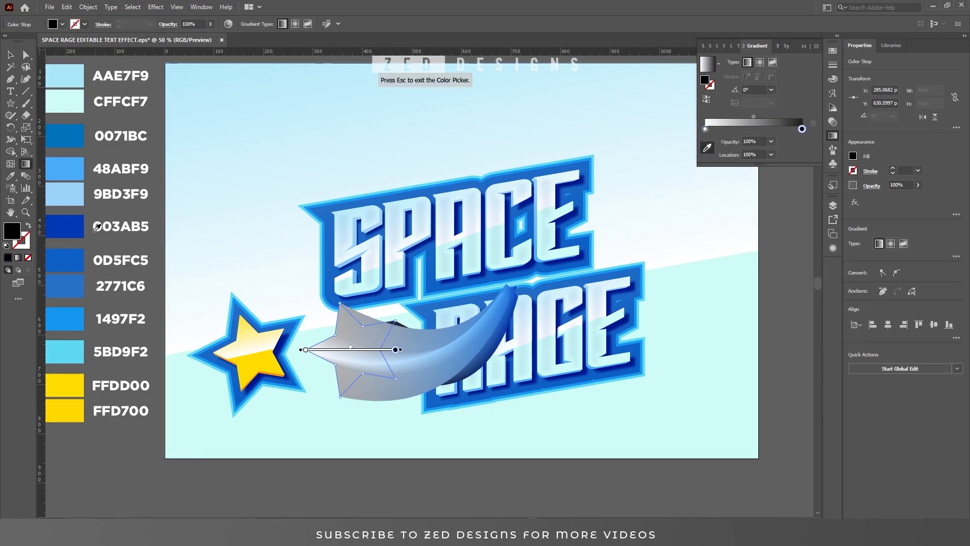
{"action": "left_click", "coordinate": [59, 226]}
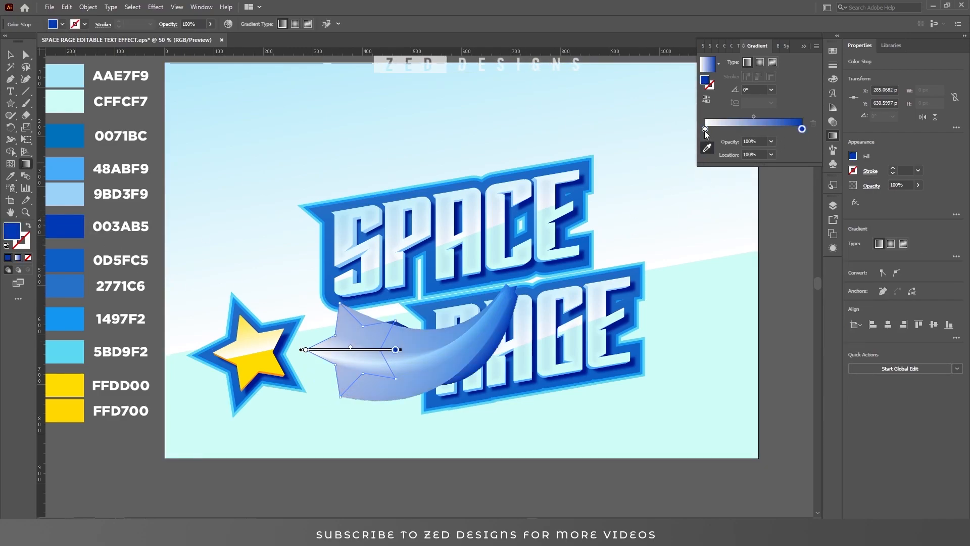
{"action": "left_click", "coordinate": [71, 344]}
{"action": "key", "text": "Escape"}
{"action": "left_click_drag", "start_coordinate": [236, 343], "coordinate": [345, 342]}
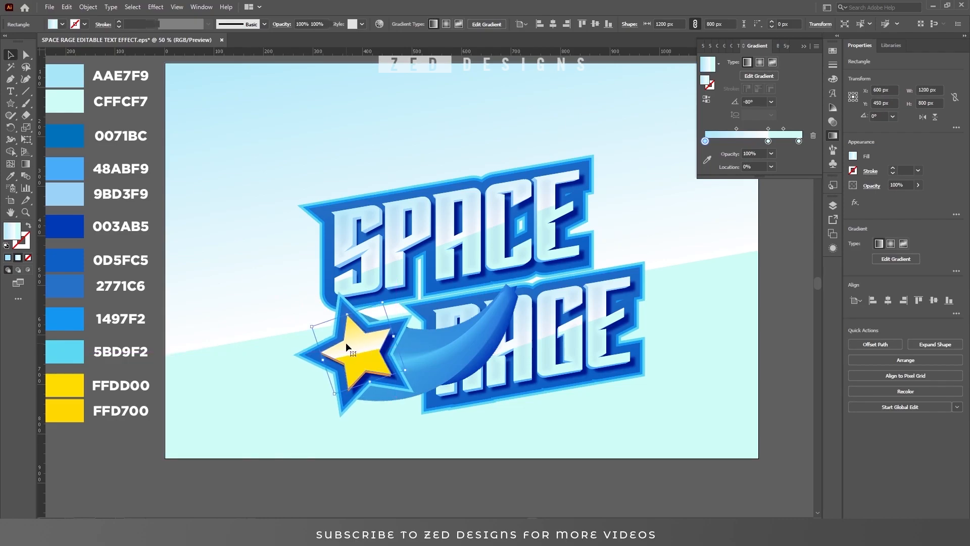
- Send the curved blue blend backward so it sits behind the word RAGE
{"action": "left_click", "coordinate": [422, 344]}
{"action": "right_click", "coordinate": [435, 348]}
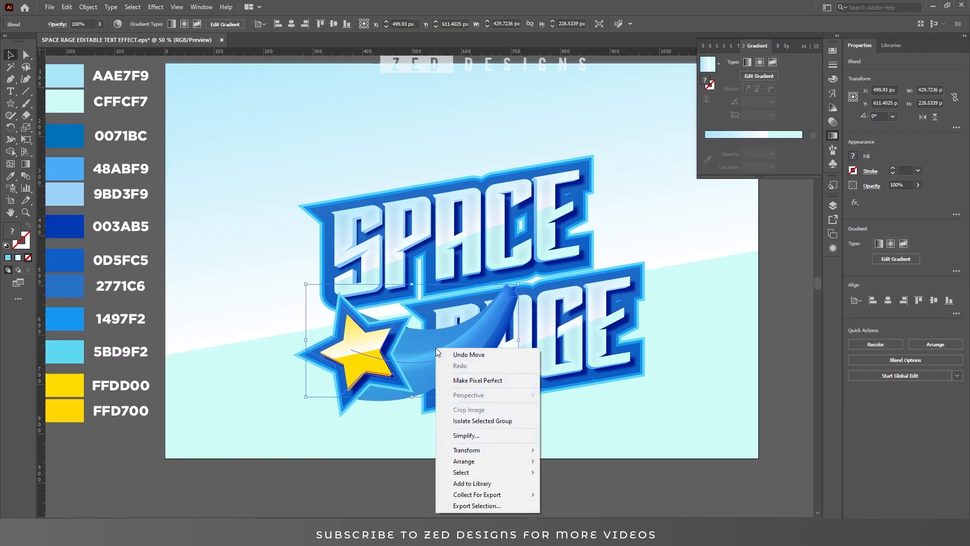
{"action": "mouse_move", "coordinate": [479, 472]}
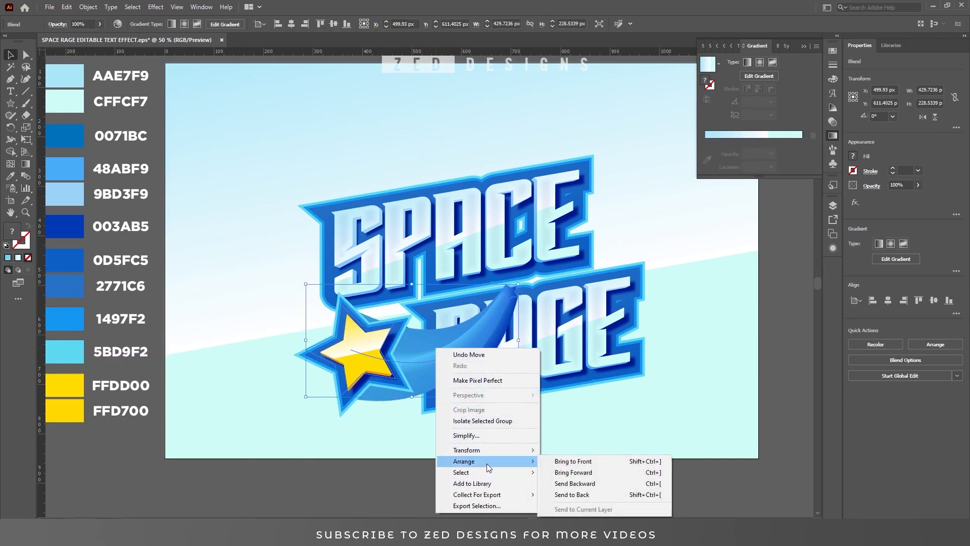
{"action": "left_click", "coordinate": [584, 483]}
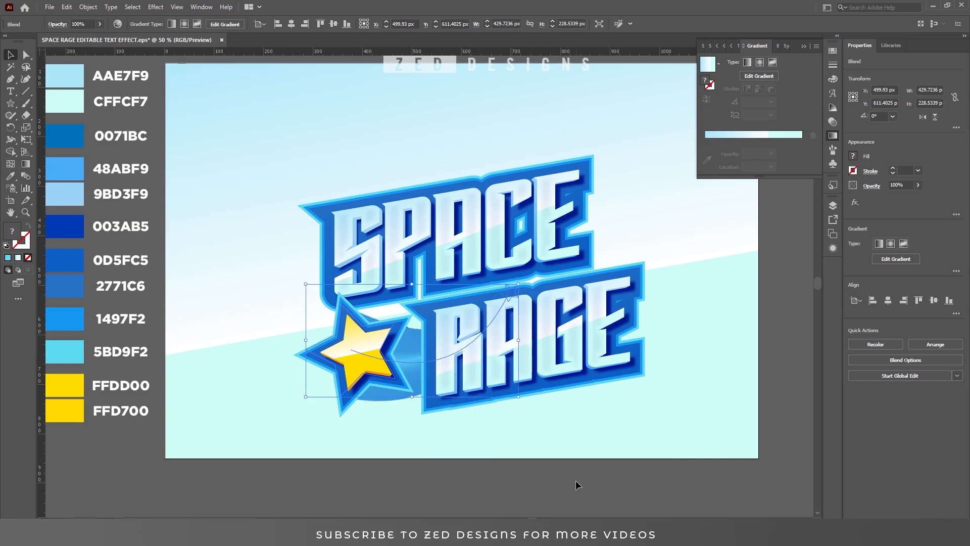
{"action": "left_click", "coordinate": [564, 476]}
- Copy the curved blend together with the yellow star and paste the duplicates in front
{"action": "left_click", "coordinate": [407, 354]}
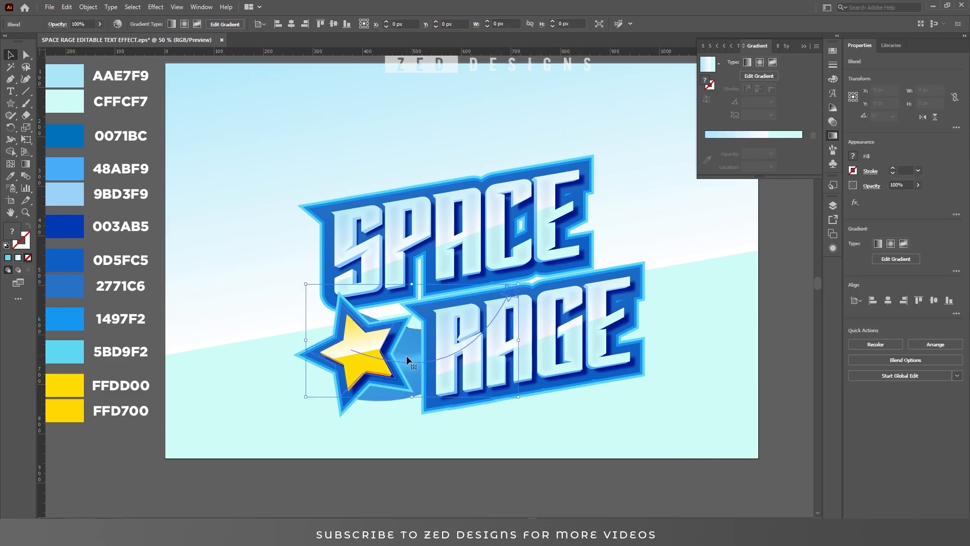
{"action": "left_click", "coordinate": [355, 340], "text": "shift"}
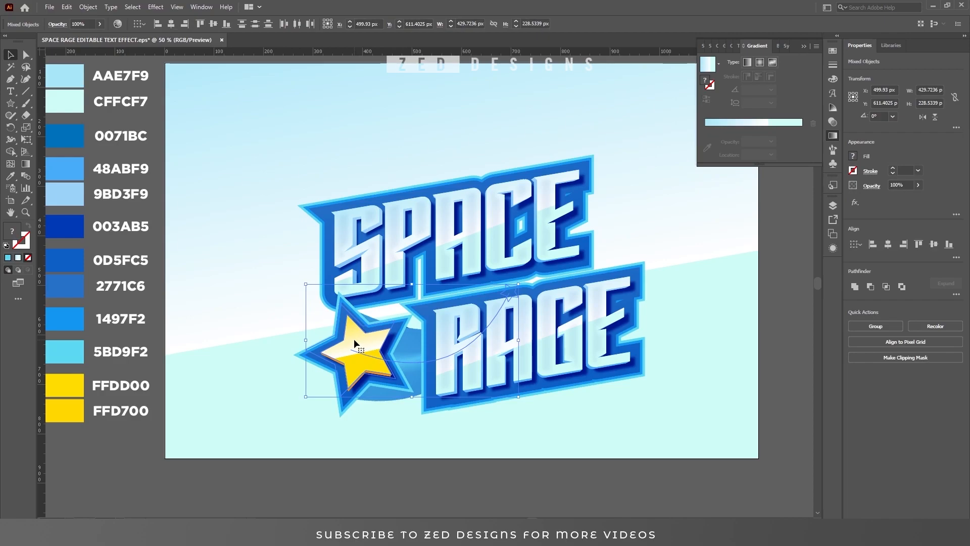
{"action": "left_click", "coordinate": [65, 7]}
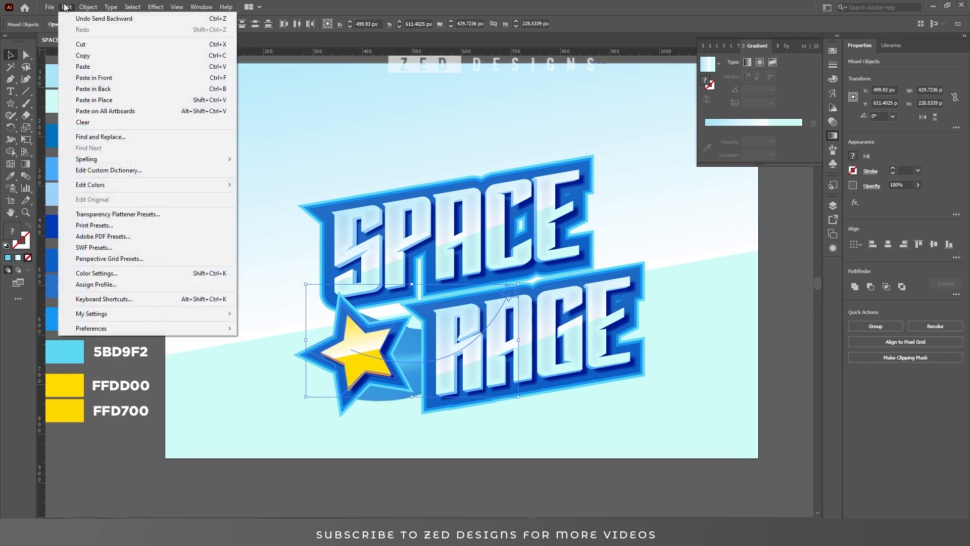
{"action": "left_click", "coordinate": [83, 56]}
{"action": "left_click", "coordinate": [66, 7]}
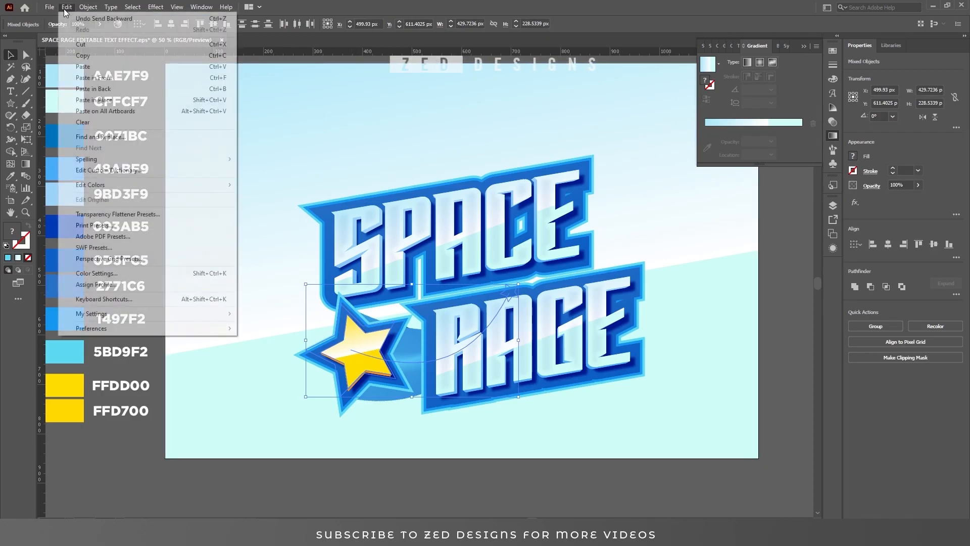
{"action": "left_click", "coordinate": [96, 77]}
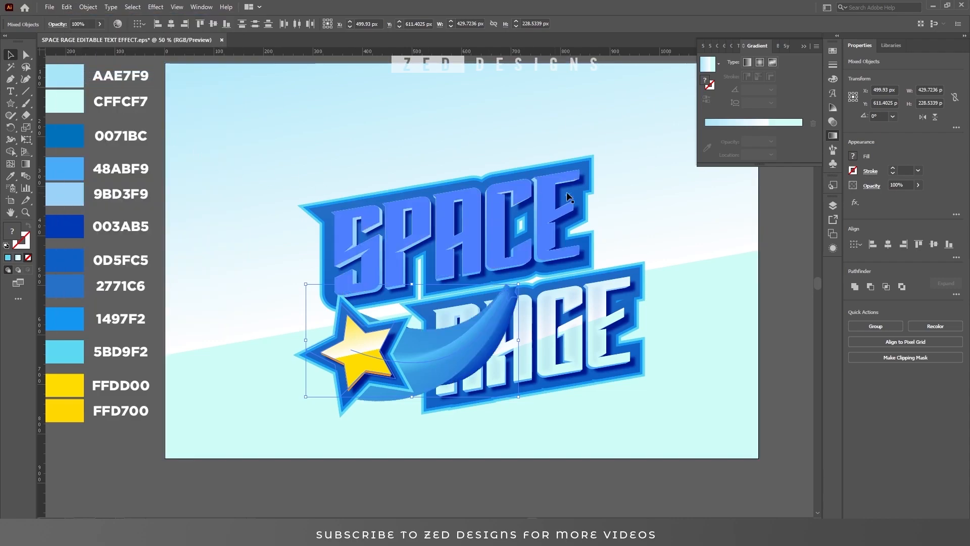
- Flip the duplicated star and blend horizontally, move them to the upper-right end of SPACE, and rotate them about 42°
{"action": "left_click", "coordinate": [923, 117]}
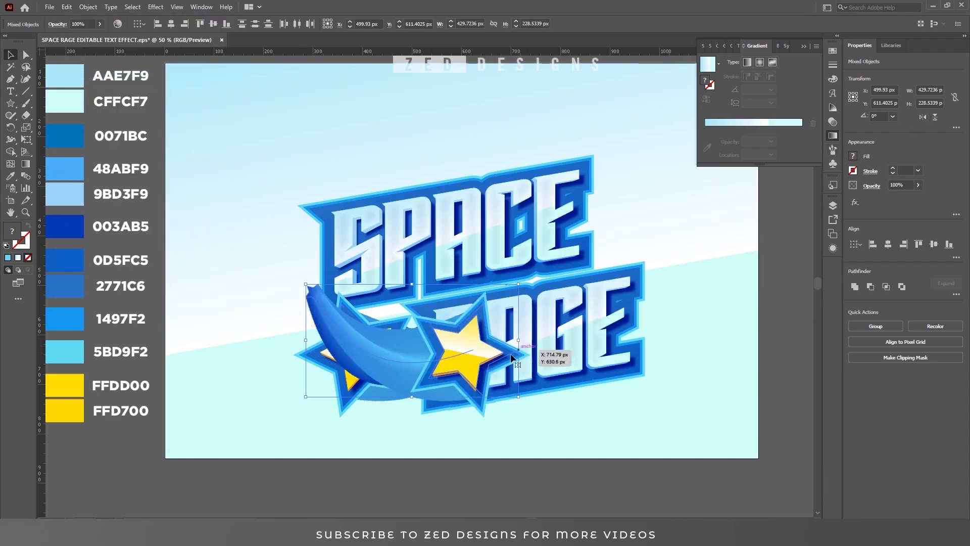
{"action": "left_click_drag", "start_coordinate": [489, 350], "coordinate": [675, 254]}
{"action": "left_click_drag", "start_coordinate": [706, 304], "coordinate": [727, 210]}
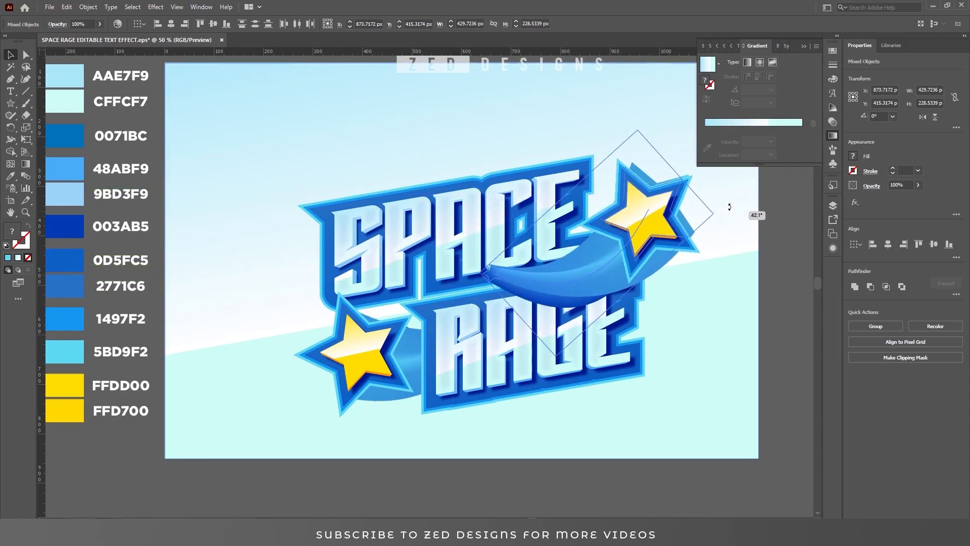
- Send the duplicated blend backward so it sits behind the words SPACE and RAGE
{"action": "left_click", "coordinate": [642, 217]}
{"action": "right_click", "coordinate": [610, 263]}
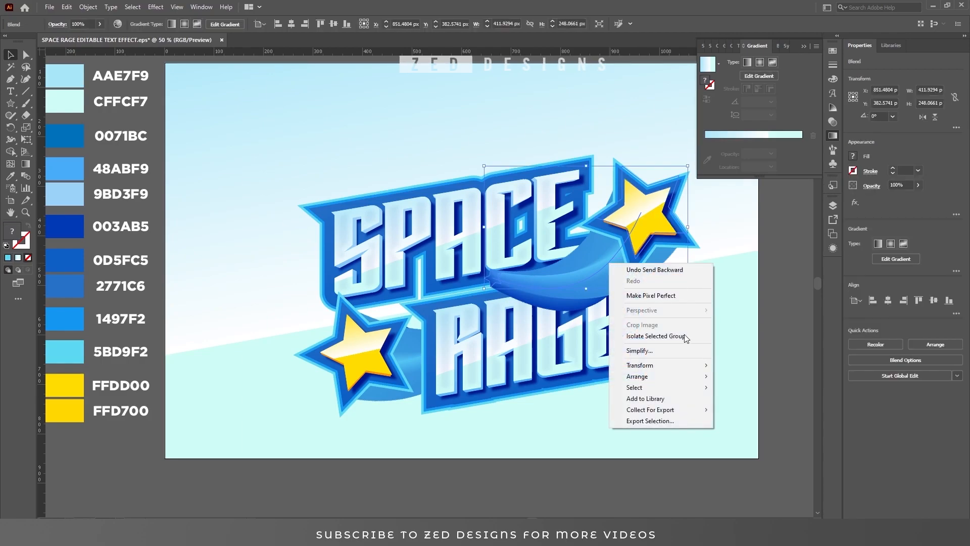
{"action": "mouse_move", "coordinate": [639, 376]}
{"action": "left_click", "coordinate": [738, 397]}
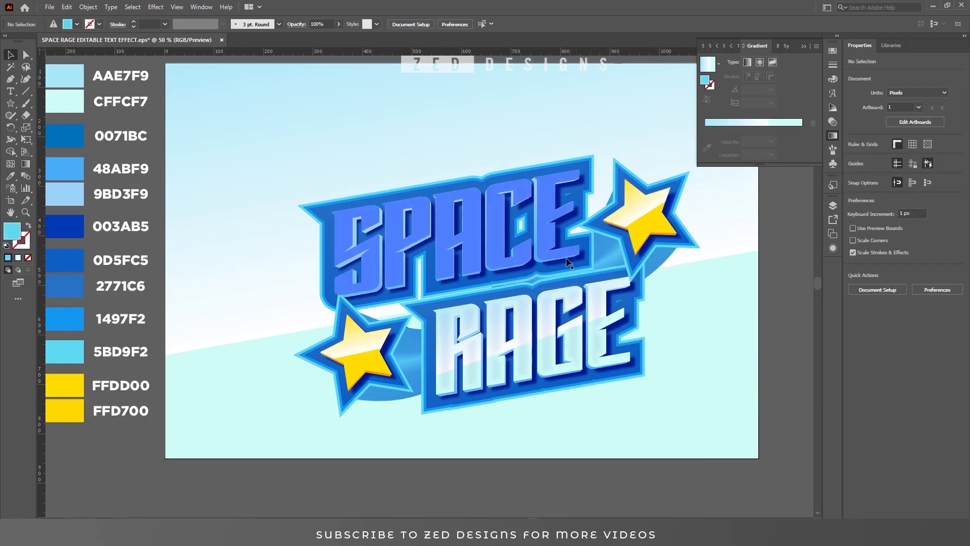
- Draw a small filled triangle with the Pen tool just above and left of the lower-left star, pointing right
{"action": "left_click", "coordinate": [10, 81]}
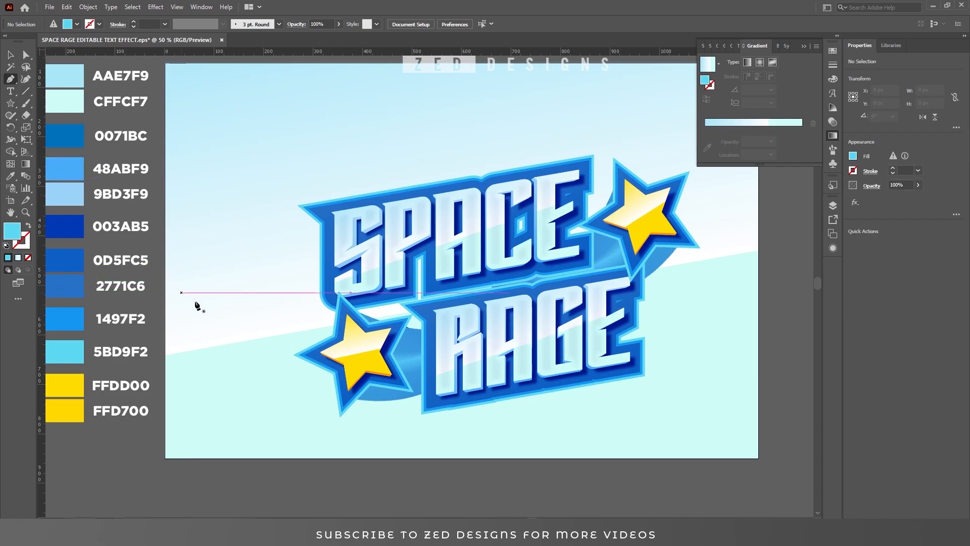
{"action": "left_click", "coordinate": [264, 307]}
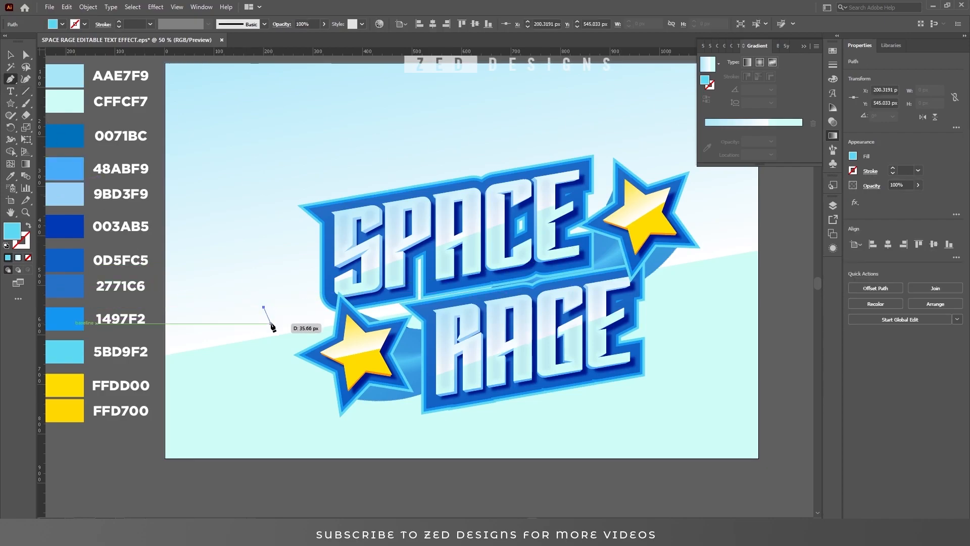
{"action": "left_click", "coordinate": [271, 323]}
{"action": "left_click", "coordinate": [308, 316]}
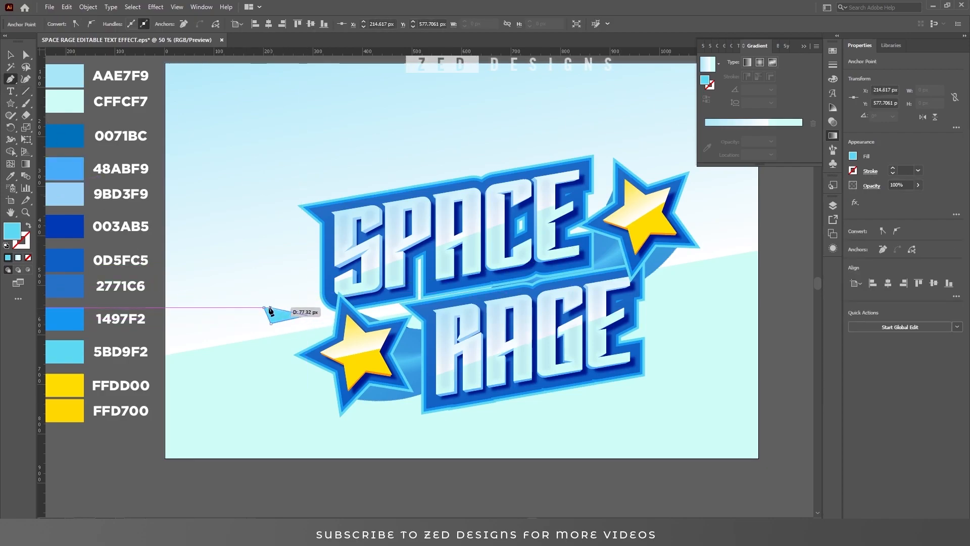
{"action": "key", "text": "v"}
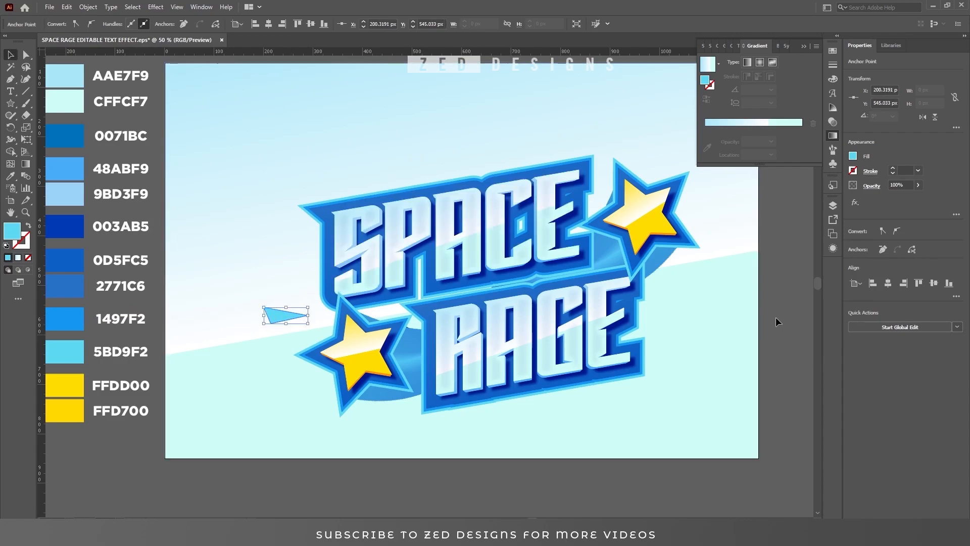
{"action": "left_click", "coordinate": [776, 316]}
- Draw a triangle about 62 x 58 px with the Pen tool above the upper-right star and nudge it upward
{"action": "left_click_drag", "start_coordinate": [674, 213], "coordinate": [582, 262]}
{"action": "key", "text": "p"}
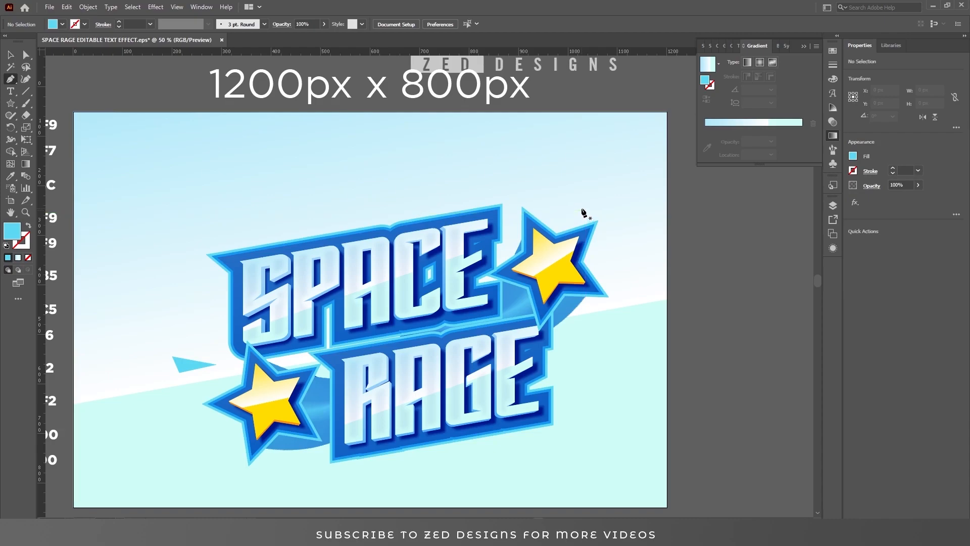
{"action": "left_click", "coordinate": [586, 200]}
{"action": "left_click", "coordinate": [593, 208]}
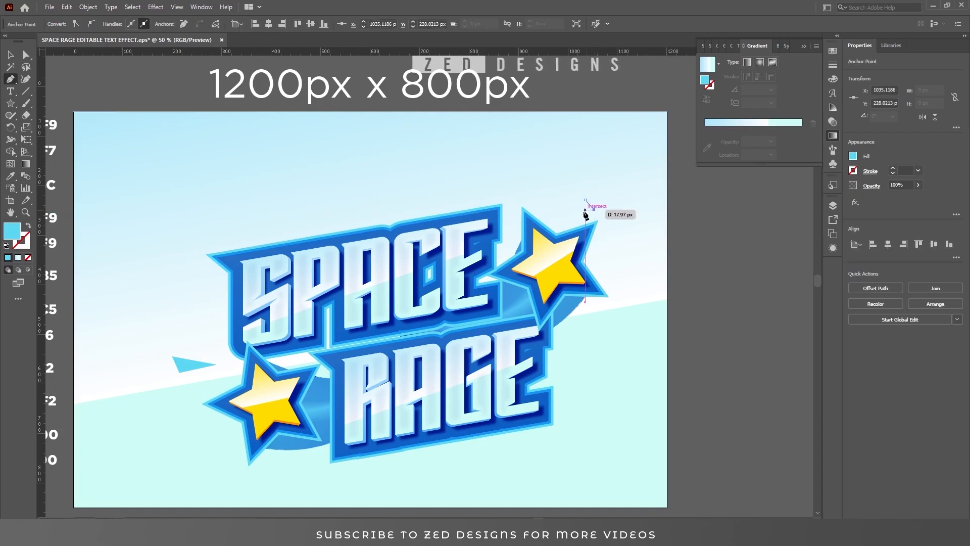
{"action": "left_click", "coordinate": [585, 200]}
{"action": "key", "text": "v"}
{"action": "left_click_drag", "start_coordinate": [586, 215], "coordinate": [588, 203]}
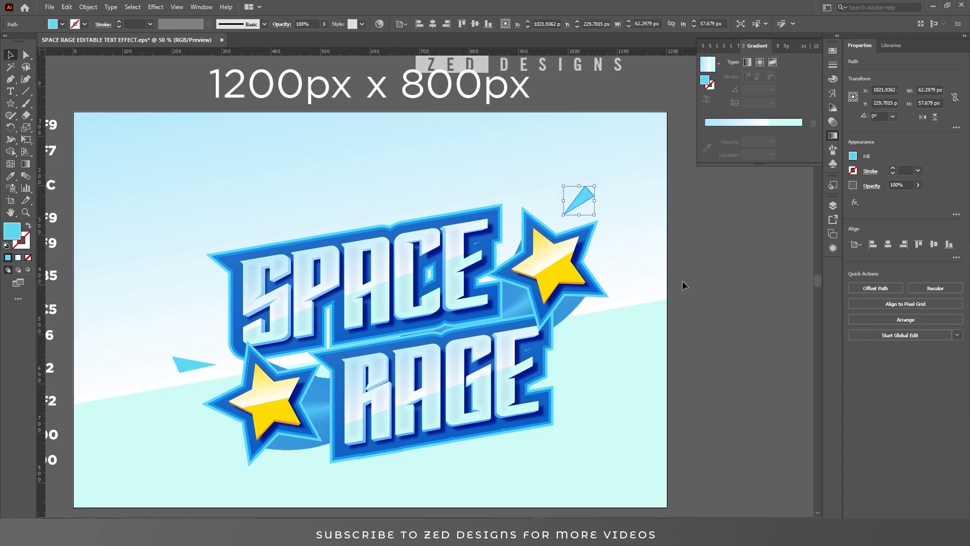
{"action": "left_click", "coordinate": [714, 295]}
- Draw a triangle about 68 x 29 px to the right of the upper-right star, extending its tip toward the star
{"action": "key", "text": "p"}
{"action": "left_click", "coordinate": [548, 265]}
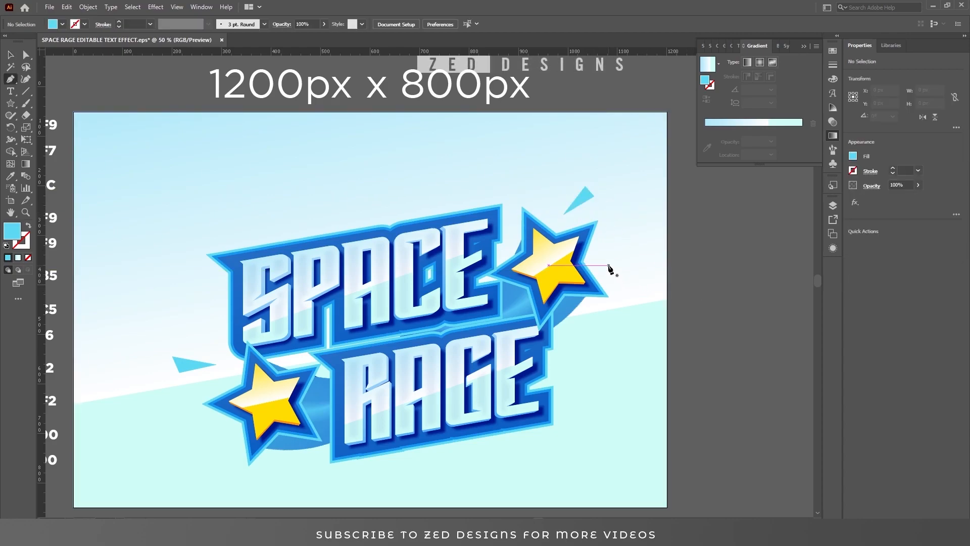
{"action": "left_click_drag", "start_coordinate": [608, 265], "coordinate": [627, 265]}
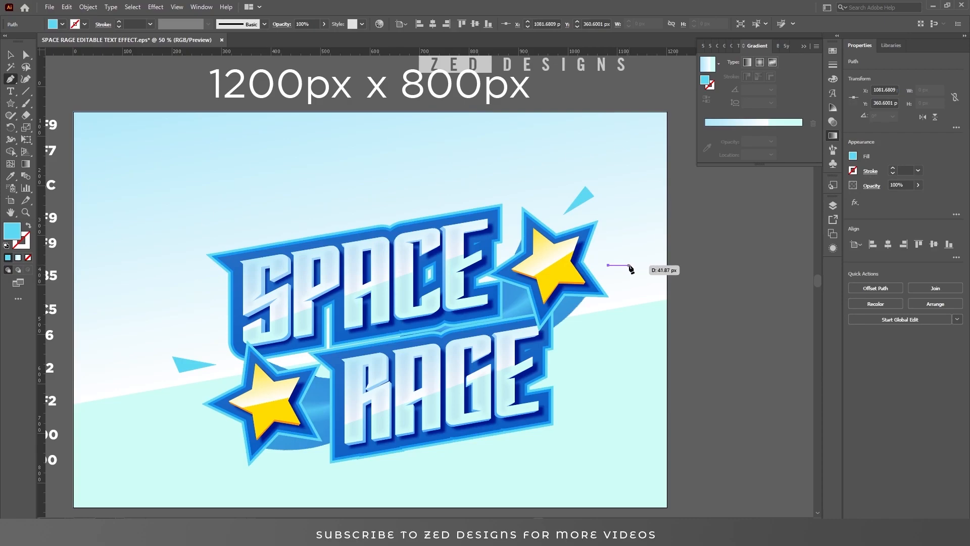
{"action": "left_click", "coordinate": [630, 265]}
{"action": "left_click", "coordinate": [627, 279]}
{"action": "left_click", "coordinate": [608, 265]}
{"action": "key", "text": "a"}
{"action": "left_click_drag", "start_coordinate": [608, 265], "coordinate": [597, 266]}
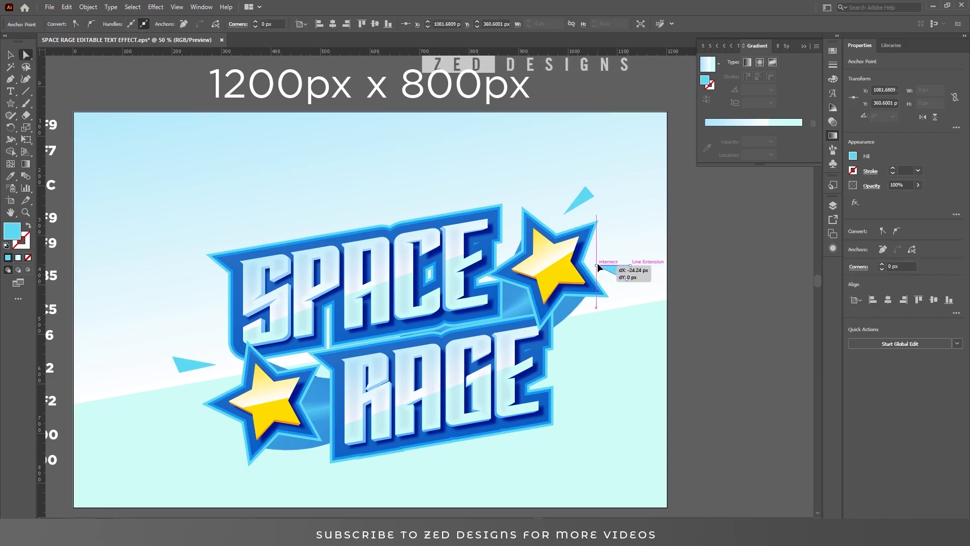
{"action": "left_click", "coordinate": [708, 279]}
{"action": "key", "text": "v"}
- Copy the yellow star's appearance onto the three small triangle paths
{"action": "left_click_drag", "start_coordinate": [632, 346], "coordinate": [647, 338]}
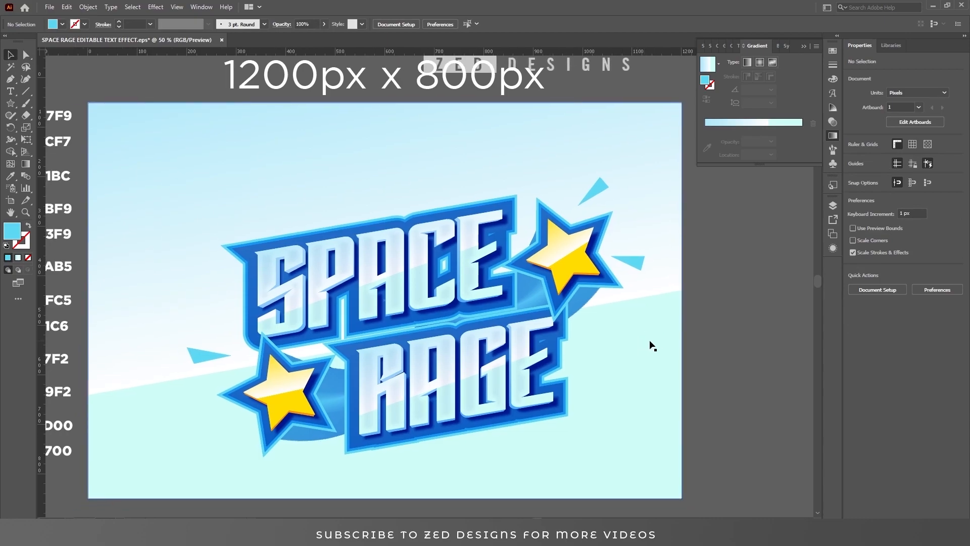
{"action": "left_click", "coordinate": [834, 206]}
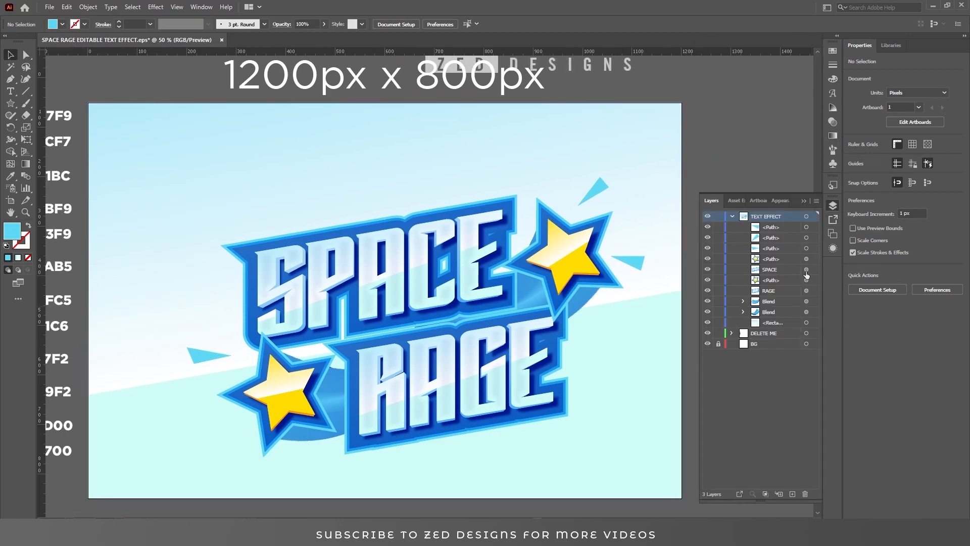
{"action": "left_click_drag", "start_coordinate": [808, 250], "coordinate": [807, 229]}
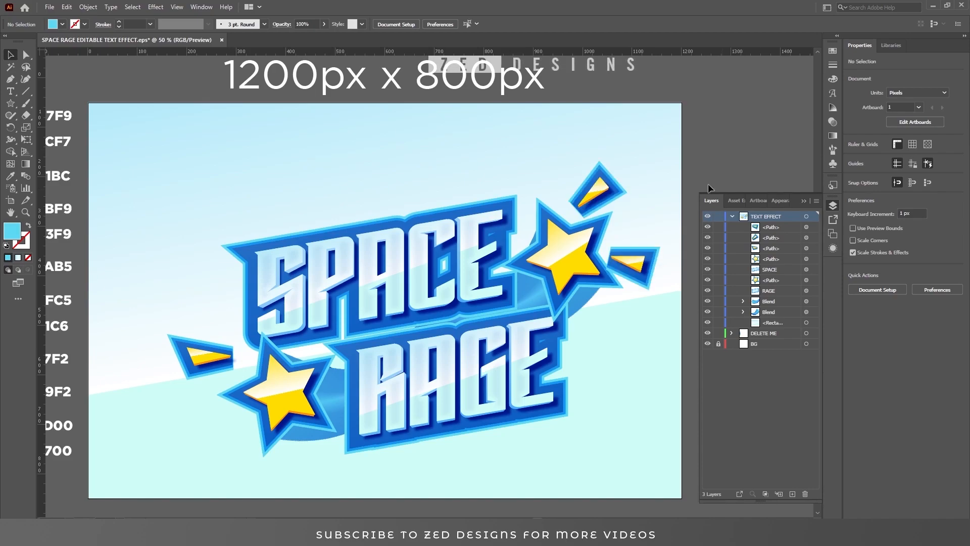
- Adjust the anchor points of the triangle beside the lower-left star to refine its shape
{"action": "left_click", "coordinate": [188, 356]}
{"action": "left_click_drag", "start_coordinate": [190, 360], "coordinate": [350, 394]}
{"action": "key", "text": "a"}
{"action": "left_click_drag", "start_coordinate": [319, 343], "coordinate": [280, 343]}
{"action": "key", "text": "v"}
{"action": "left_click", "coordinate": [370, 318], "text": "ctrl+alt"}
{"action": "left_click", "coordinate": [371, 318], "text": "ctrl+alt"}
{"action": "left_click", "coordinate": [370, 318], "text": "ctrl+alt"}
{"action": "left_click", "coordinate": [370, 318], "text": "ctrl+alt"}
{"action": "left_click_drag", "start_coordinate": [535, 318], "coordinate": [329, 447]}
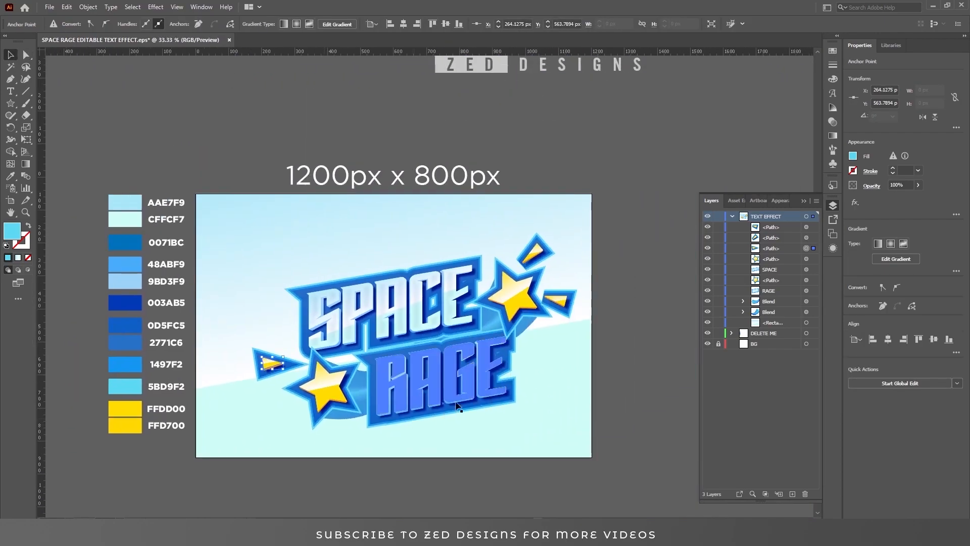
{"action": "left_click", "coordinate": [620, 331]}
- Reshape the triangle above the upper-right star by moving its anchor points so it tapers toward the star
{"action": "left_click_drag", "start_coordinate": [450, 350], "coordinate": [467, 350]}
{"action": "key", "text": "a"}
{"action": "left_click", "coordinate": [550, 239]}
{"action": "left_click", "coordinate": [541, 246]}
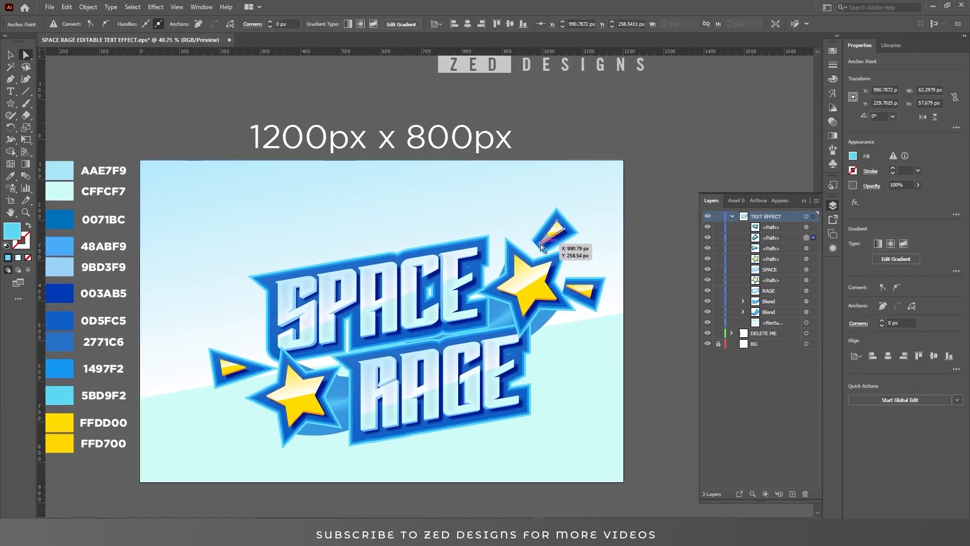
{"action": "left_click_drag", "start_coordinate": [567, 233], "coordinate": [548, 239]}
{"action": "key", "text": "v"}
- Reshape and rotate the triangle right of the upper-right star to about 52 x 31 px, pointing at the star
{"action": "key", "text": "a"}
{"action": "left_click", "coordinate": [595, 291]}
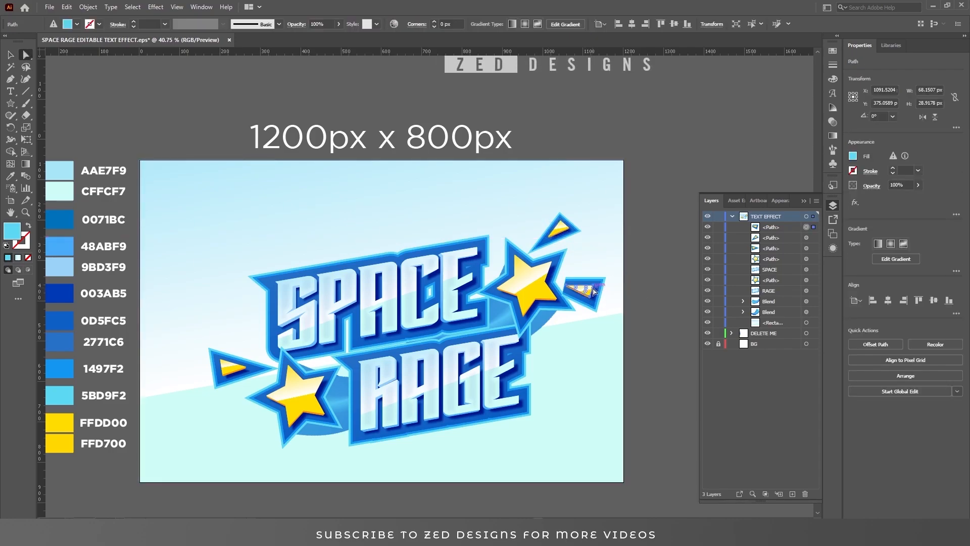
{"action": "mouse_move", "coordinate": [594, 292]}
{"action": "left_mouse_down"}
{"action": "mouse_move", "coordinate": [611, 267]}
{"action": "mouse_move", "coordinate": [573, 289]}
{"action": "mouse_move", "coordinate": [613, 295]}
{"action": "left_mouse_up"}
{"action": "key", "text": "ctrl+shift+a"}
{"action": "left_click", "coordinate": [592, 287]}
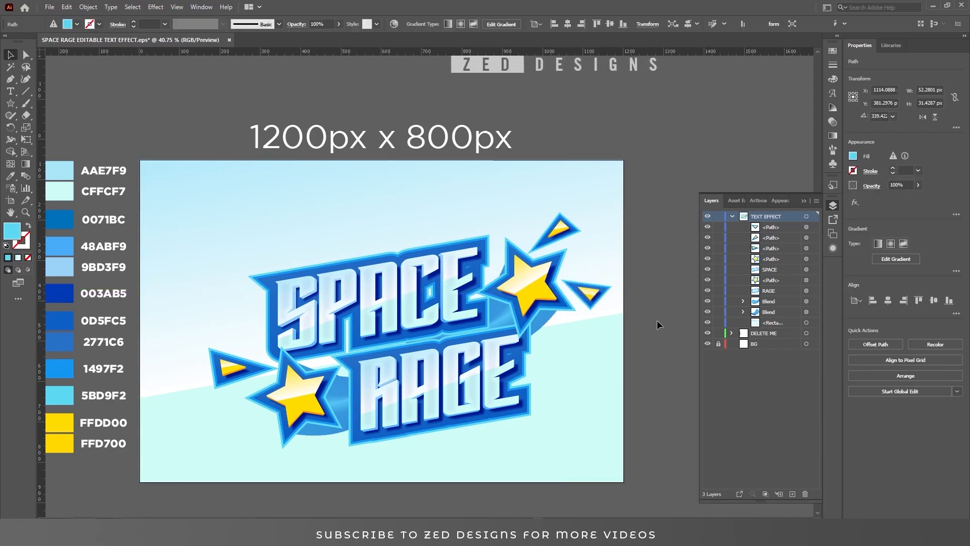